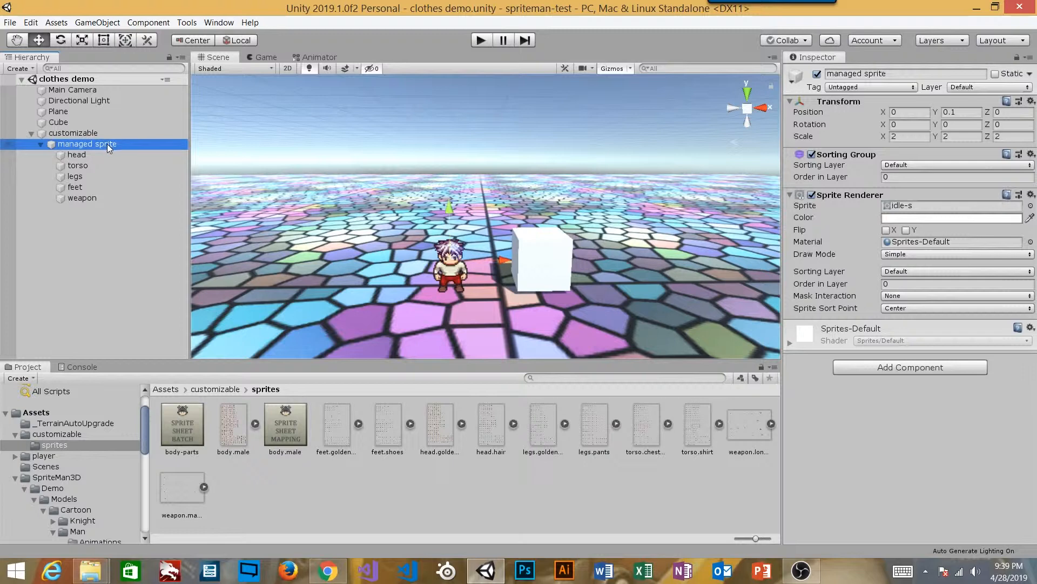
# Add the SpriteMan3D Sprite Manager script to the managed sprite object.
pyautogui.click(89, 157)
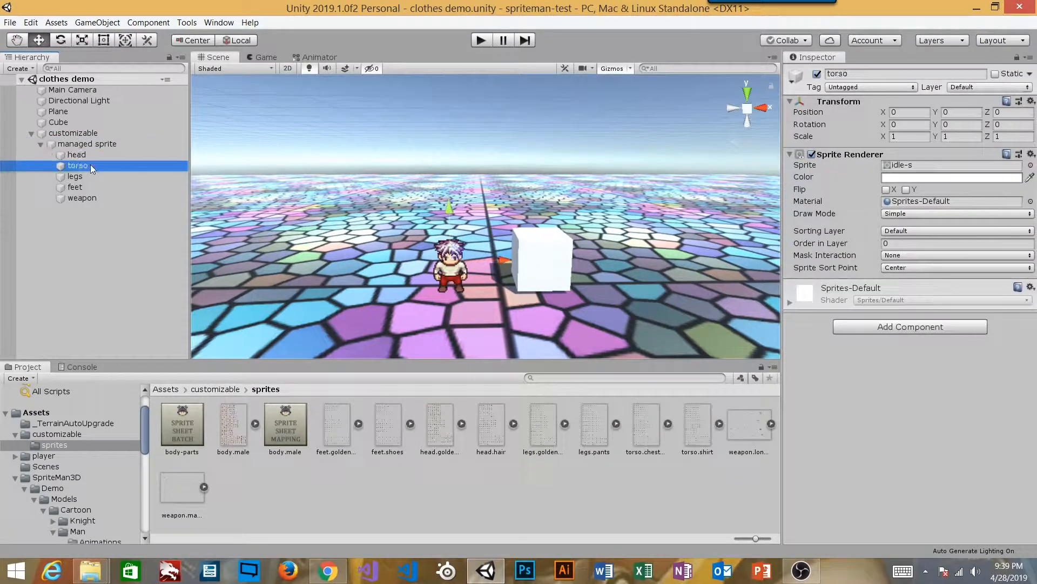
pyautogui.click(111, 144)
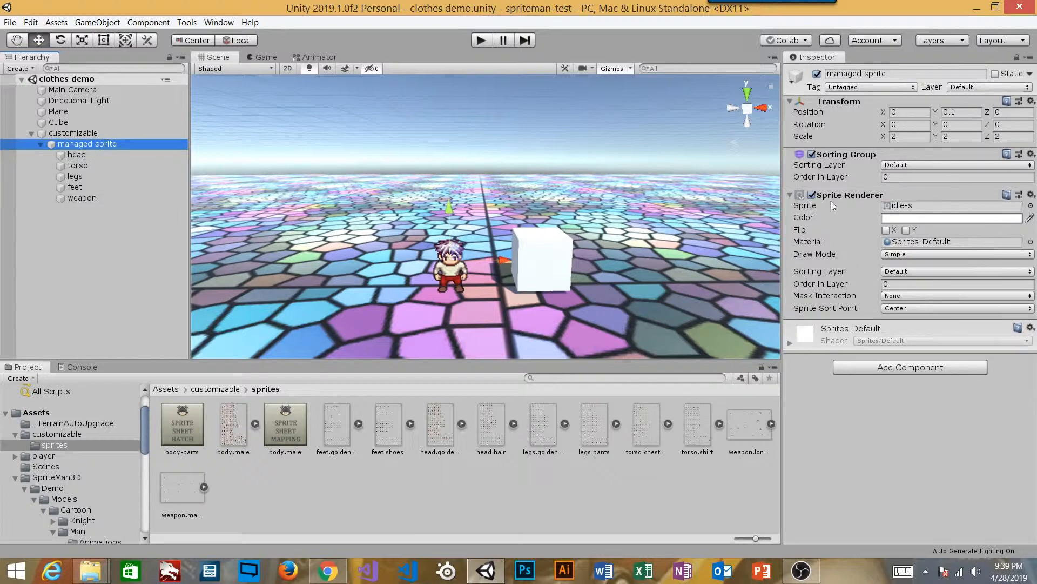
pyautogui.click(895, 368)
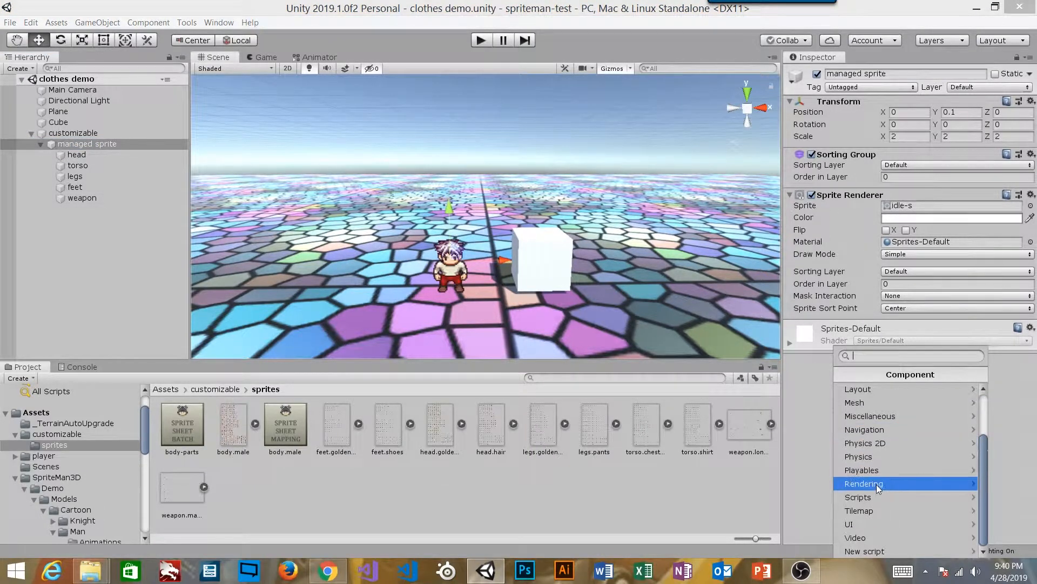
pyautogui.click(884, 497)
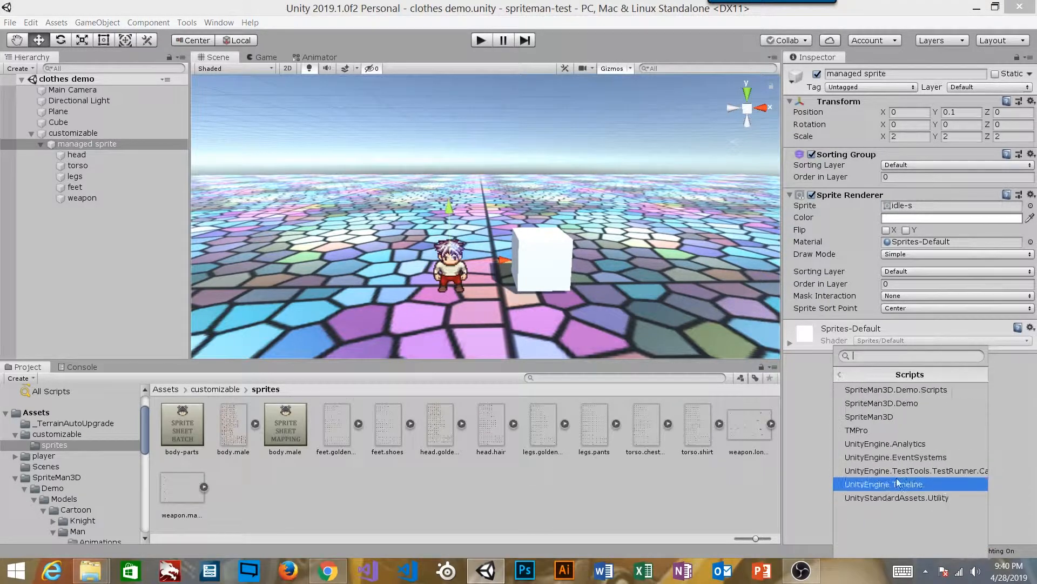
pyautogui.click(900, 419)
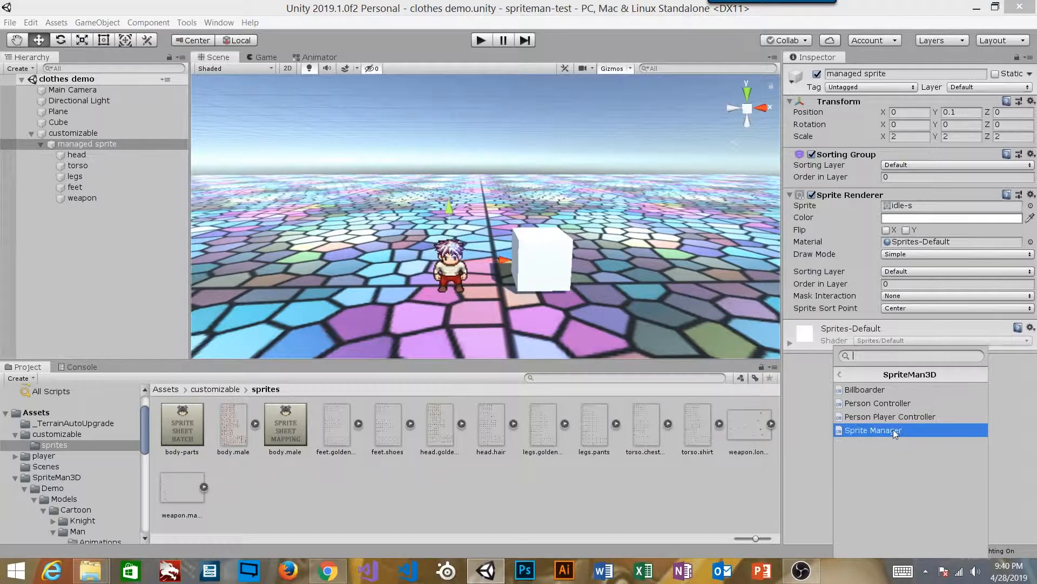
pyautogui.click(883, 432)
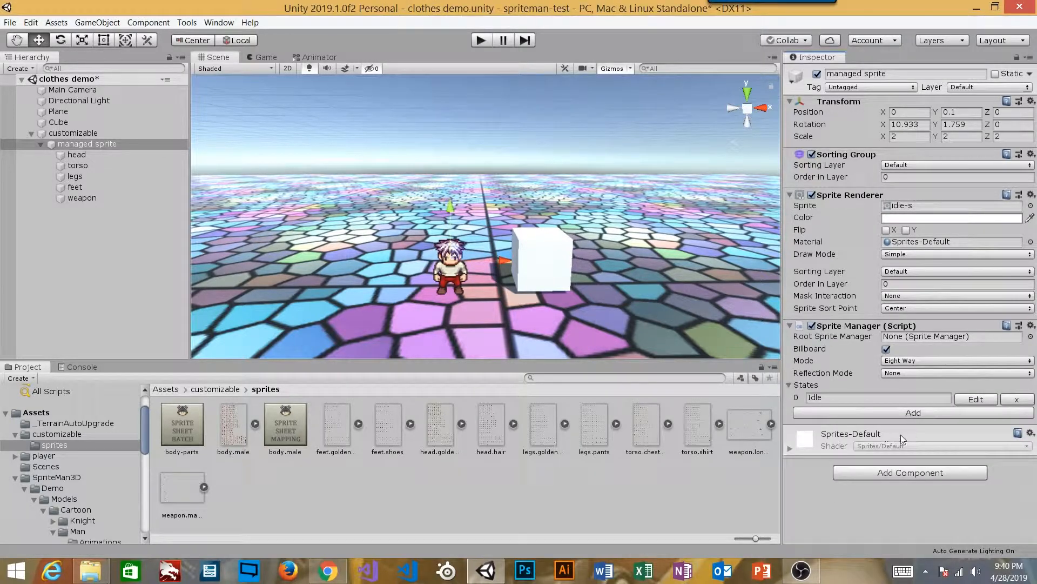
# Turn off the Billboard option in the managed sprite's Sprite Manager component.
pyautogui.keyDown('alt'); pyautogui.moveTo(483, 272); pyautogui.dragTo(416, 261); pyautogui.keyUp('alt')
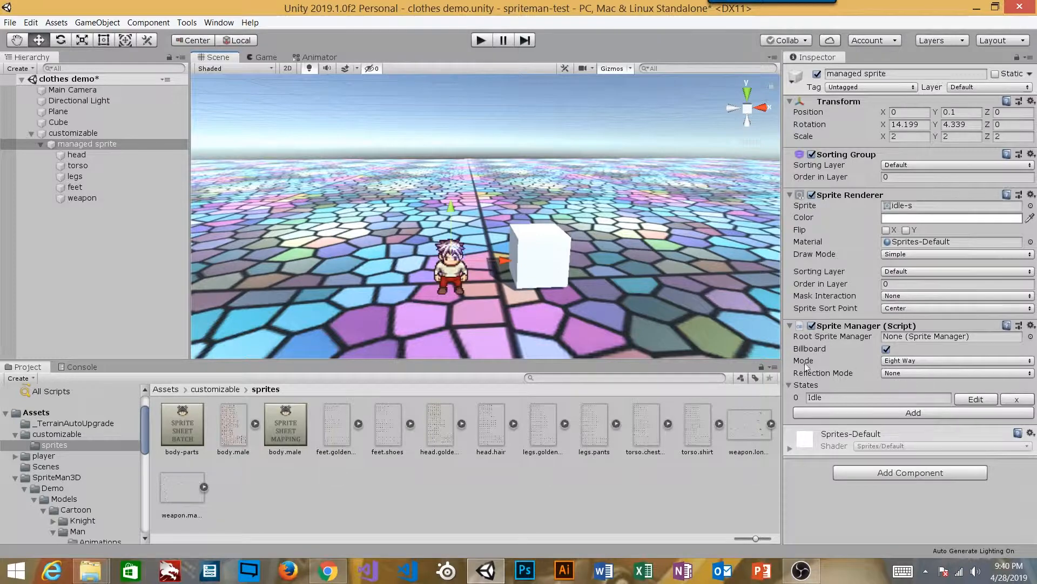
pyautogui.keyDown('alt'); pyautogui.moveTo(546, 273); pyautogui.dragTo(581, 234); pyautogui.keyUp('alt')
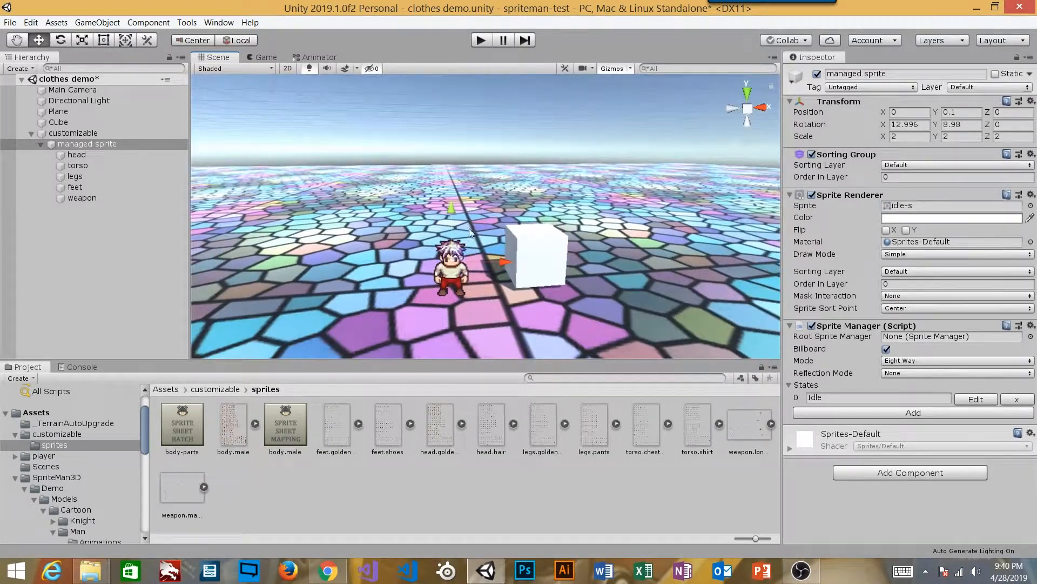
pyautogui.click(887, 350)
pyautogui.keyDown('alt'); pyautogui.moveTo(601, 314); pyautogui.dragTo(546, 291); pyautogui.keyUp('alt')
# Add the SpriteMan3D Billboarder script to the managed sprite and move it up above the Sprite Manager component.
pyautogui.click(888, 471)
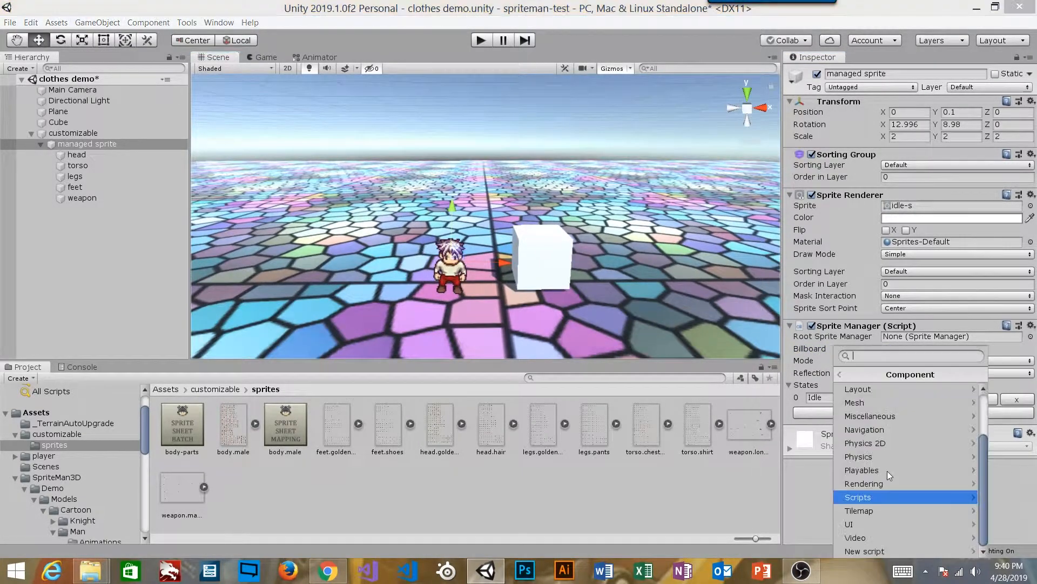
pyautogui.click(883, 496)
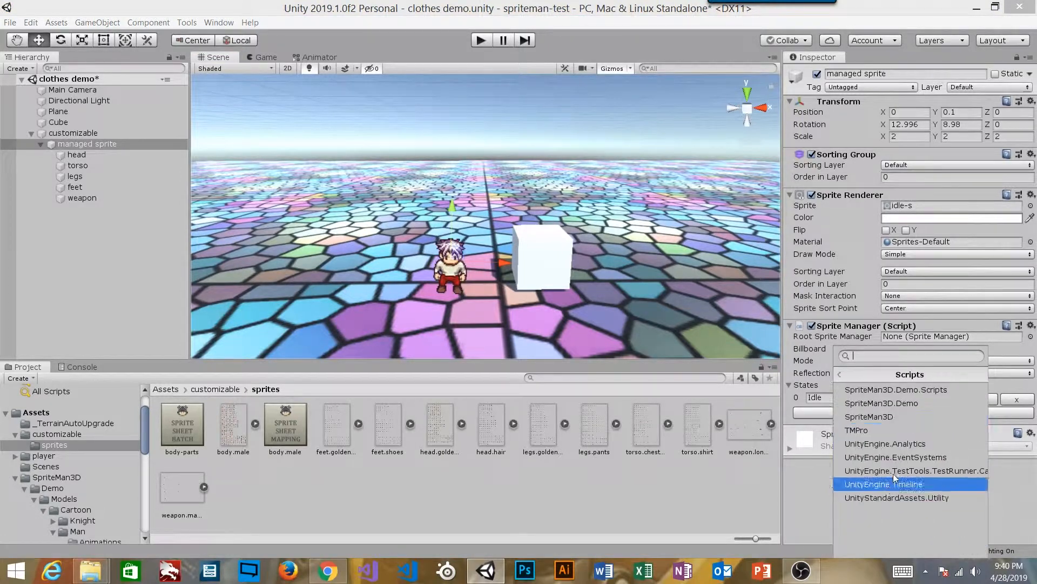
pyautogui.click(887, 414)
pyautogui.click(884, 390)
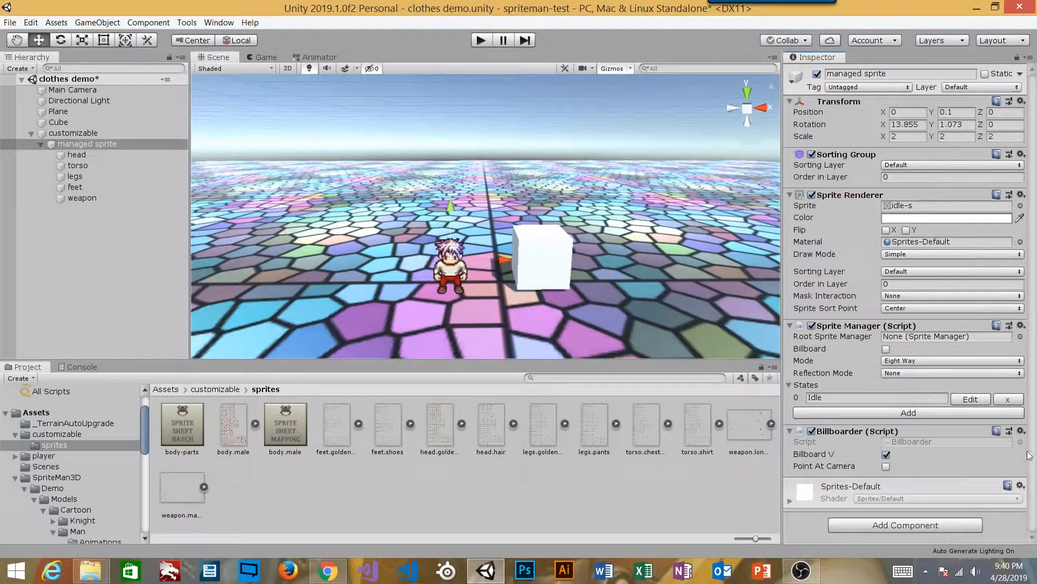
pyautogui.click(1021, 431)
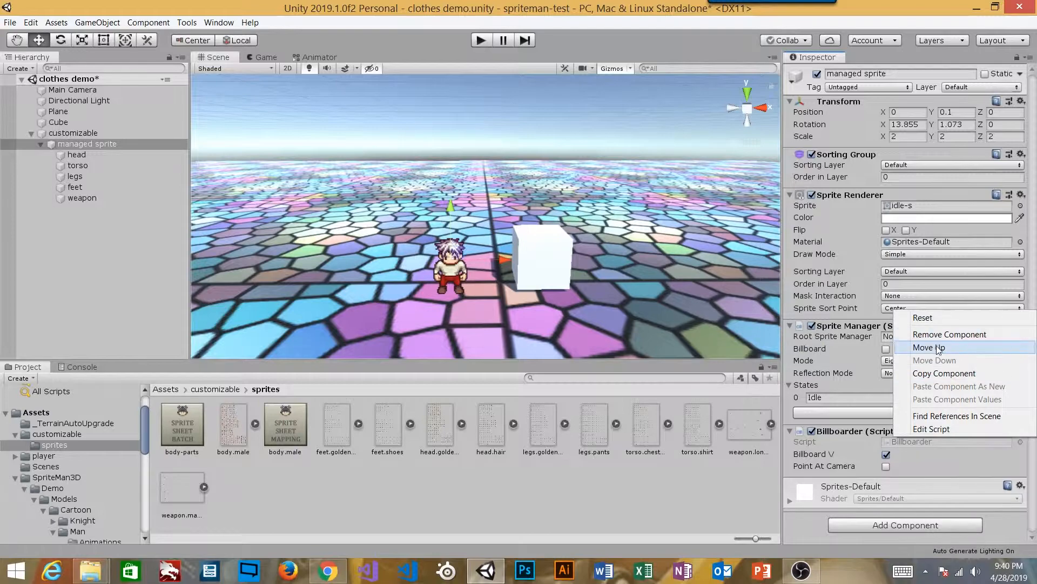
pyautogui.click(899, 350)
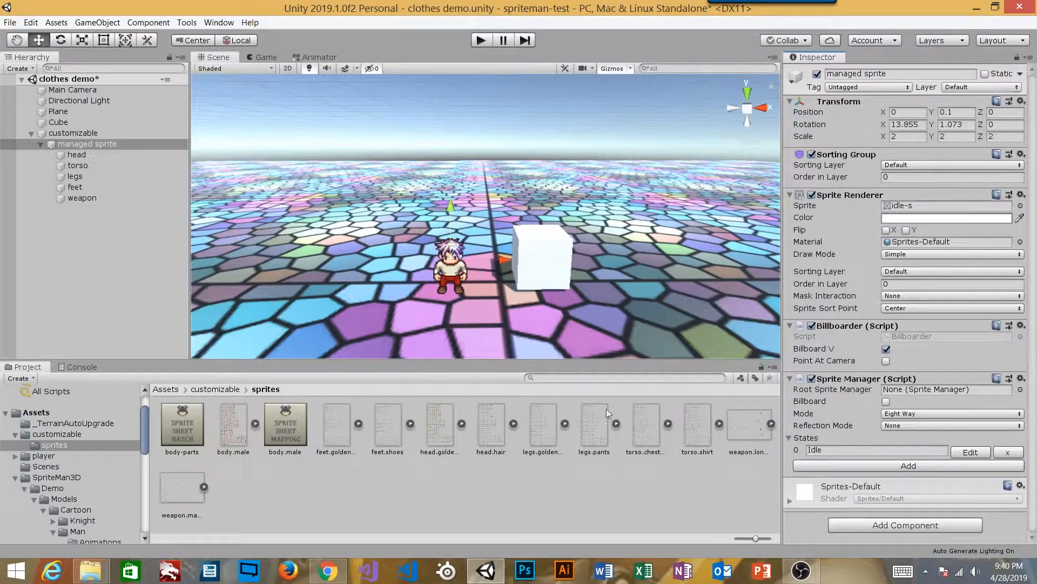
pyautogui.keyDown('alt'); pyautogui.moveTo(547, 275); pyautogui.dragTo(568, 276); pyautogui.keyUp('alt')
pyautogui.keyDown('alt'); pyautogui.scroll(3, 487, 281); pyautogui.keyUp('alt')
pyautogui.keyDown('alt'); pyautogui.moveTo(474, 279); pyautogui.dragTo(547, 263); pyautogui.keyUp('alt')
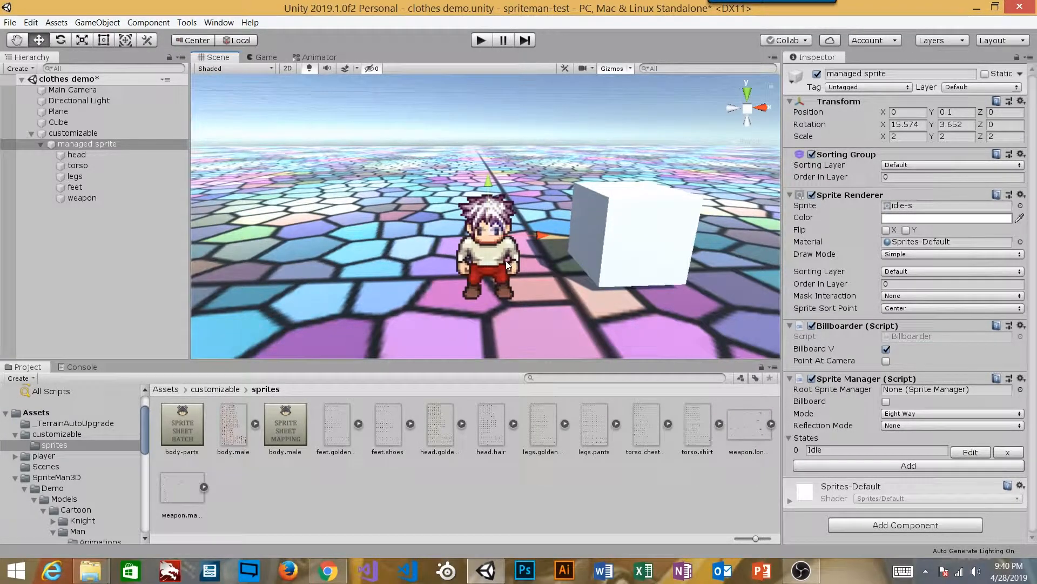
# Set the Filter Mode of the eight sprite sheets from feet.golden_boots through torso.shirt to Point (no filter) and apply it.
pyautogui.click(105, 156)
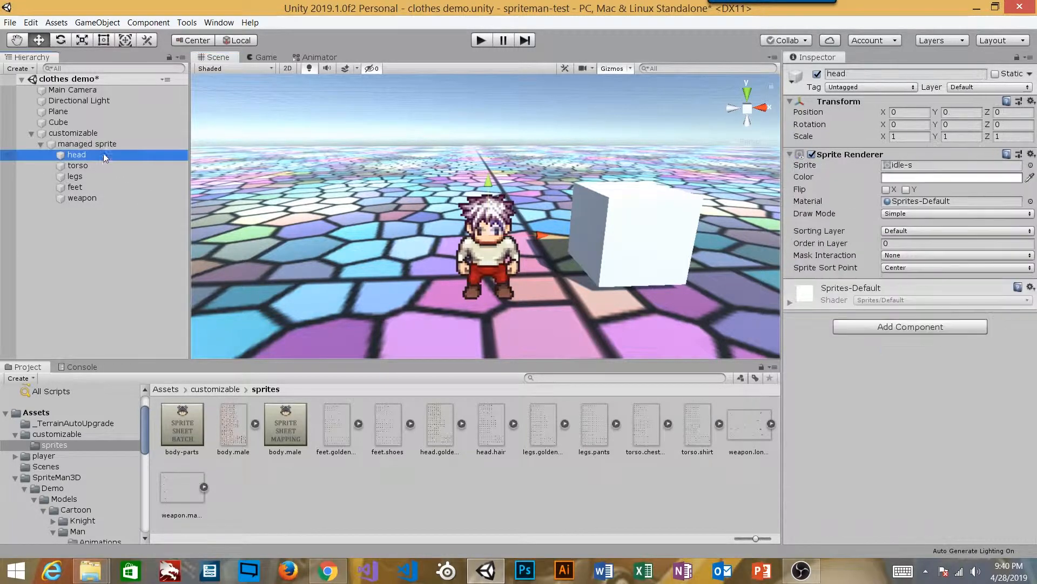
pyautogui.moveTo(440, 247)
pyautogui.keyDown('alt'); pyautogui.mouseDown()
pyautogui.moveTo(457, 239)
pyautogui.moveTo(437, 247)
pyautogui.mouseUp(); pyautogui.keyUp('alt')
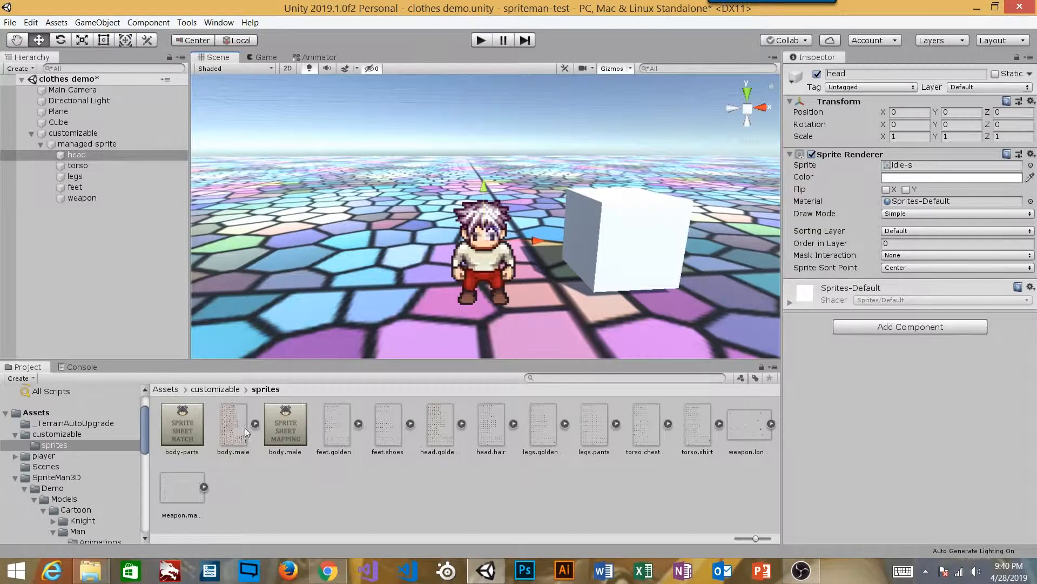
pyautogui.click(339, 425)
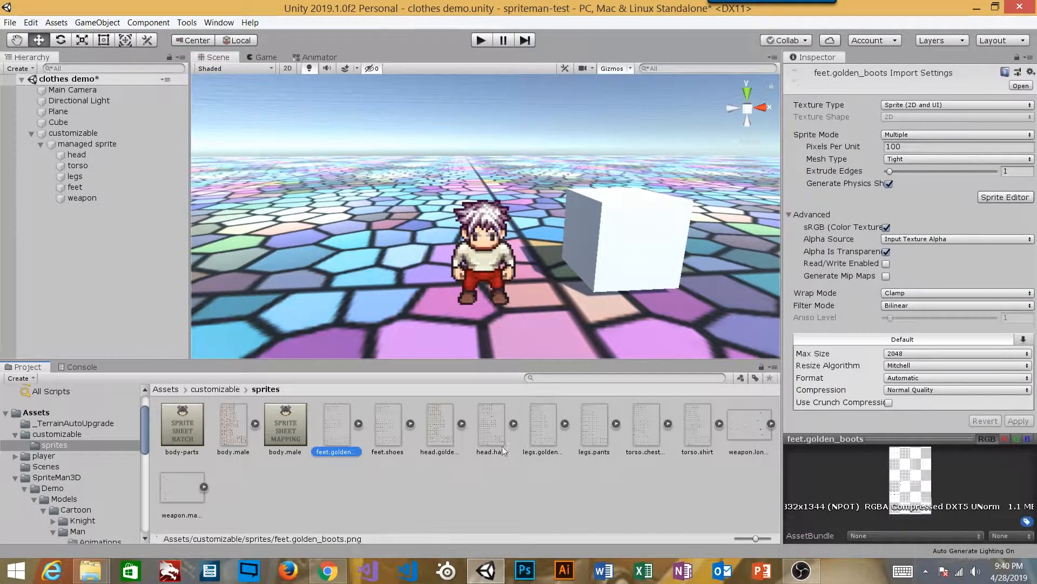
pyautogui.keyDown('shift'); pyautogui.click(702, 433); pyautogui.keyUp('shift')
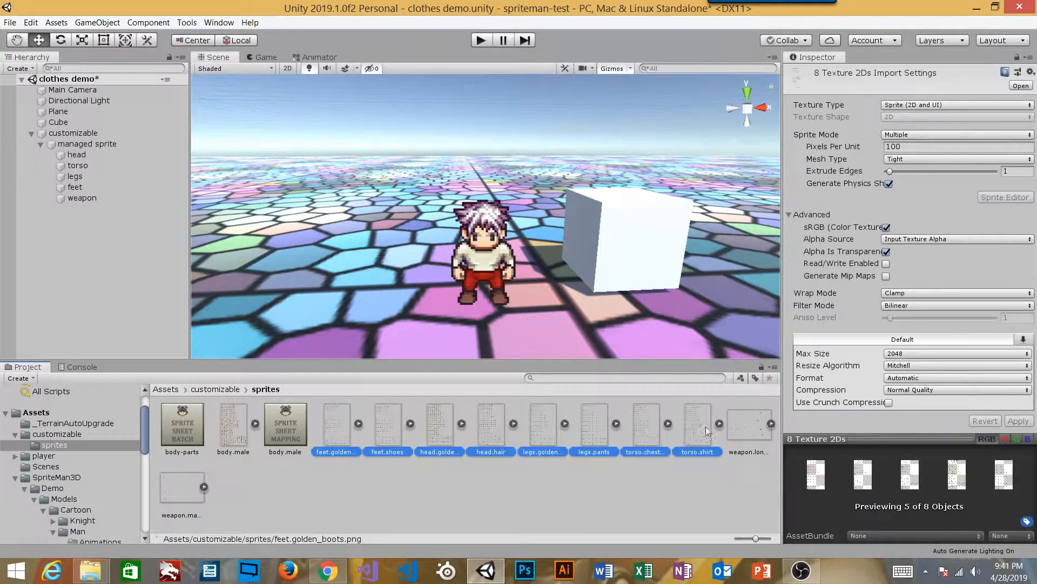
pyautogui.click(902, 305)
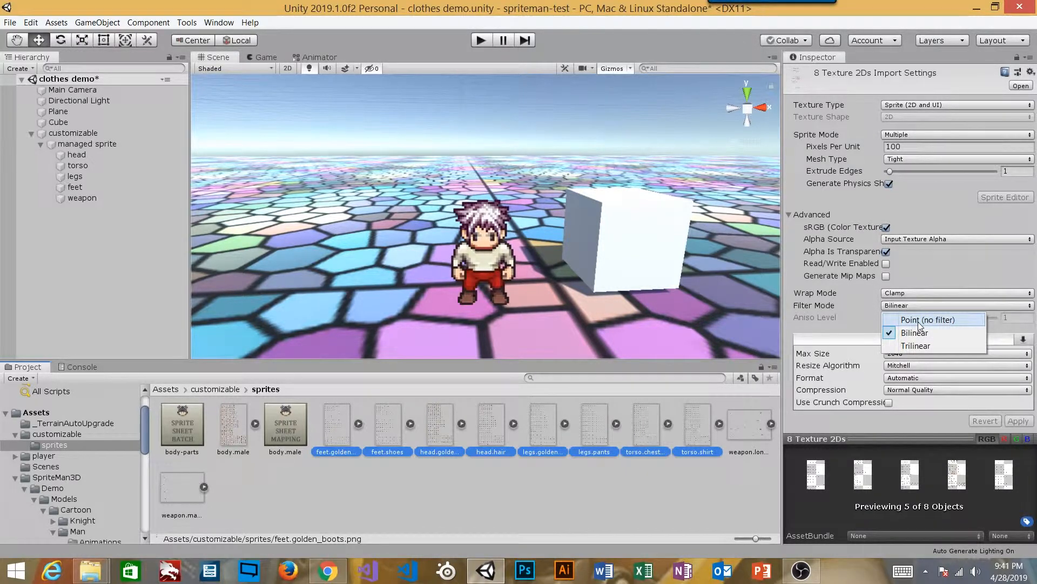
pyautogui.click(920, 320)
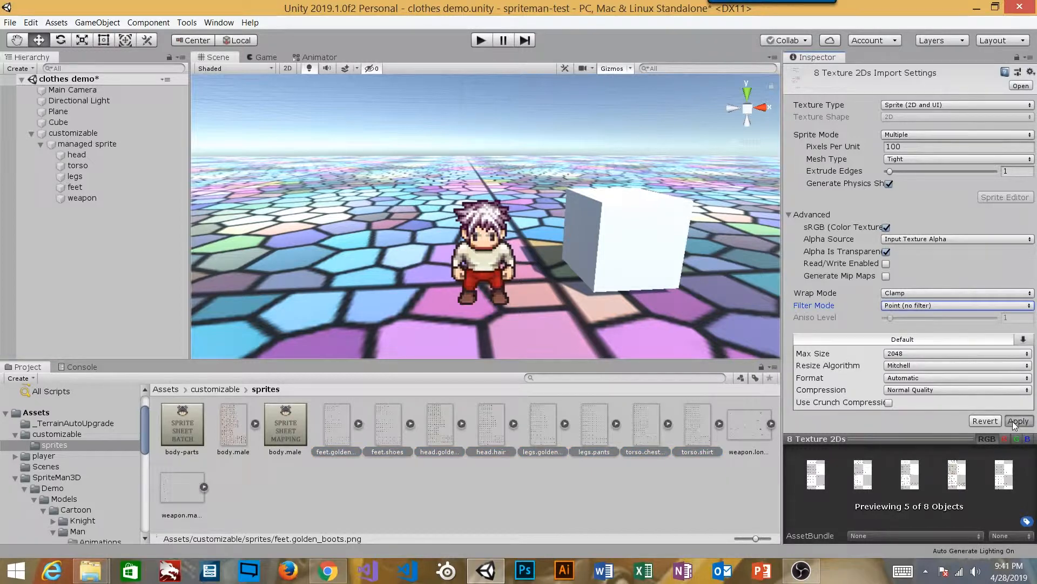
pyautogui.click(1012, 421)
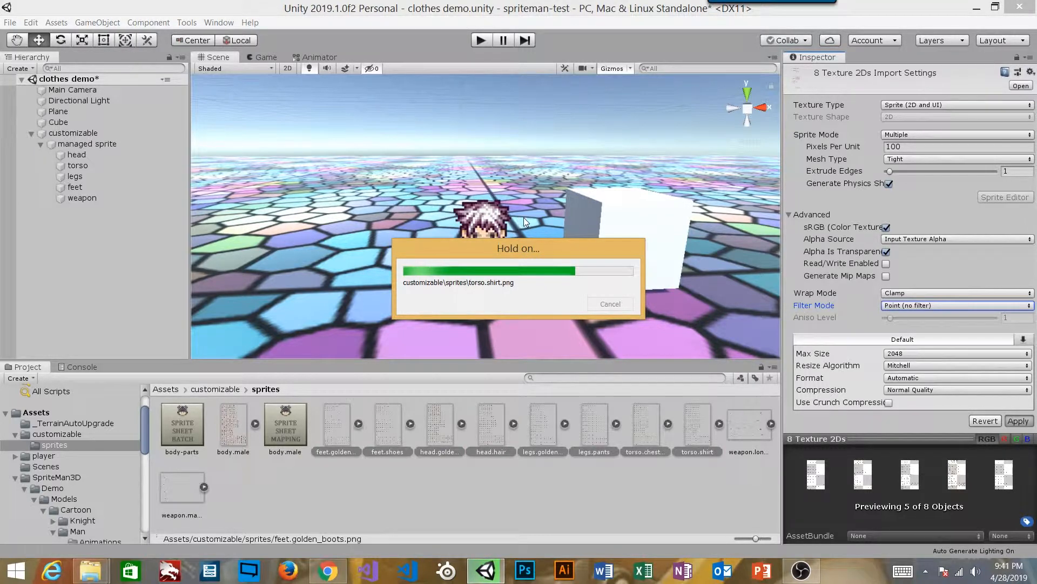
# Frame the managed sprite in the scene and examine its clothing layers close up.
pyautogui.click(388, 430)
pyautogui.click(447, 413)
pyautogui.click(100, 143)
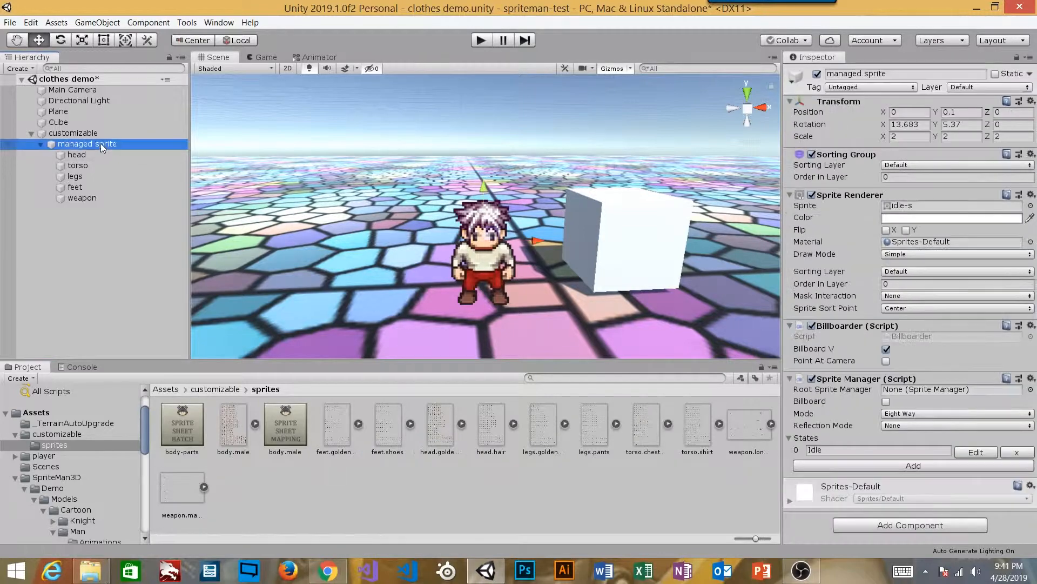
pyautogui.click(102, 156)
pyautogui.keyDown('alt'); pyautogui.moveTo(456, 208); pyautogui.dragTo(456, 213); pyautogui.keyUp('alt')
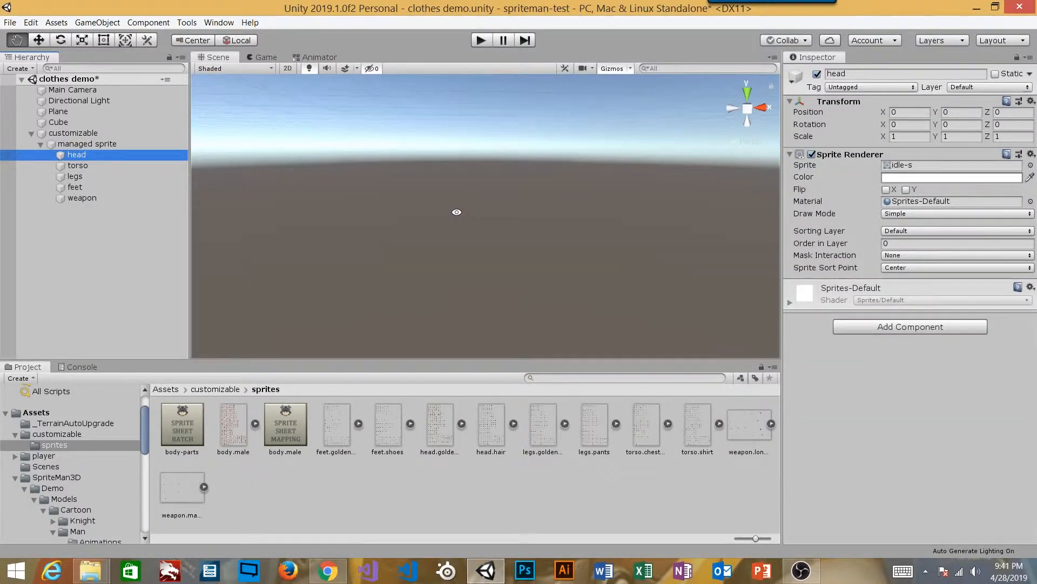
pyautogui.click(86, 144)
pyautogui.press('f')
pyautogui.keyDown('alt'); pyautogui.moveTo(458, 236); pyautogui.dragTo(541, 208); pyautogui.keyUp('alt')
pyautogui.keyDown('alt'); pyautogui.scroll(3, 542, 208); pyautogui.keyUp('alt')
pyautogui.keyDown('alt'); pyautogui.scroll(-3, 544, 208); pyautogui.keyUp('alt')
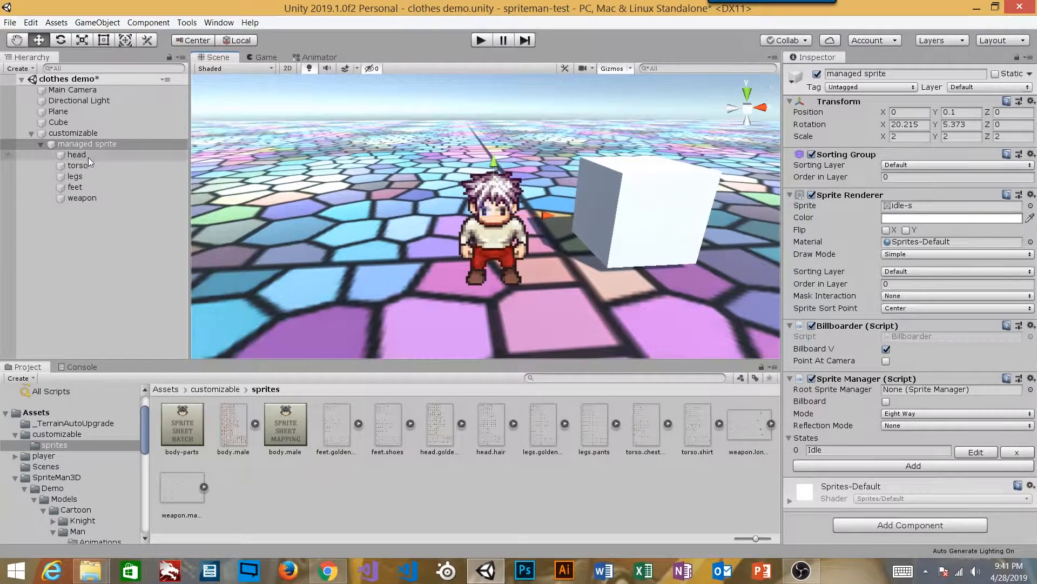
# Inspect the feet.golden_boots slices and the body.male and feet.shoes sheets, and review the managed sprite's components.
pyautogui.click(396, 438)
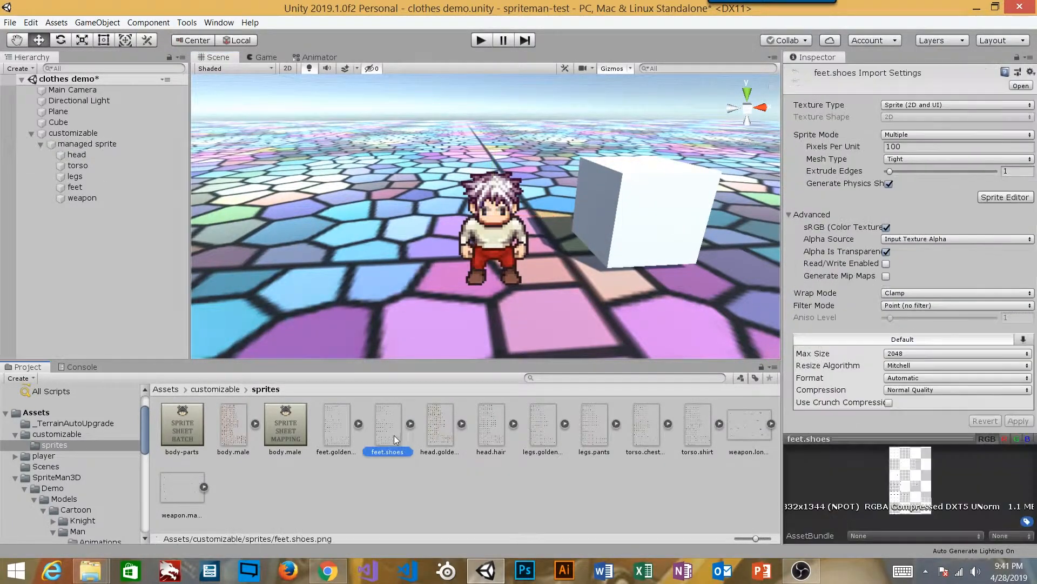
pyautogui.click(338, 424)
pyautogui.click(358, 424)
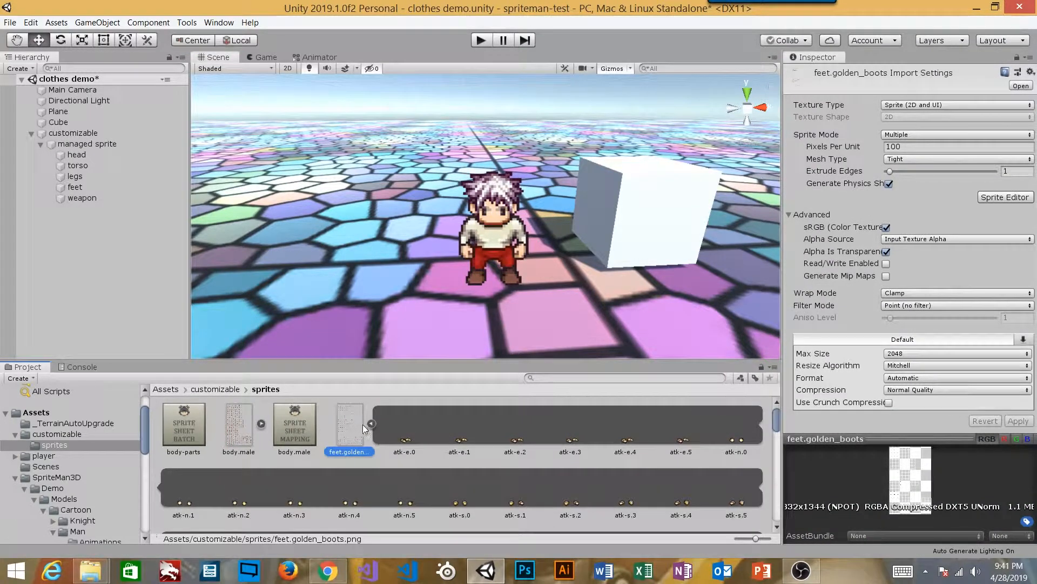
pyautogui.click(371, 423)
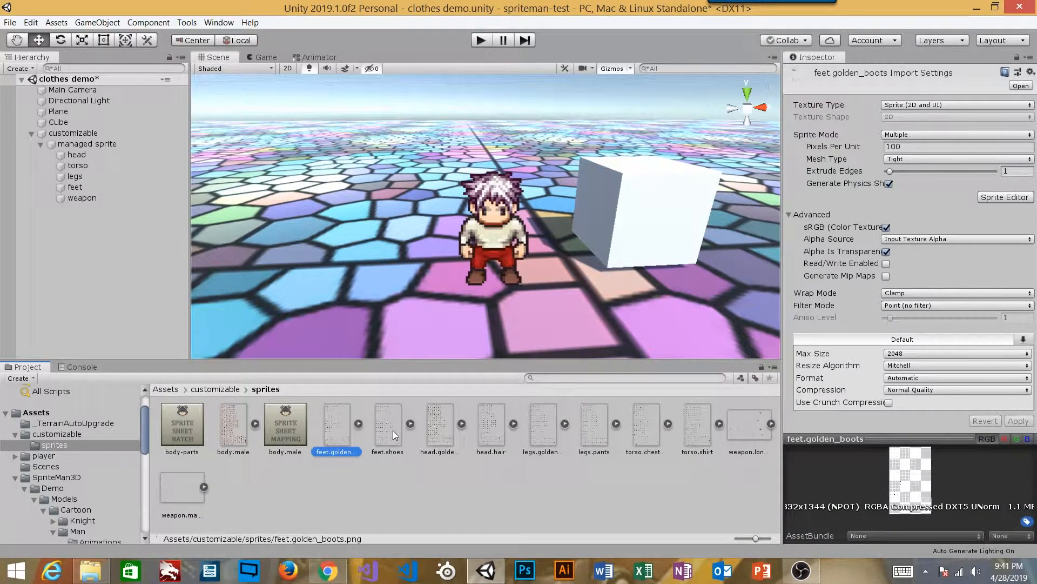
pyautogui.click(234, 418)
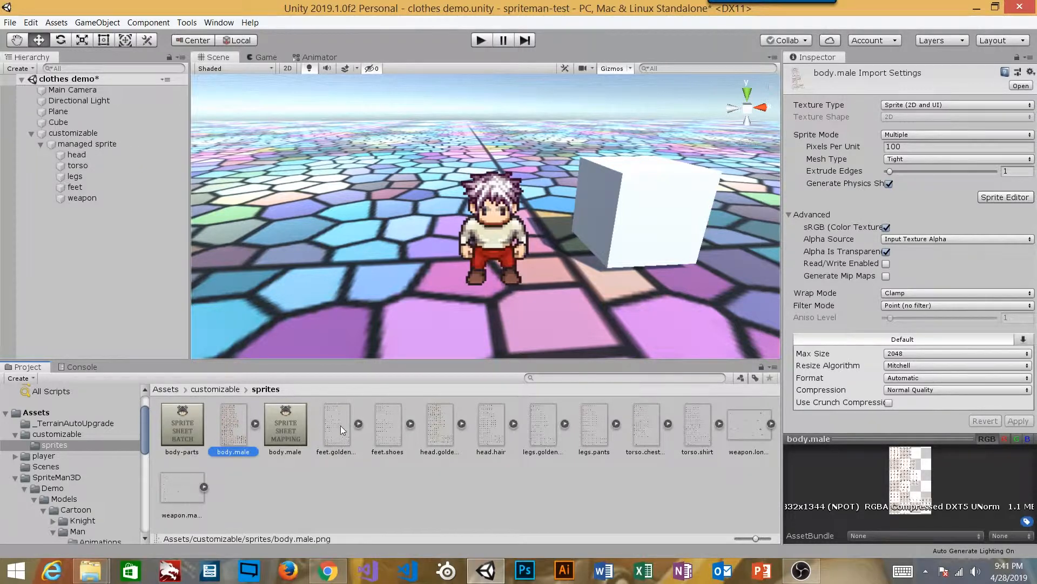
pyautogui.click(386, 421)
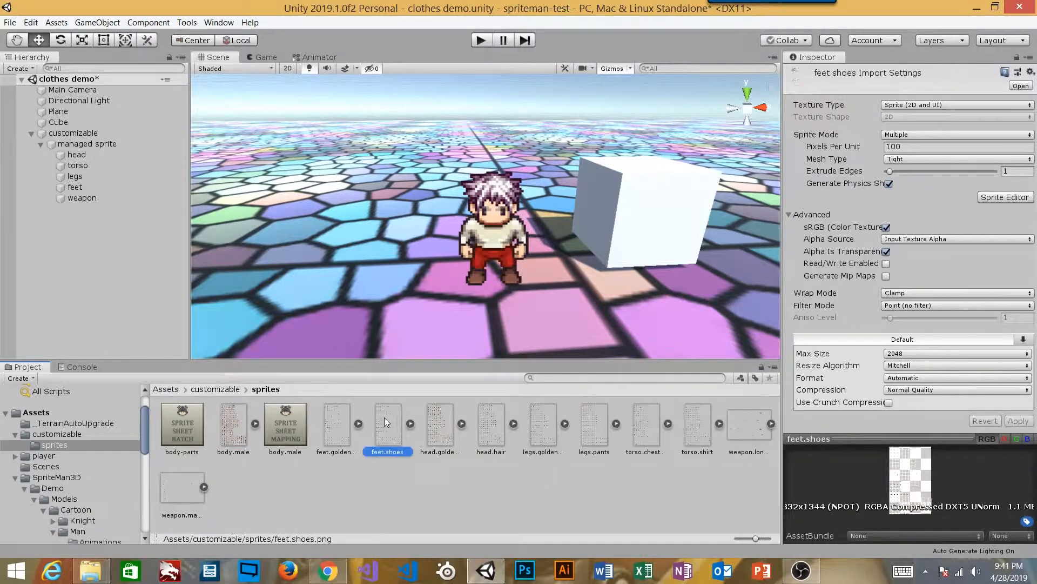
pyautogui.click(86, 155)
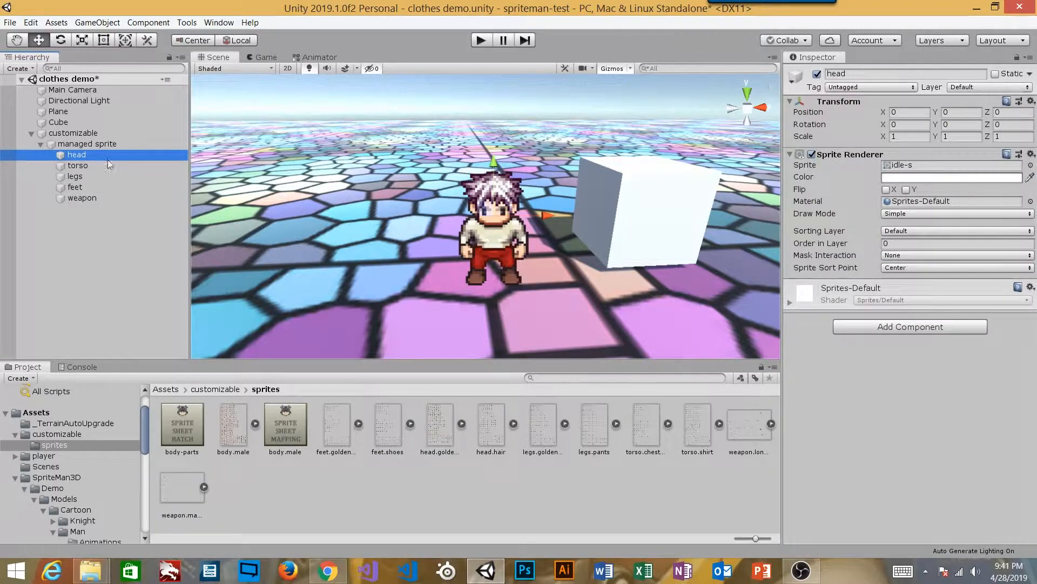
pyautogui.click(98, 143)
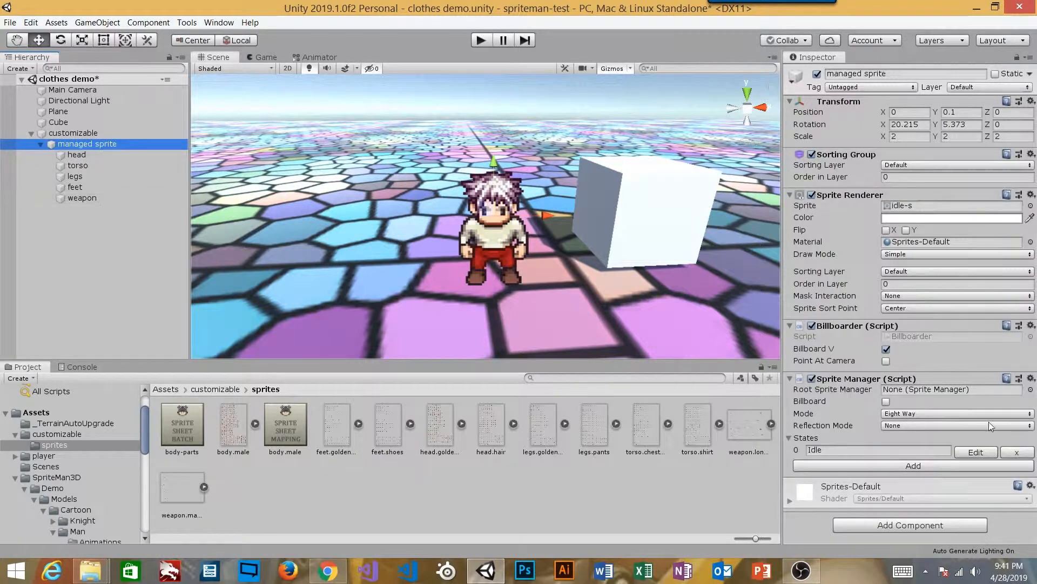
pyautogui.keyDown('alt'); pyautogui.moveTo(511, 280); pyautogui.dragTo(559, 255); pyautogui.keyUp('alt')
pyautogui.keyDown('alt'); pyautogui.scroll(-8, 516, 268); pyautogui.keyUp('alt')
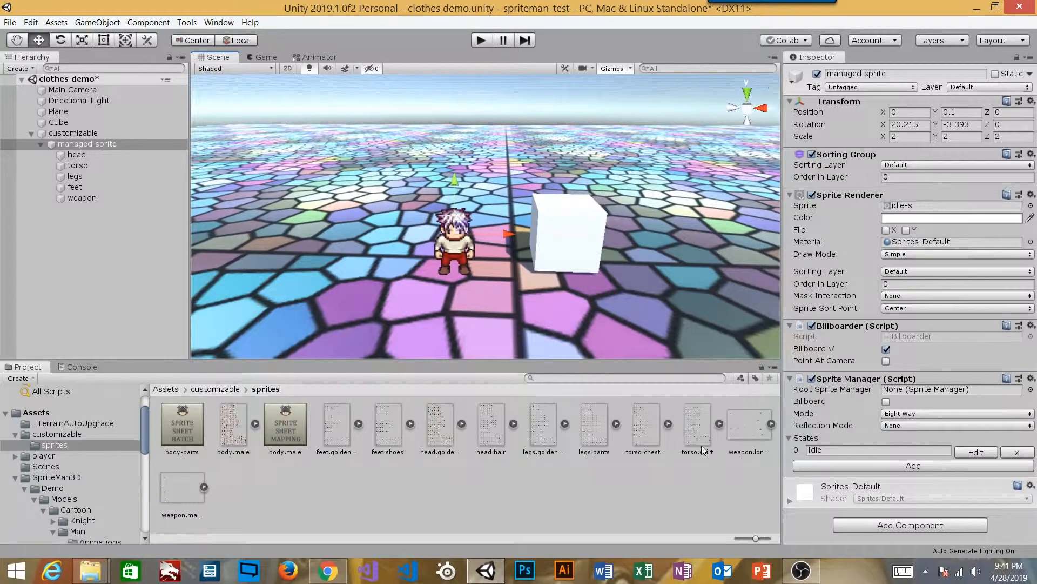
# Expand the body.male sheet to review its sliced frames and view the full body.male.png image in Windows Photo Viewer.
pyautogui.click(255, 425)
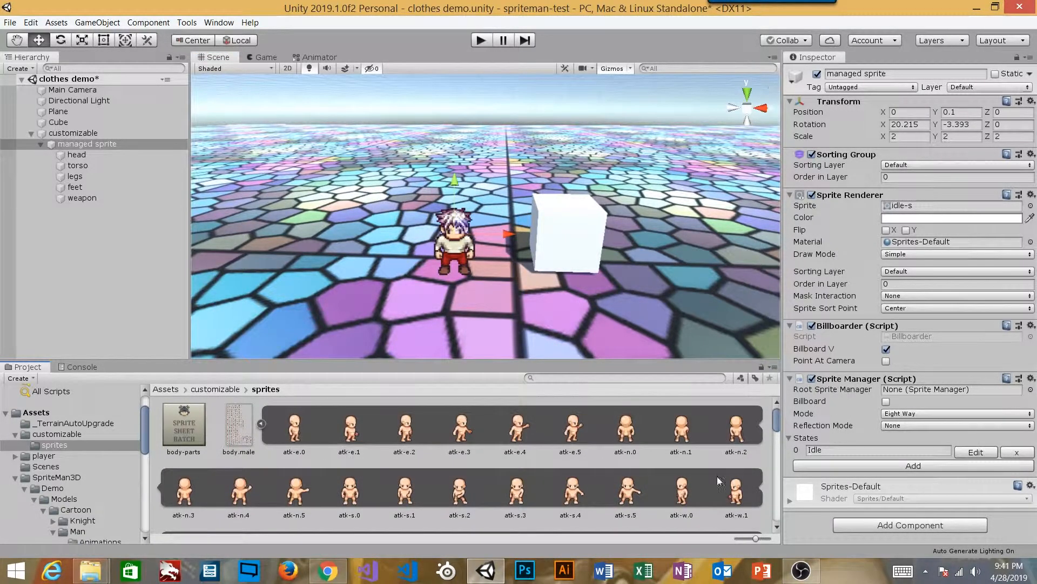
pyautogui.scroll(-10, 393, 459)
pyautogui.scroll(10, 394, 456)
pyautogui.click(261, 425)
pyautogui.click(256, 424)
pyautogui.doubleClick(240, 432)
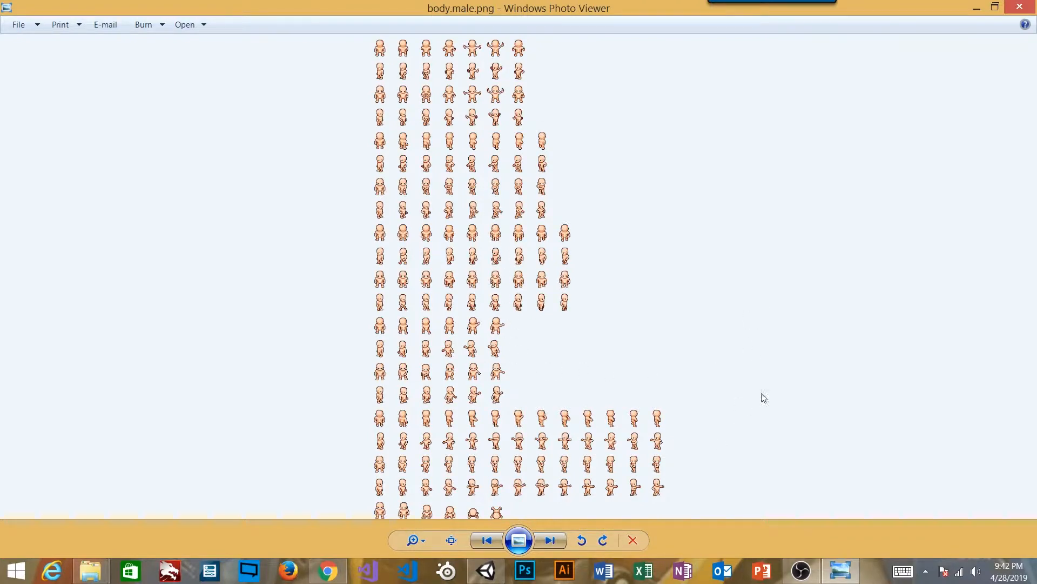
pyautogui.click(1020, 7)
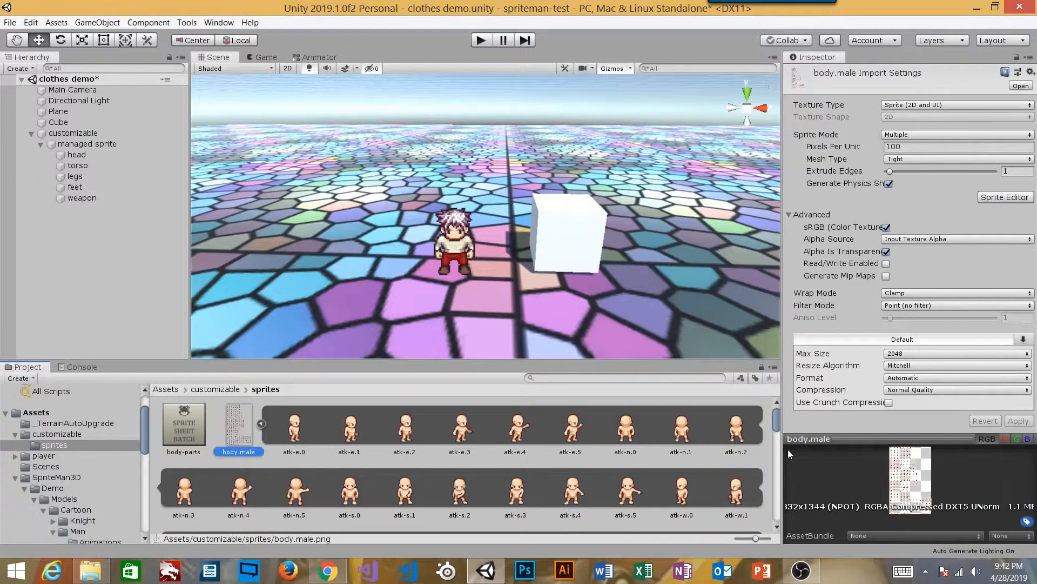
# Set the Sprite Manager Mode of the managed sprite to Four Way.
pyautogui.click(92, 143)
pyautogui.click(89, 133)
pyautogui.click(93, 143)
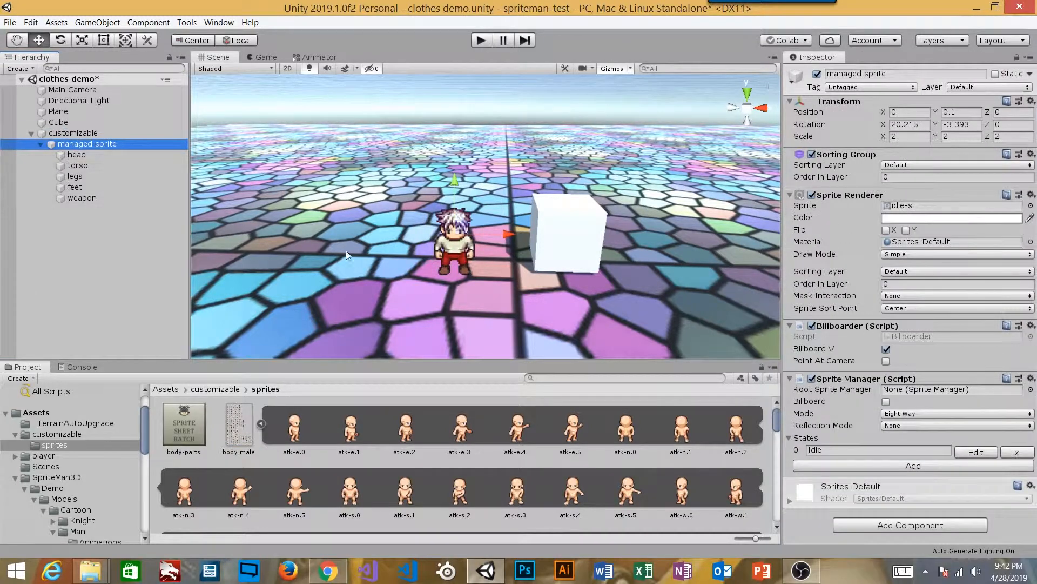
pyautogui.click(920, 413)
pyautogui.click(913, 442)
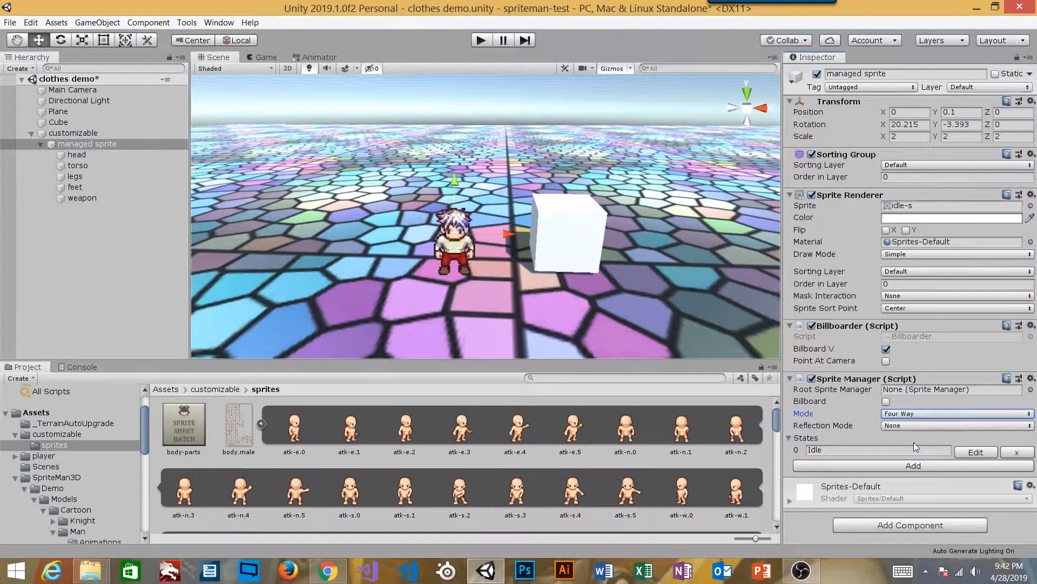
pyautogui.click(814, 425)
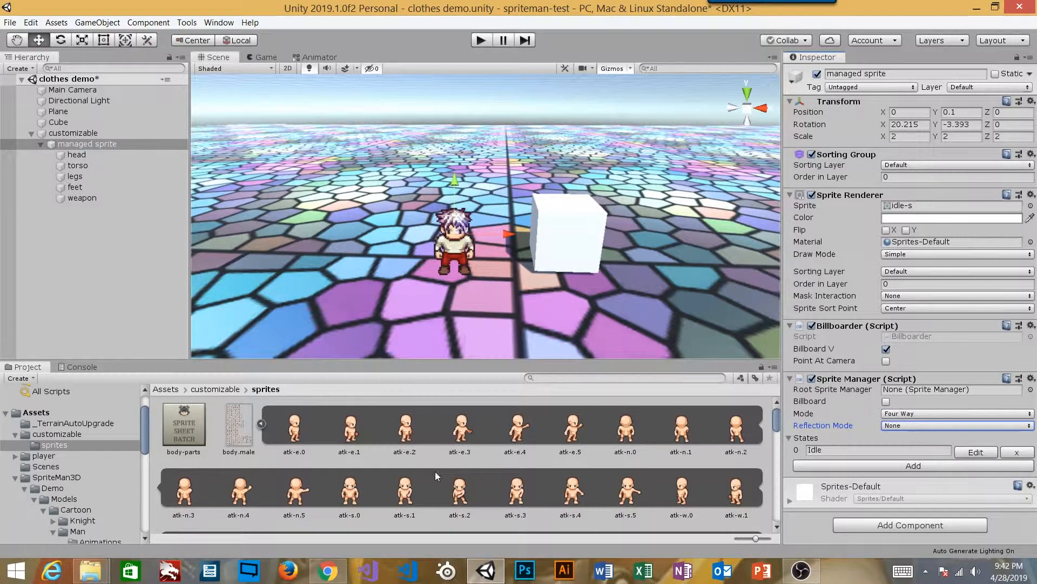
# View the body.male.png sheet in Windows Photo Viewer to check which directions its animation rows cover, and close it.
pyautogui.scroll(-1, 446, 470)
pyautogui.scroll(1, 446, 470)
pyautogui.doubleClick(239, 427)
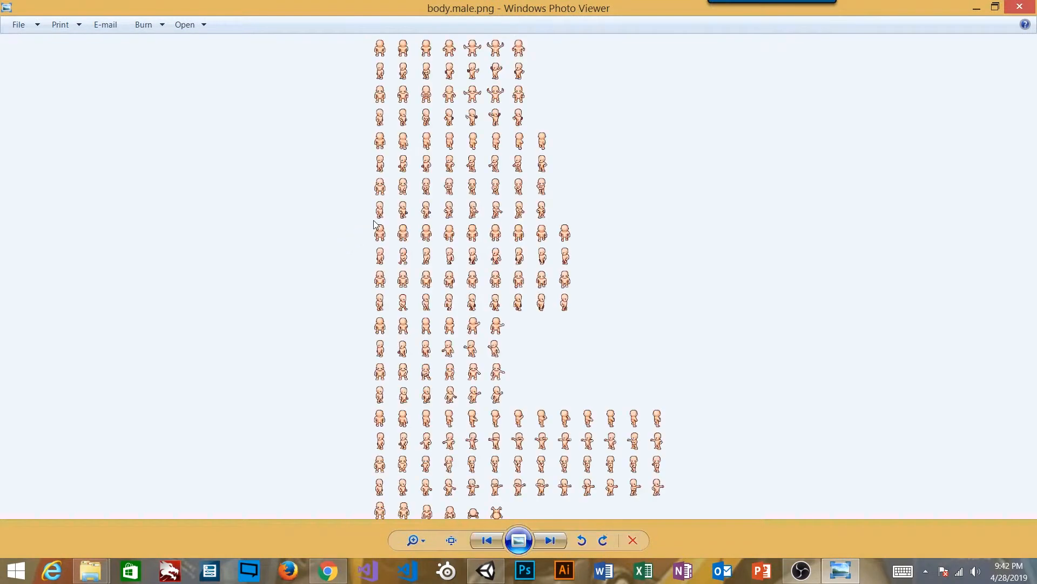
pyautogui.scroll(3, 522, 201)
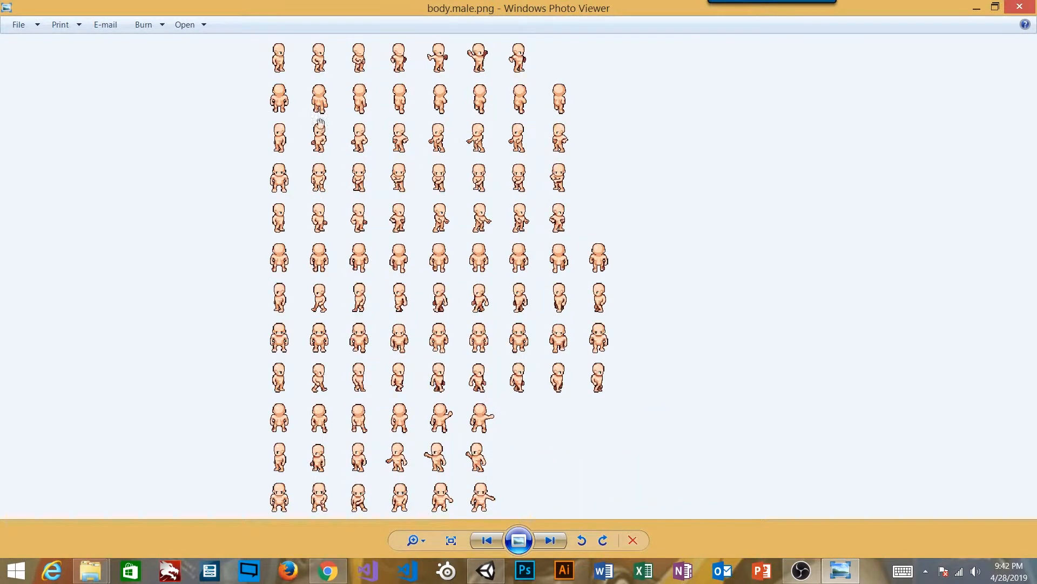
pyautogui.moveTo(544, 125); pyautogui.dragTo(544, 306)
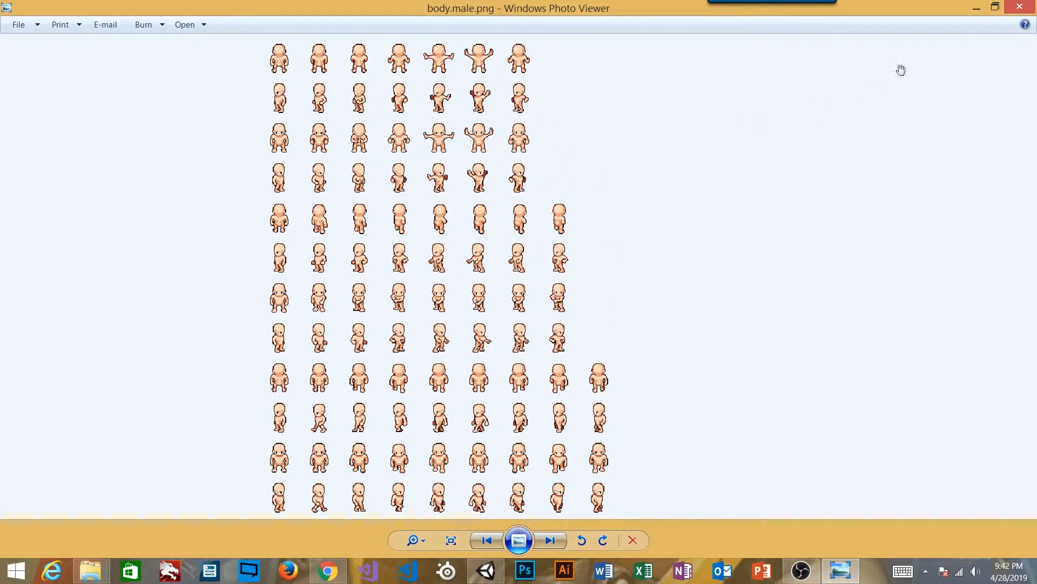
pyautogui.click(1018, 7)
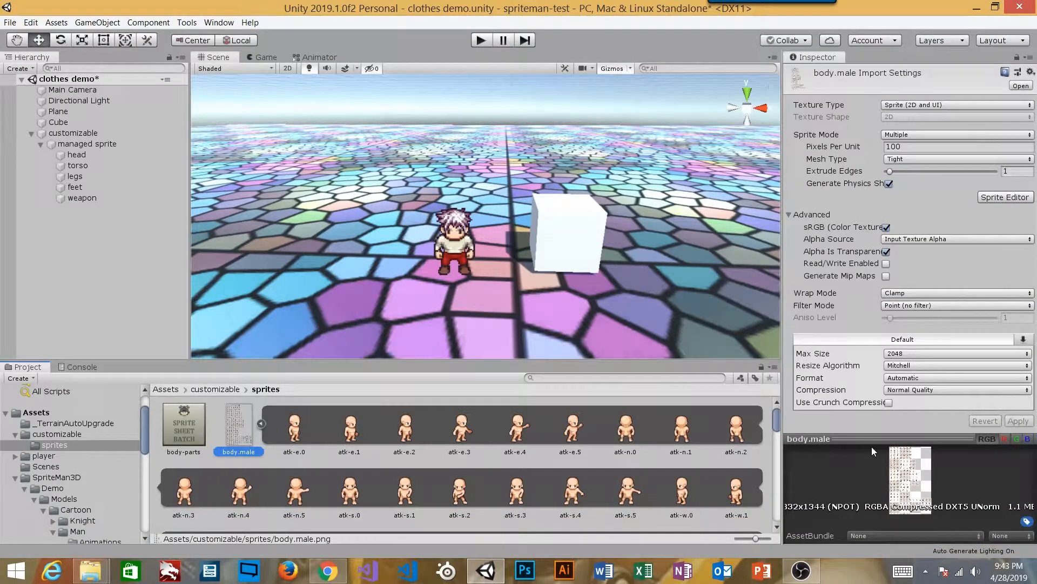
# Set the managed sprite's Reflection Mode to East To West in its Sprite Manager.
pyautogui.click(262, 423)
pyautogui.click(85, 144)
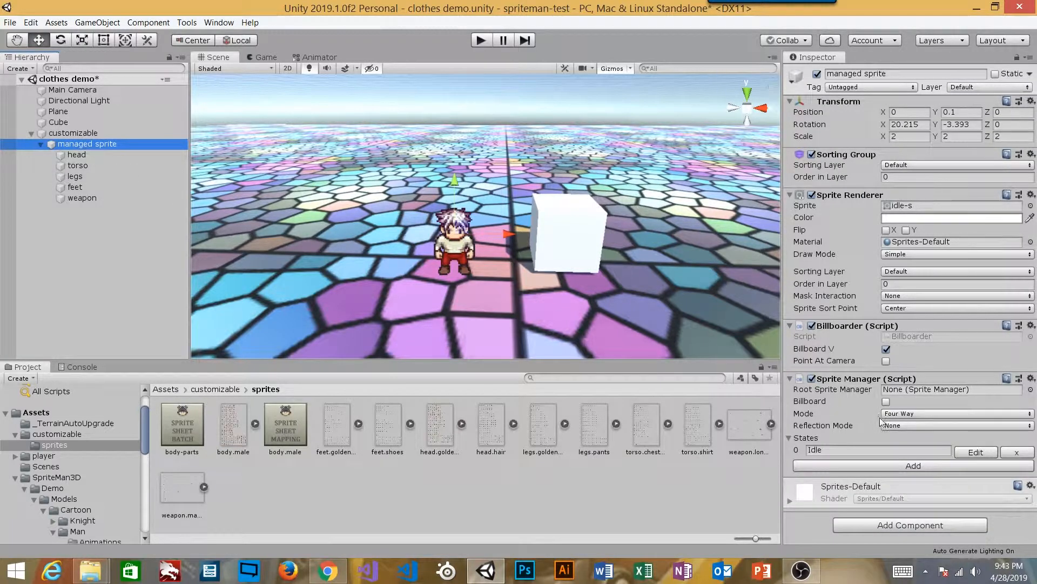
pyautogui.click(889, 425)
pyautogui.click(918, 453)
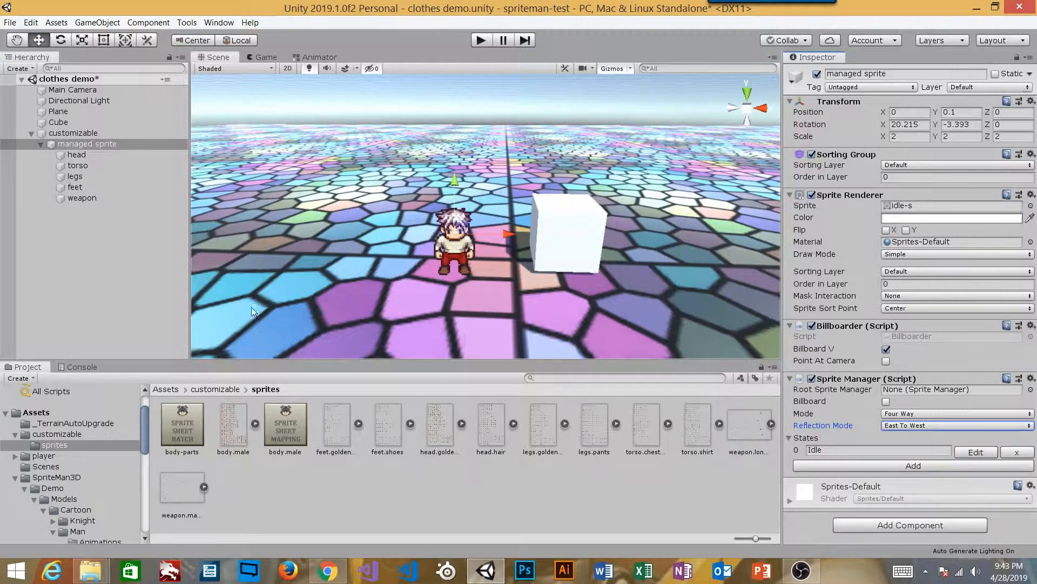
# Edit the Idle state and assign the idle-n frame from the body.male sheet to its N direction.
pyautogui.click(973, 452)
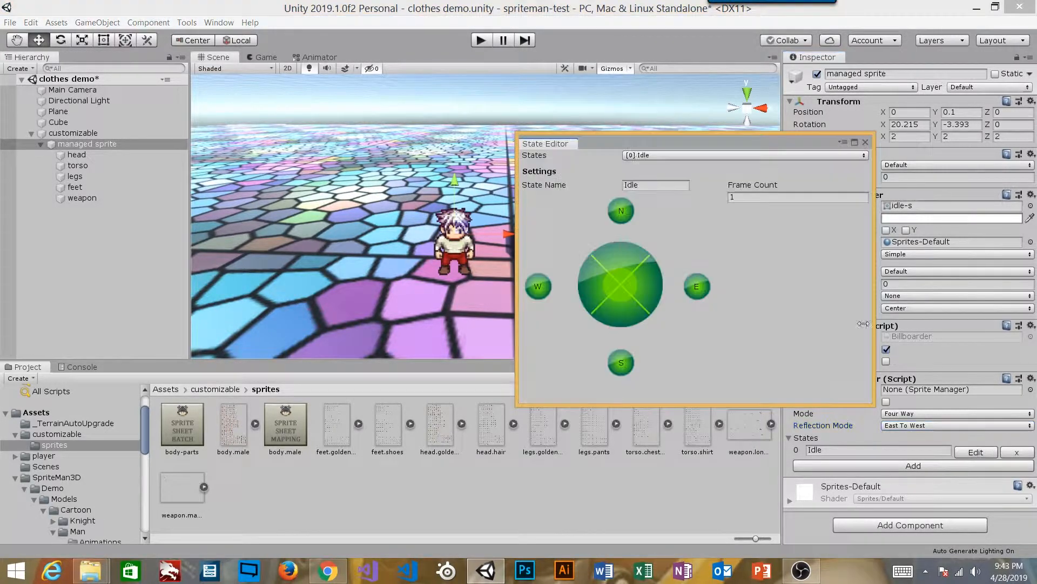
pyautogui.click(624, 214)
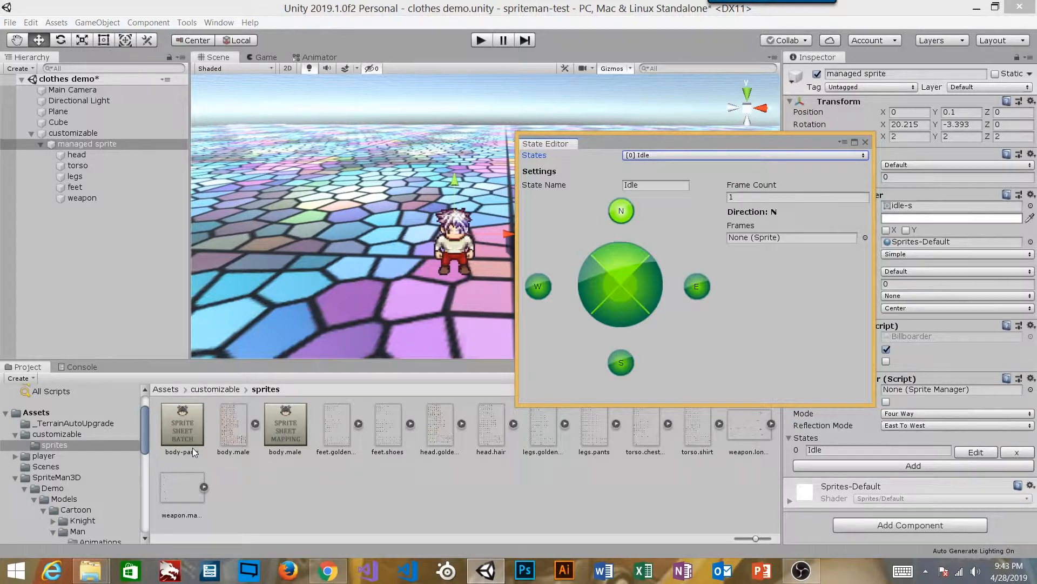
pyautogui.click(255, 423)
pyautogui.scroll(-2, 470, 459)
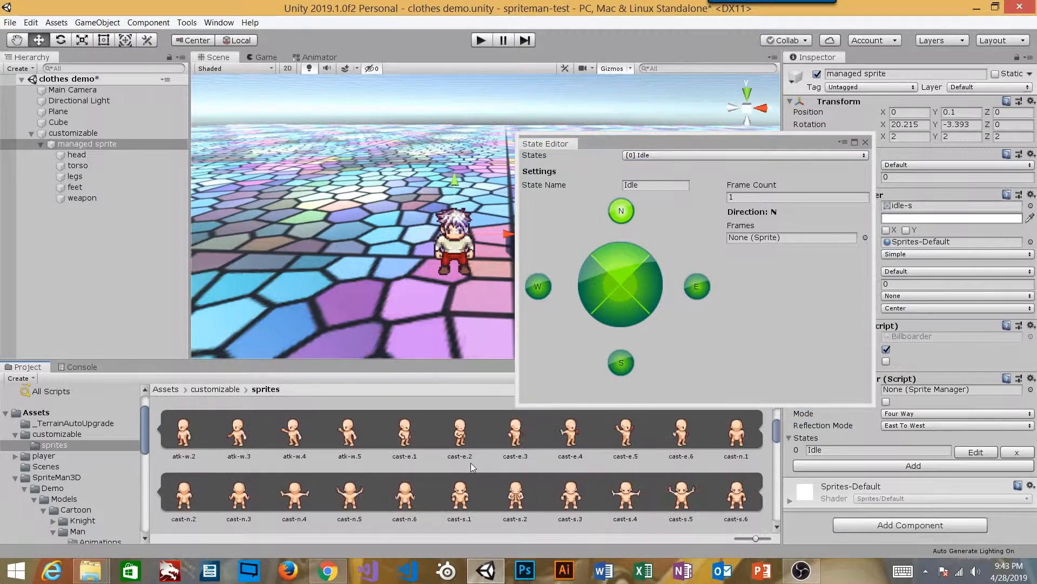
pyautogui.scroll(-4, 473, 462)
pyautogui.scroll(2, 475, 462)
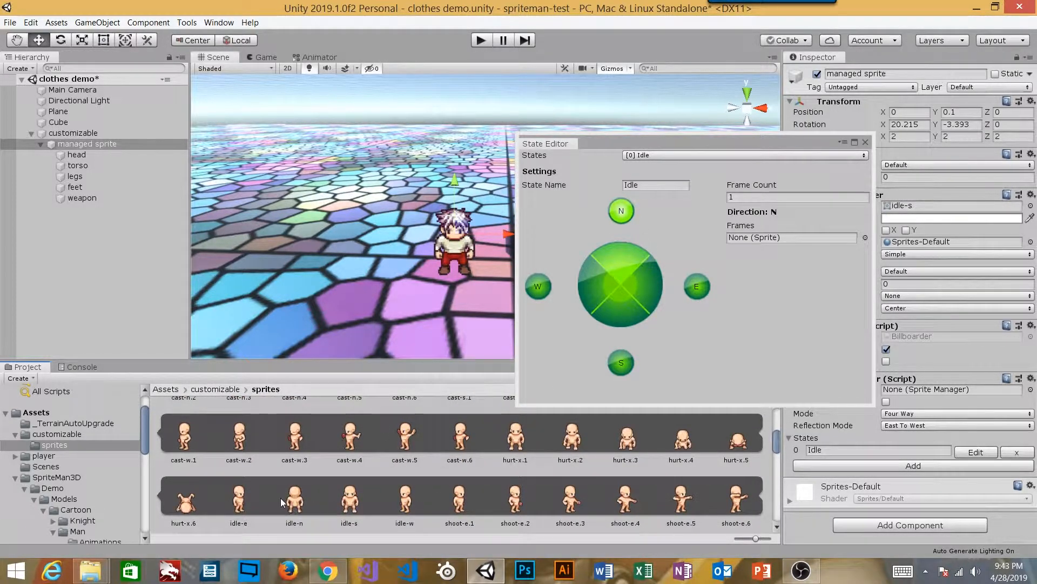
pyautogui.moveTo(301, 504); pyautogui.dragTo(738, 239)
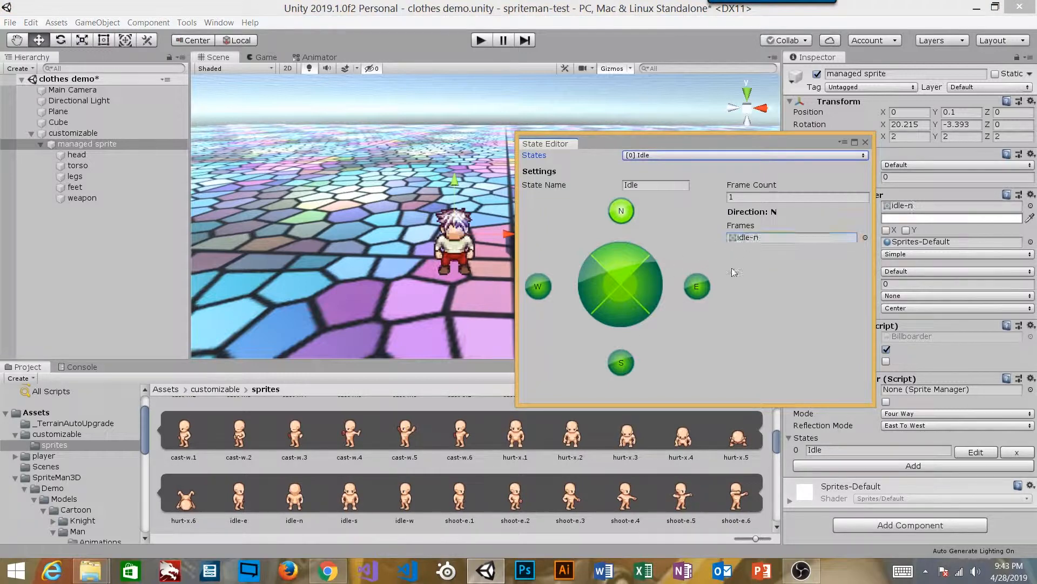
# Assign idle-e to the E direction and idle-s to the S direction of the Idle state, and check the W direction.
pyautogui.click(704, 290)
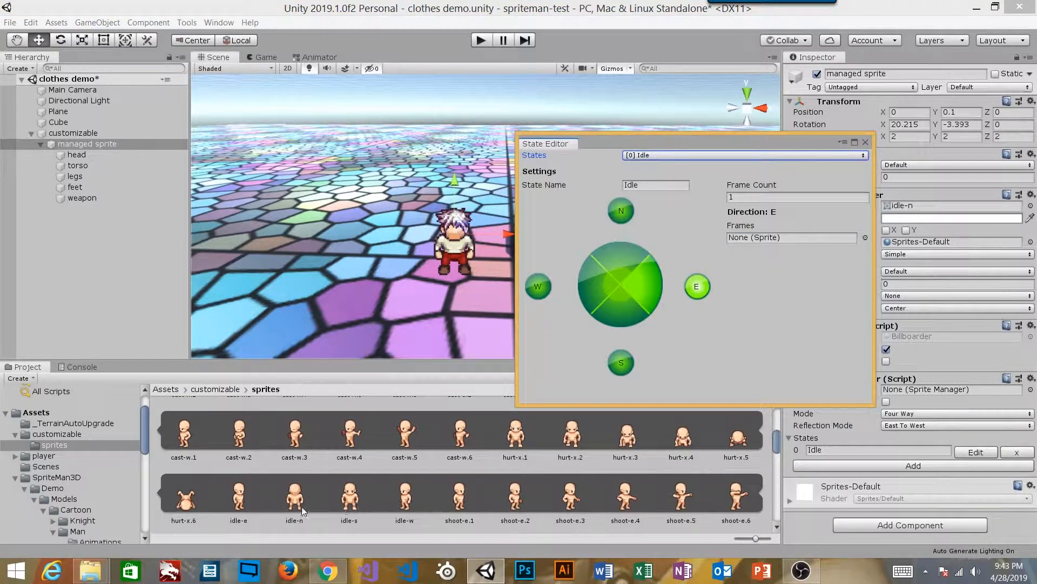
pyautogui.click(621, 363)
pyautogui.moveTo(349, 498); pyautogui.dragTo(750, 238)
pyautogui.click(539, 287)
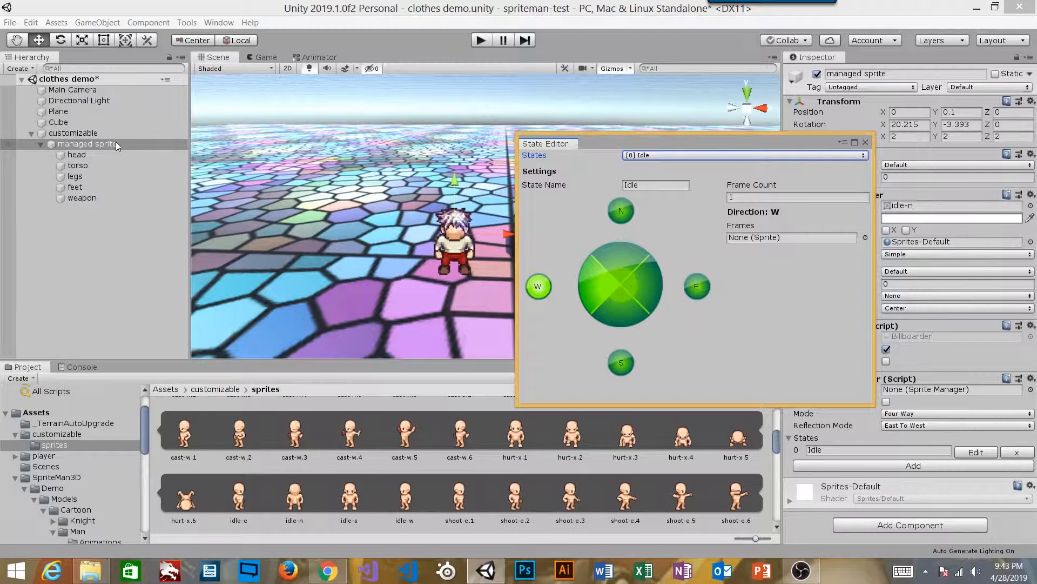
# Deactivate the head, torso, legs, feet and weapon objects under the managed sprite.
pyautogui.click(92, 156)
pyautogui.keyDown('alt'); pyautogui.moveTo(282, 239); pyautogui.dragTo(755, 245); pyautogui.keyUp('alt')
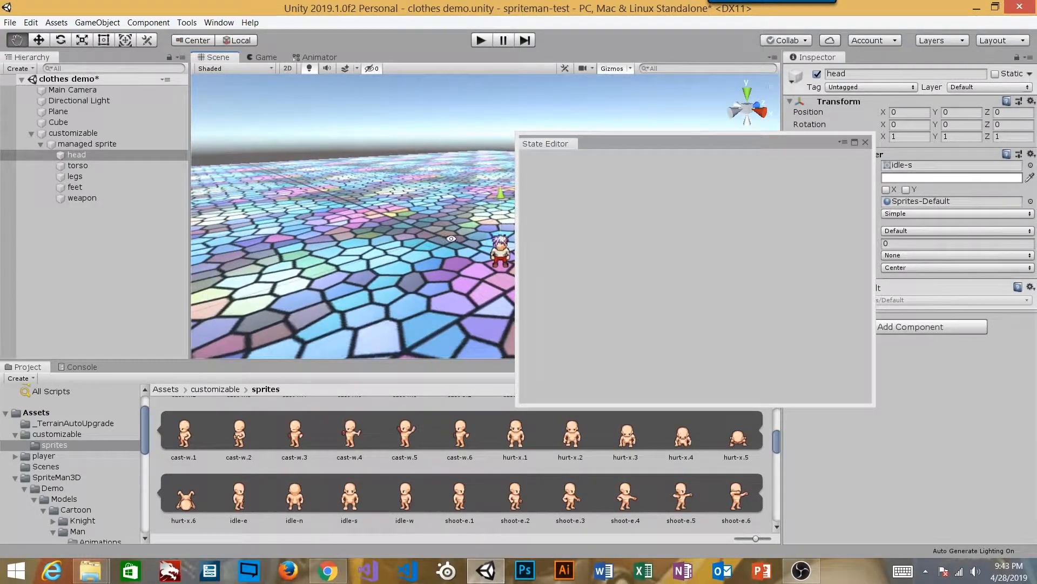
pyautogui.moveTo(413, 241); pyautogui.dragTo(295, 250, button='middle')
pyautogui.keyDown('alt'); pyautogui.moveTo(370, 263); pyautogui.dragTo(403, 259); pyautogui.keyUp('alt')
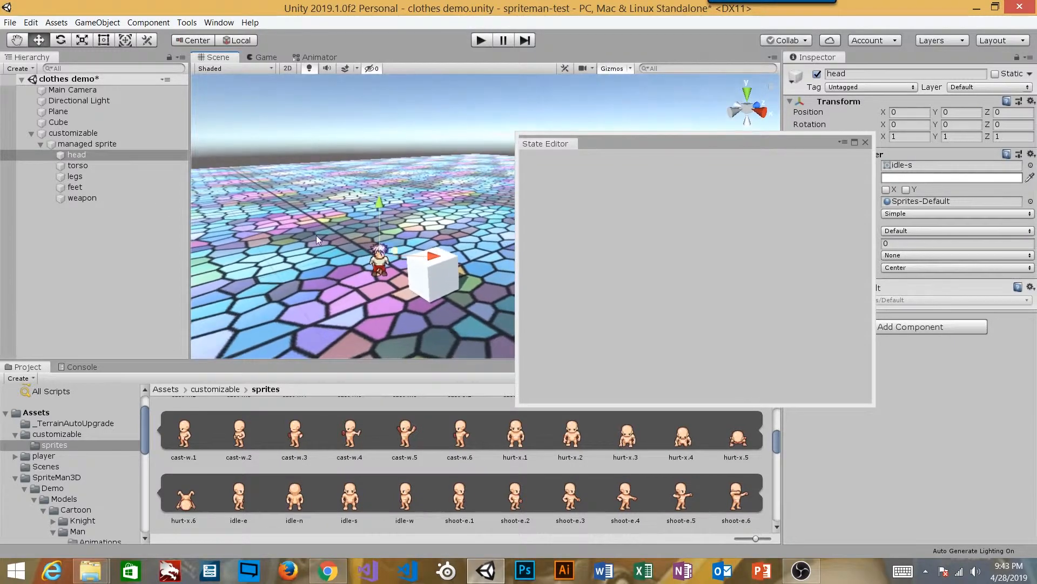
pyautogui.moveTo(66, 164); pyautogui.dragTo(82, 170)
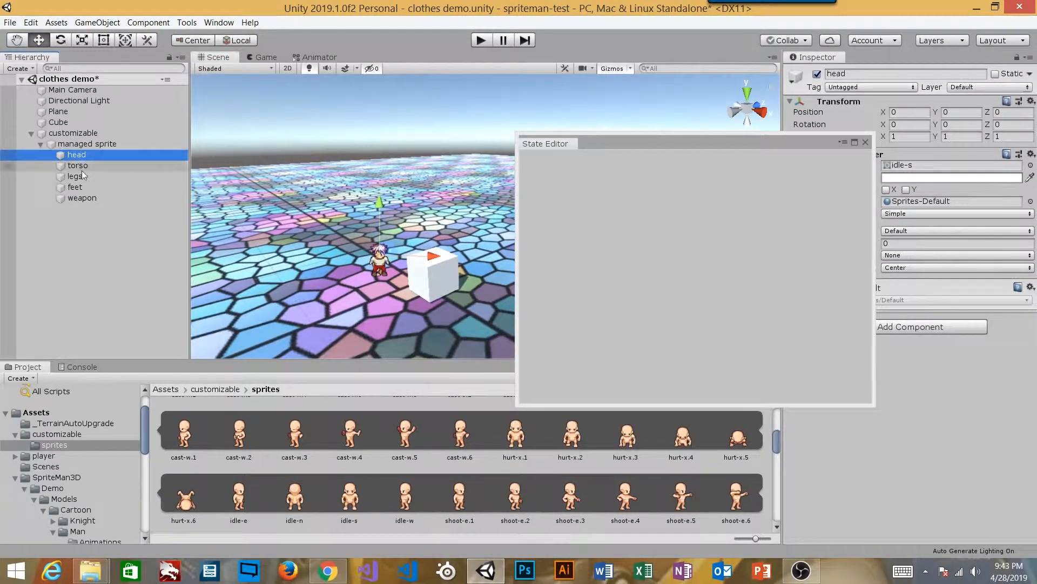
pyautogui.keyDown('shift'); pyautogui.click(89, 199); pyautogui.keyUp('shift')
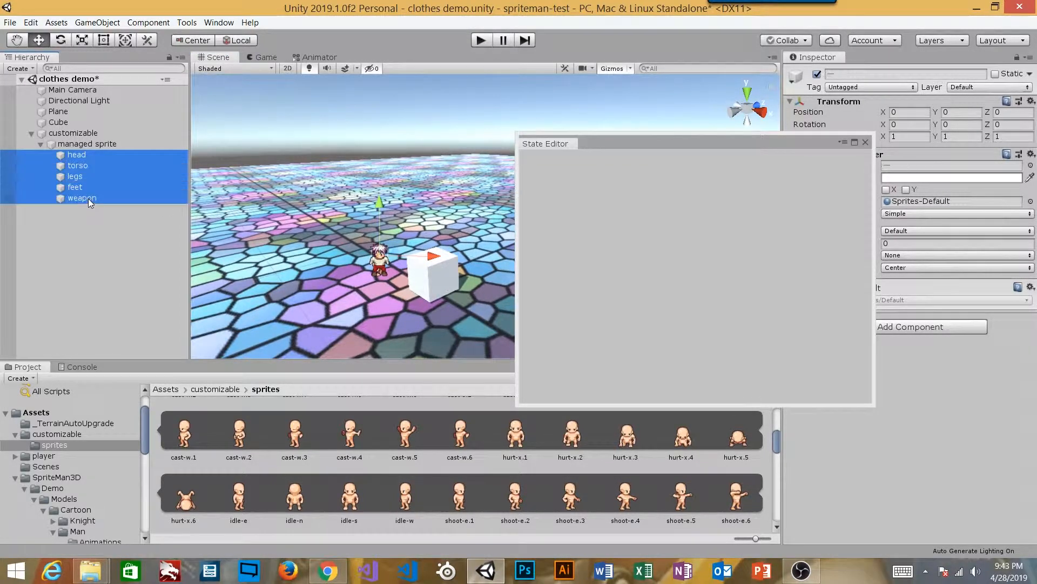
pyautogui.click(817, 75)
# Close the State Editor, frame the customizable object, and examine the bare body from several viewing angles.
pyautogui.scroll(5, 400, 255)
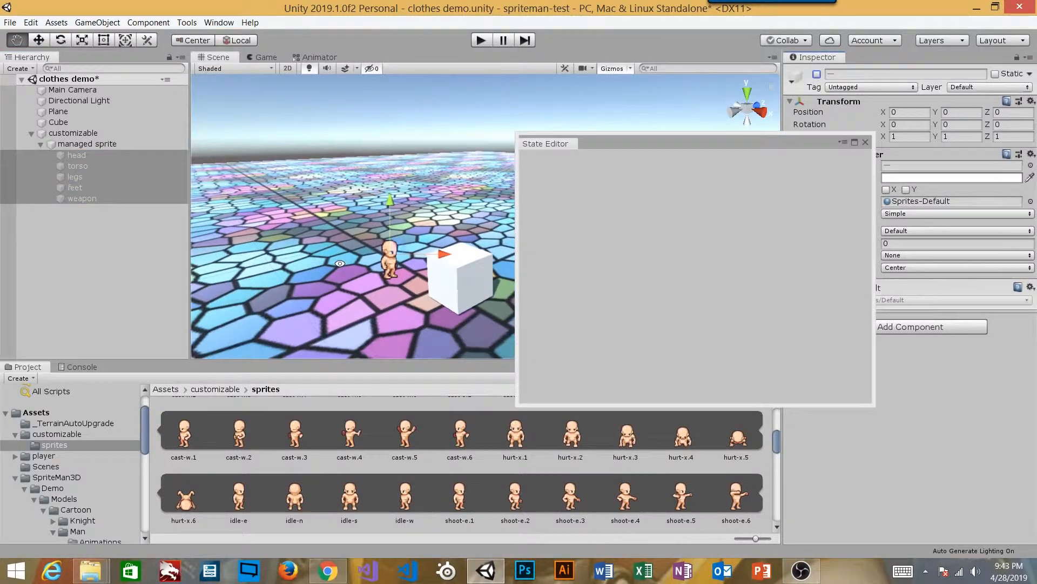
pyautogui.moveTo(401, 254); pyautogui.dragTo(462, 280, button='right')
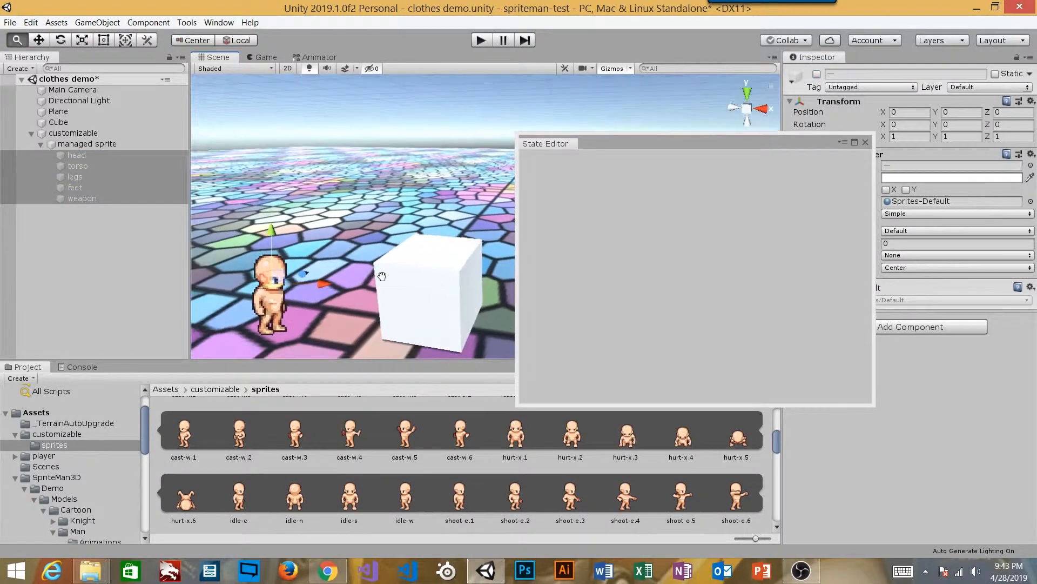
pyautogui.moveTo(378, 277); pyautogui.dragTo(400, 267, button='middle')
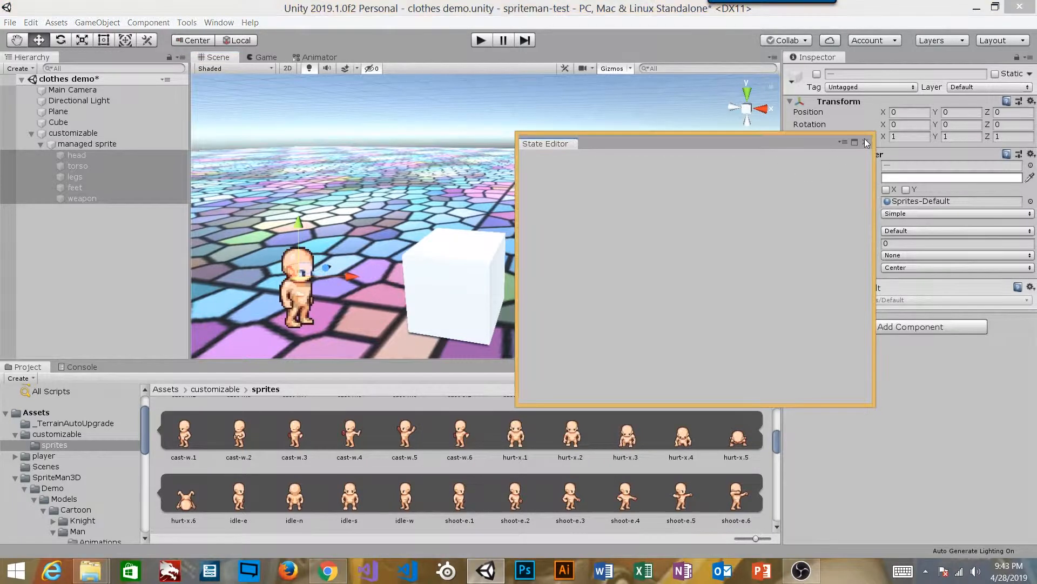
pyautogui.click(865, 142)
pyautogui.click(86, 143)
pyautogui.click(73, 133)
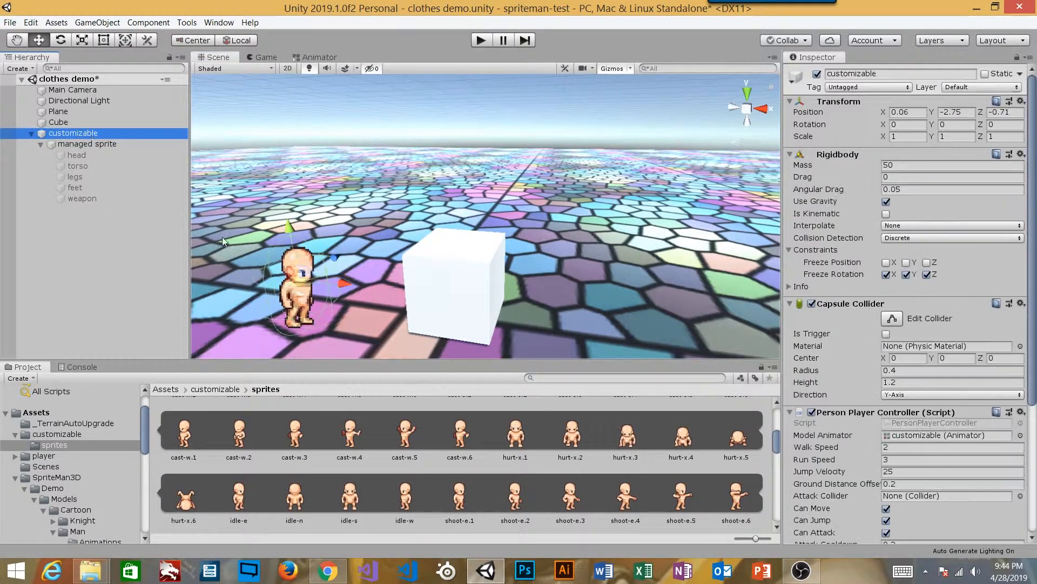
pyautogui.press('f')
pyautogui.moveTo(550, 219); pyautogui.dragTo(535, 273, button='middle')
pyautogui.keyDown('alt'); pyautogui.moveTo(516, 258); pyautogui.dragTo(554, 186); pyautogui.keyUp('alt')
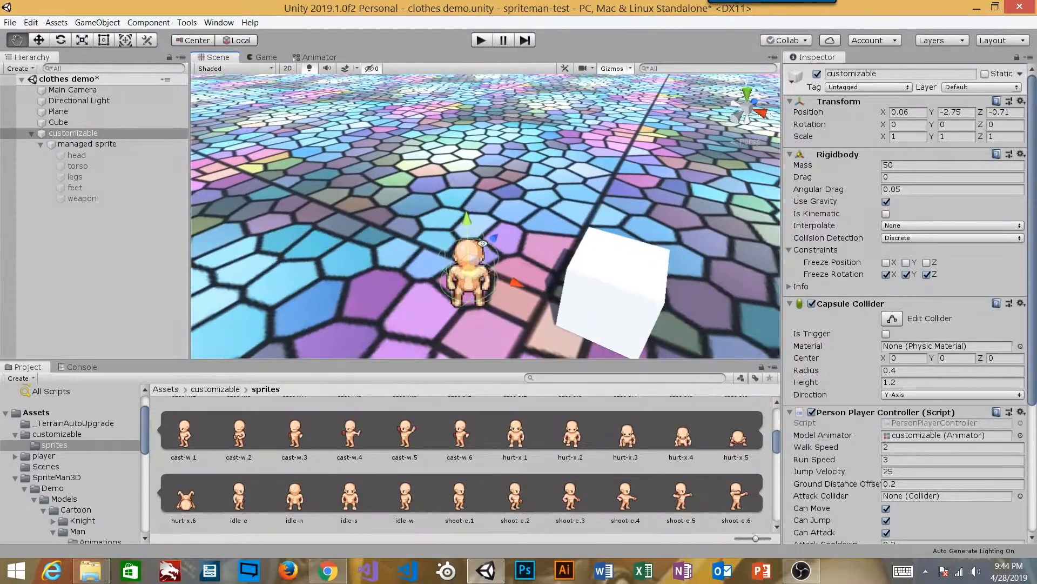
pyautogui.keyDown('alt'); pyautogui.moveTo(498, 209); pyautogui.dragTo(551, 267); pyautogui.keyUp('alt')
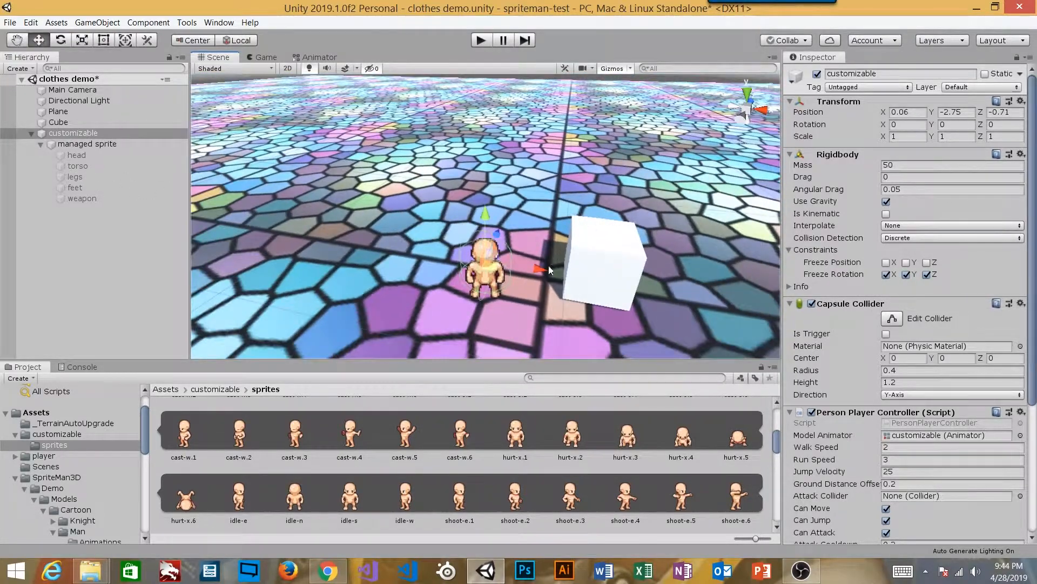
# Set the customizable object's Y rotation to 180.
pyautogui.click(86, 143)
pyautogui.click(94, 133)
pyautogui.click(93, 144)
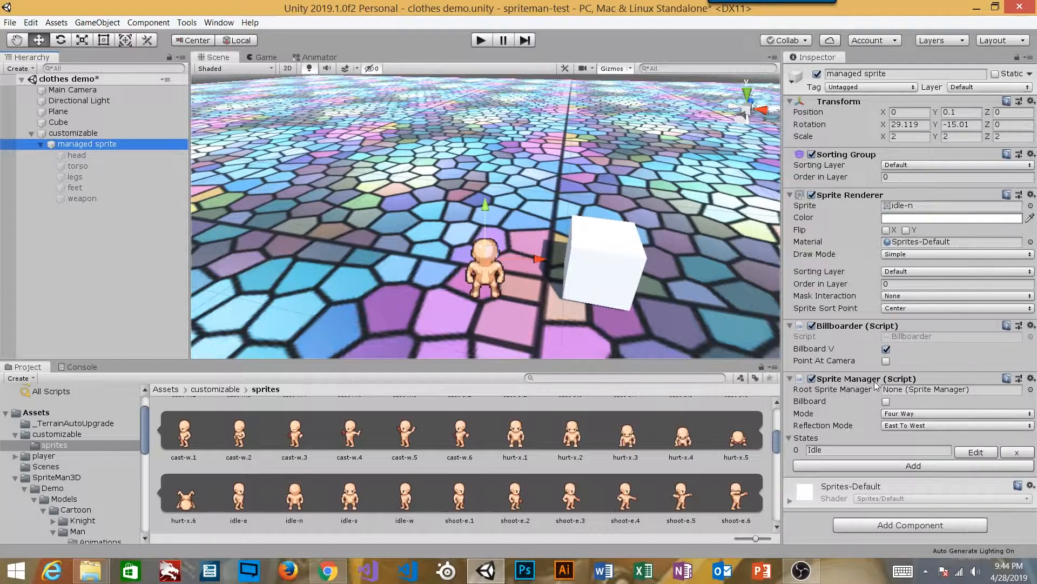
pyautogui.click(120, 134)
pyautogui.click(956, 125)
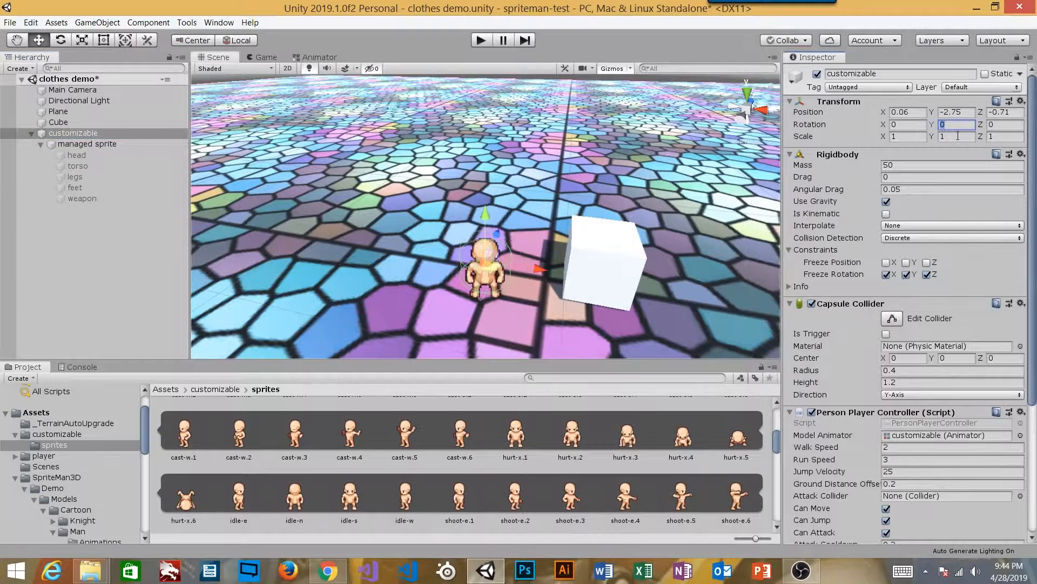
pyautogui.write('180')
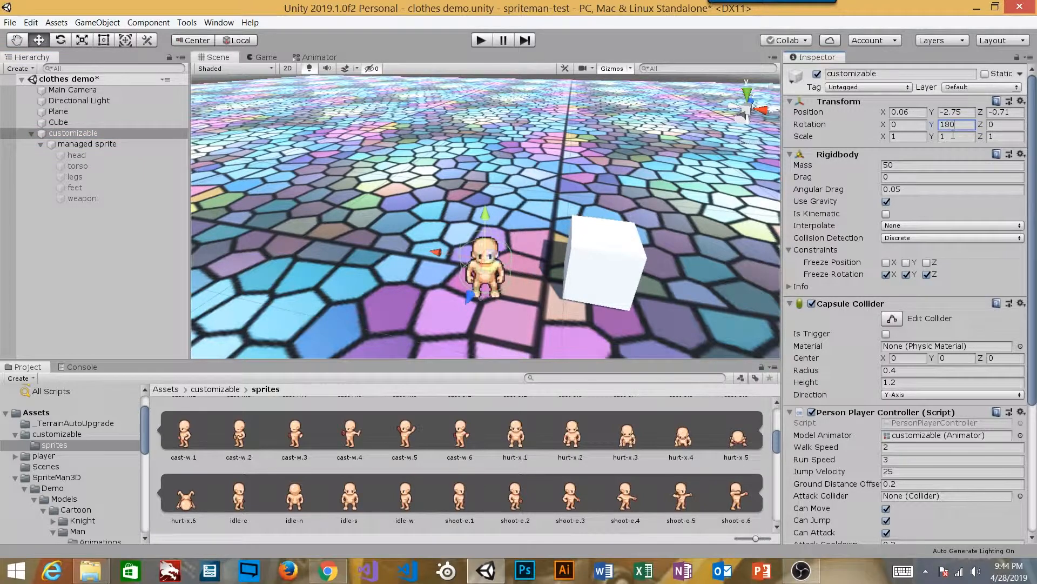
# Run the scene in the Game view, walk the character around in all four directions, and stop playback.
pyautogui.scroll(-5, 593, 171)
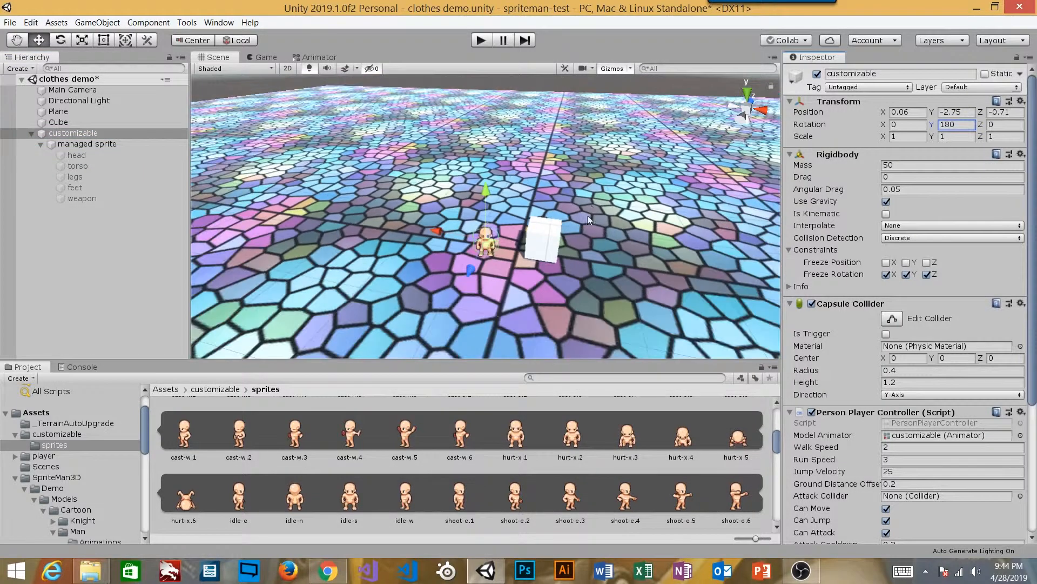
pyautogui.keyDown('alt'); pyautogui.moveTo(591, 216); pyautogui.dragTo(546, 213); pyautogui.keyUp('alt')
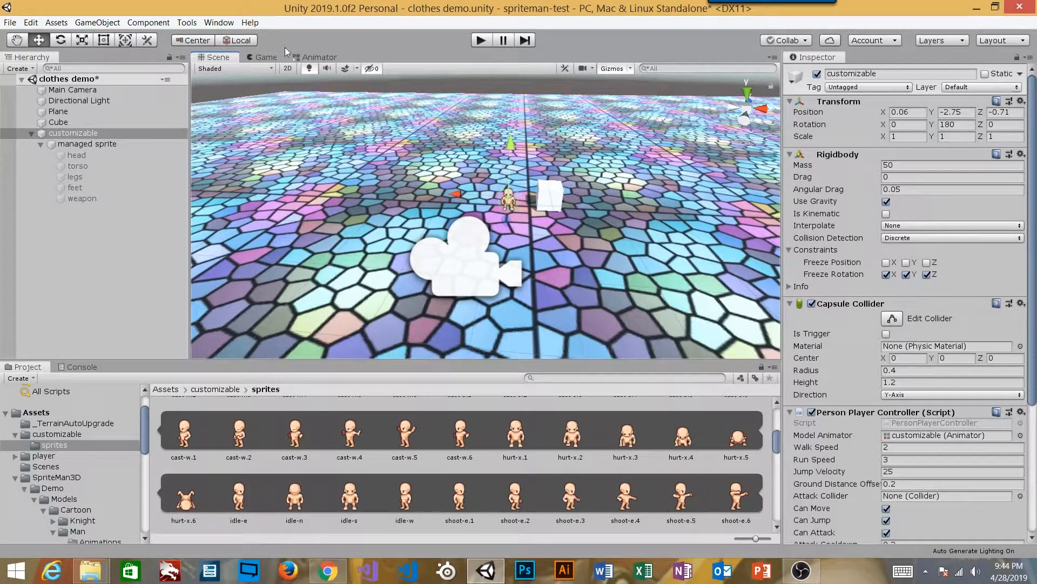
pyautogui.click(266, 58)
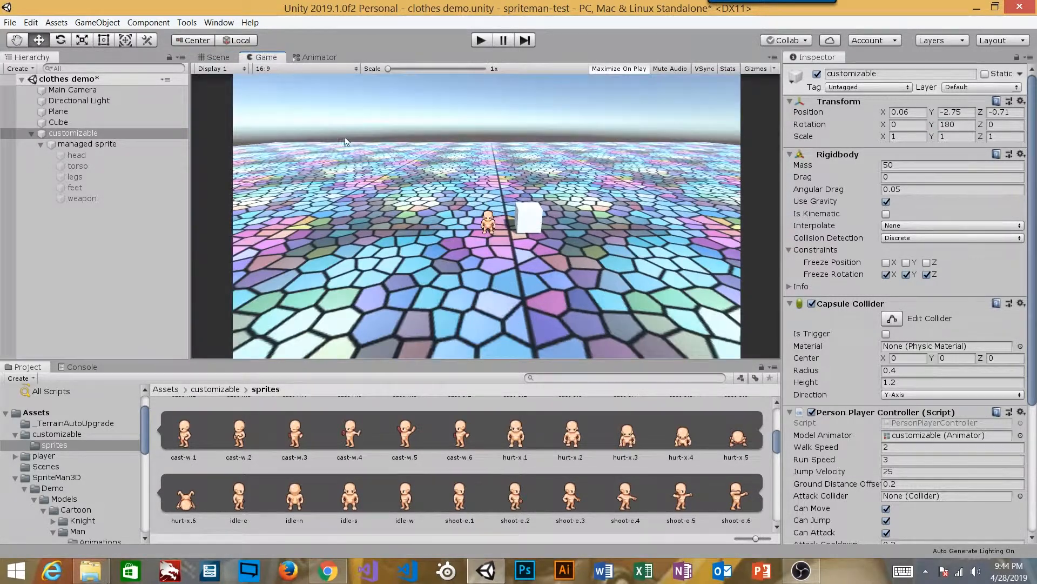
pyautogui.click(481, 41)
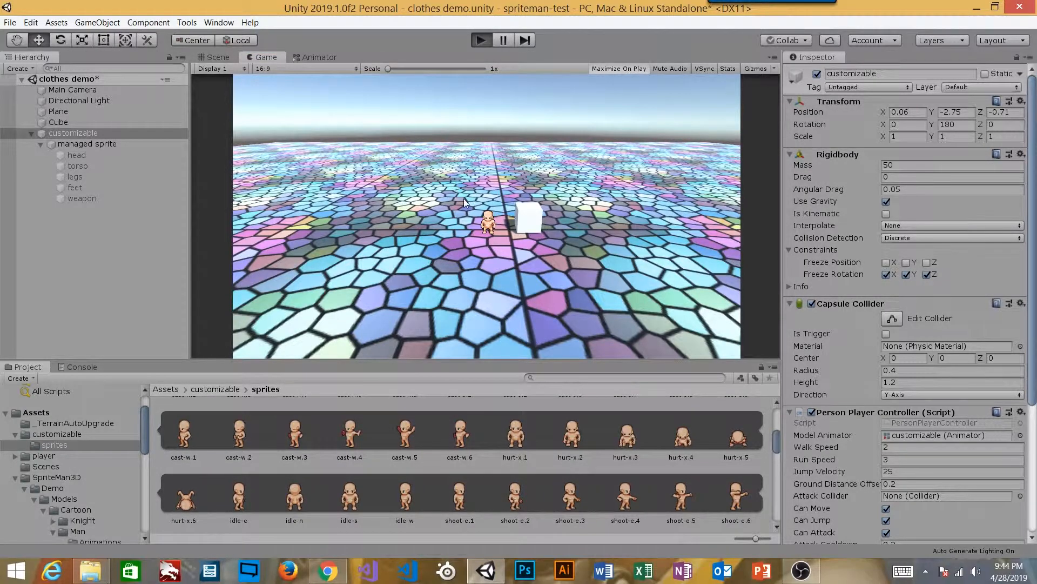
pyautogui.press('d')
pyautogui.press('a')
pyautogui.press('s')
pyautogui.press('a')
pyautogui.press('w')
pyautogui.press('d')
pyautogui.press('s')
pyautogui.press('s')
pyautogui.press('a')
pyautogui.press('s')
pyautogui.press('w')
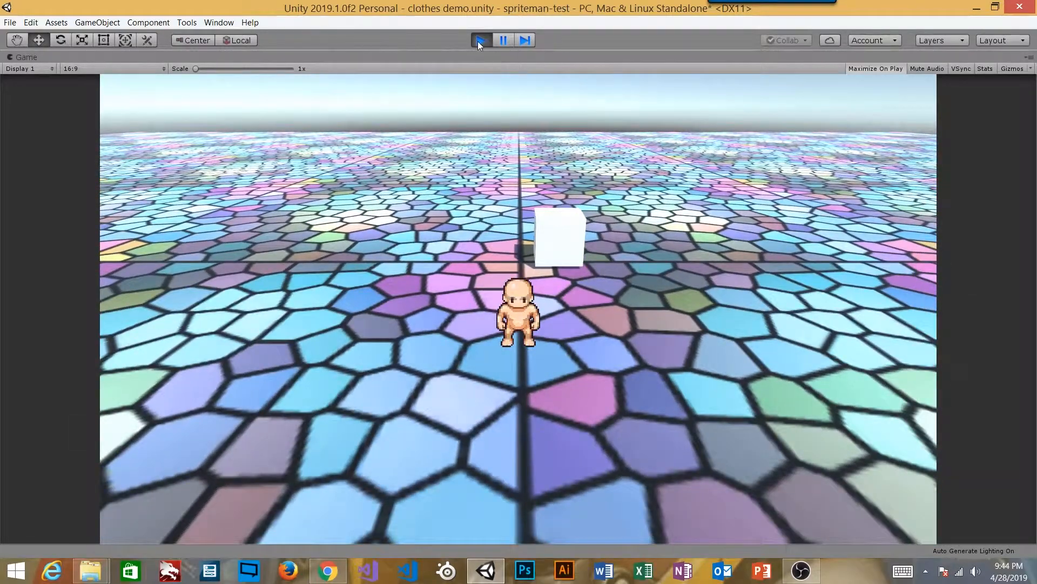
pyautogui.click(480, 40)
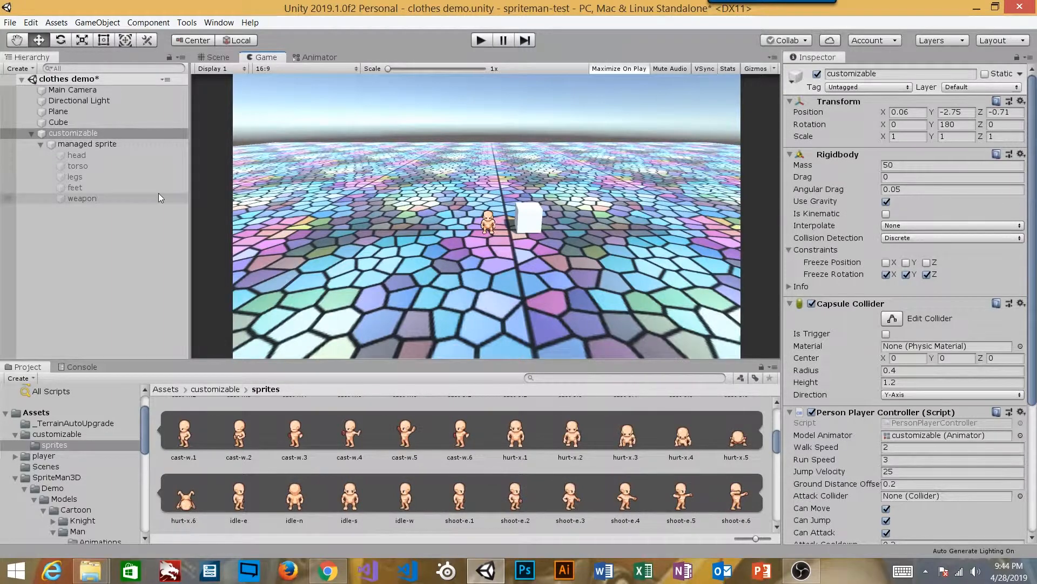
# Select the managed sprite and examine the body's attack, cast, hurt, idle, shoot, thrust and walk frames in the sprites folder.
pyautogui.click(118, 144)
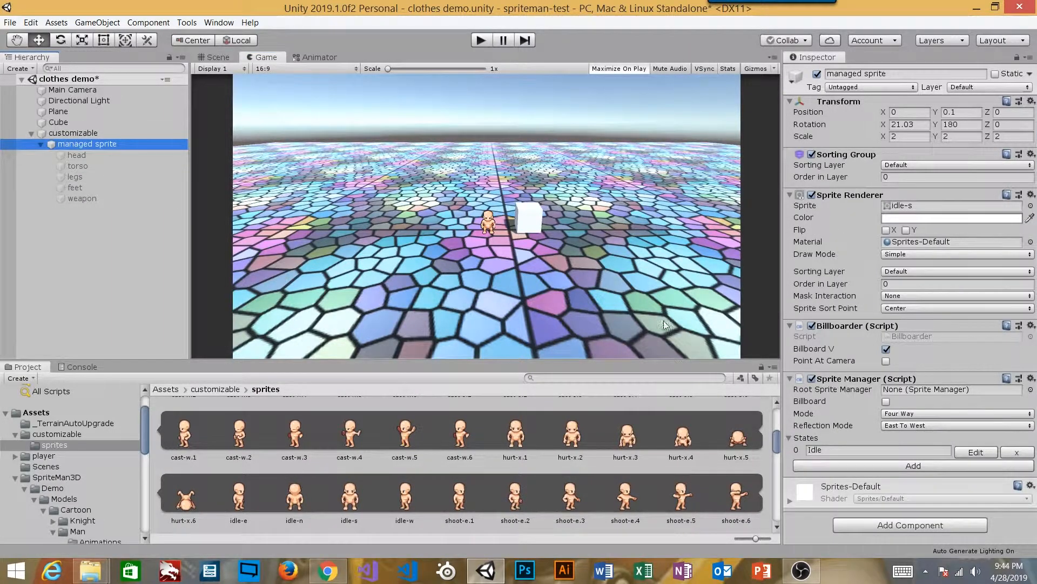
pyautogui.scroll(5, 449, 455)
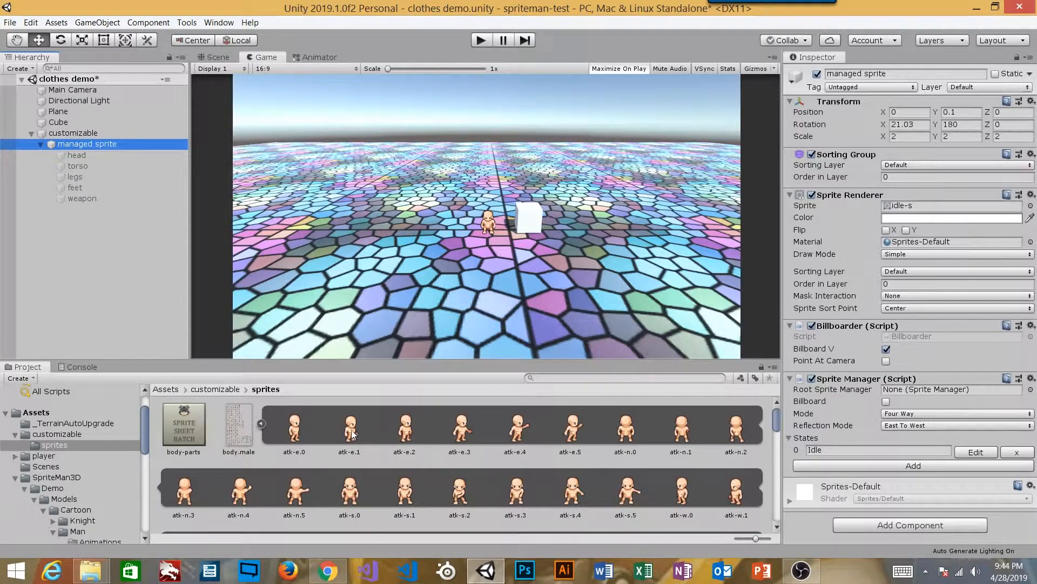
pyautogui.scroll(-2, 366, 452)
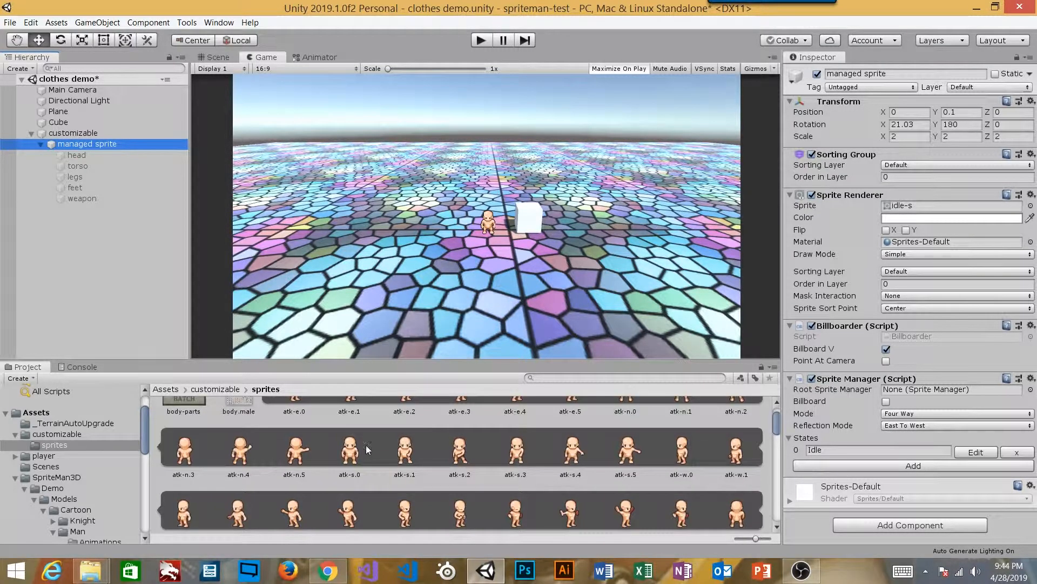
pyautogui.scroll(-2, 467, 437)
pyautogui.scroll(4, 466, 439)
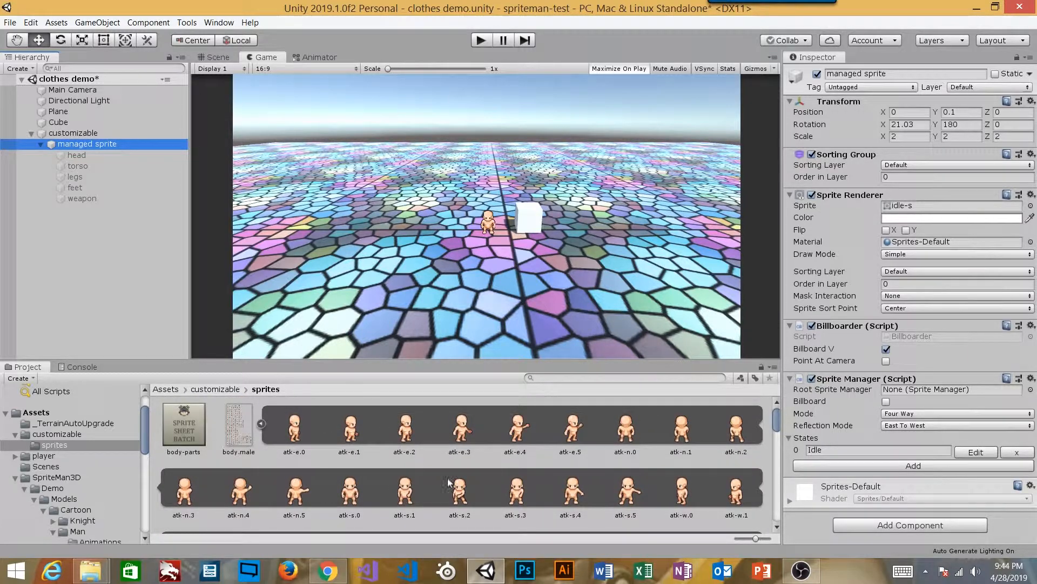
pyautogui.scroll(-4, 460, 480)
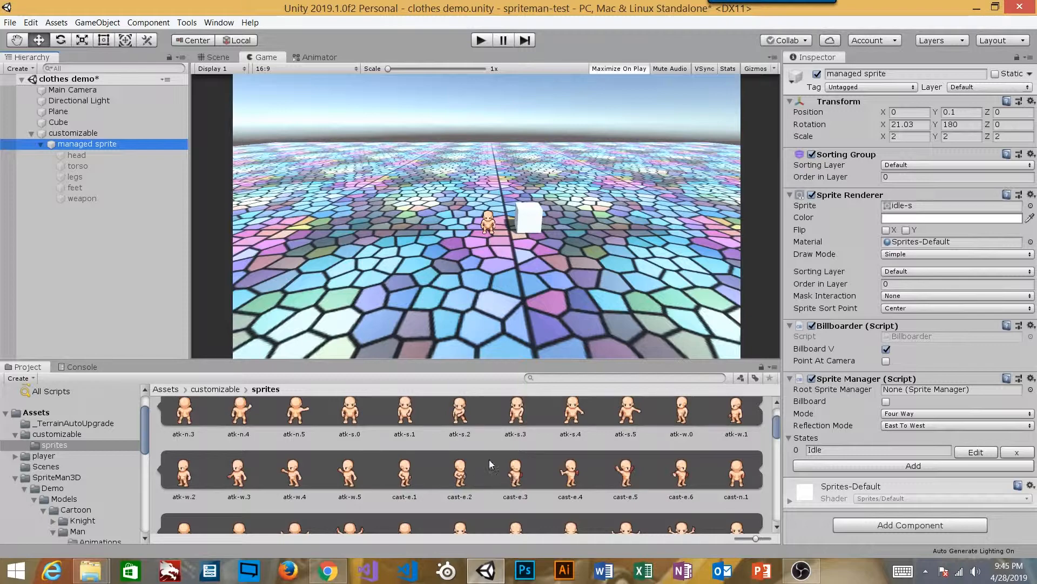
pyautogui.scroll(-6, 486, 459)
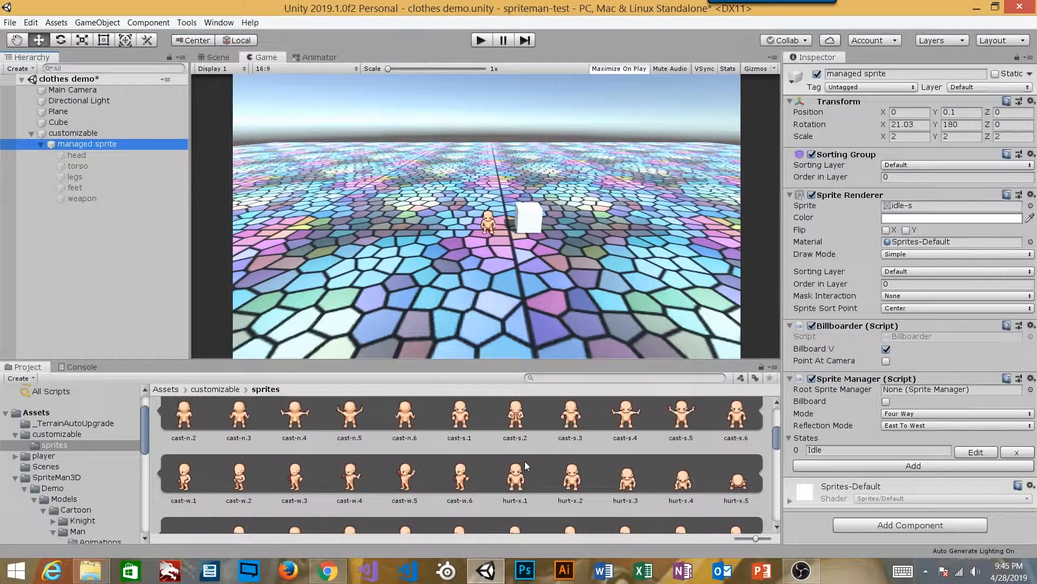
pyautogui.scroll(-2, 524, 461)
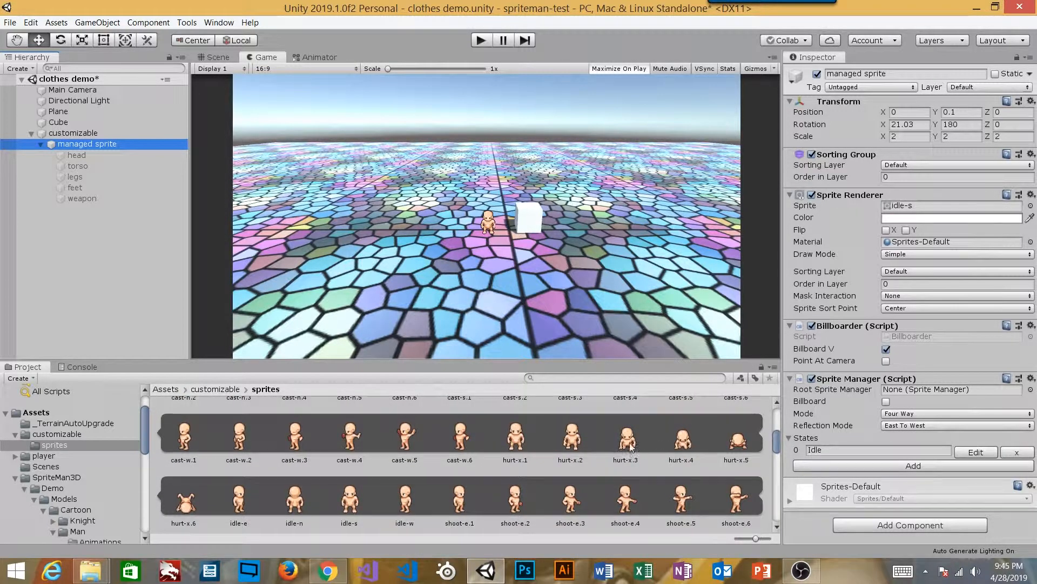
pyautogui.scroll(-2, 522, 448)
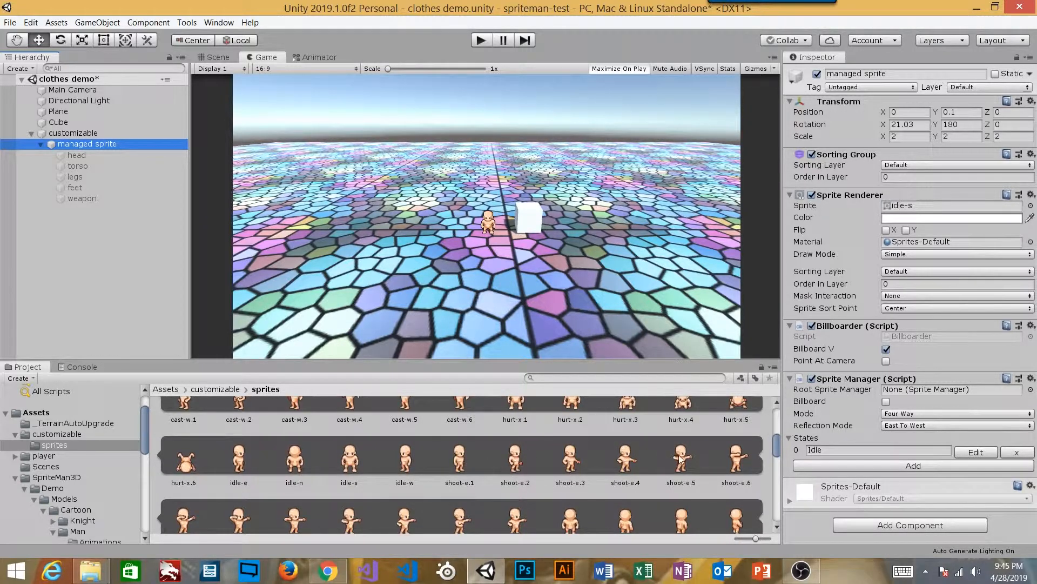
pyautogui.scroll(-2, 676, 460)
pyautogui.scroll(-2, 523, 469)
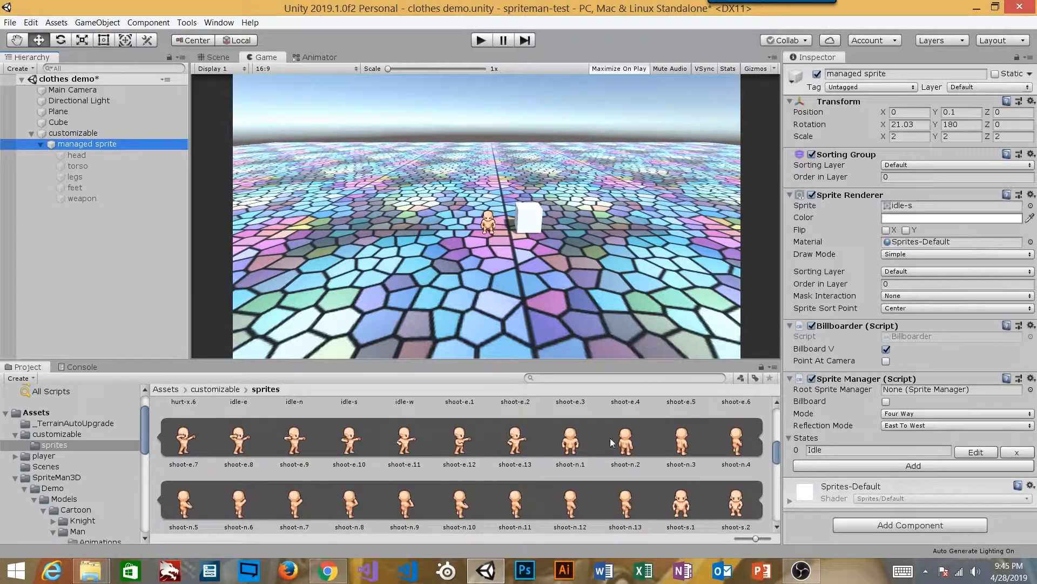
pyautogui.scroll(-2, 638, 472)
pyautogui.scroll(-2, 633, 474)
pyautogui.scroll(-7, 634, 474)
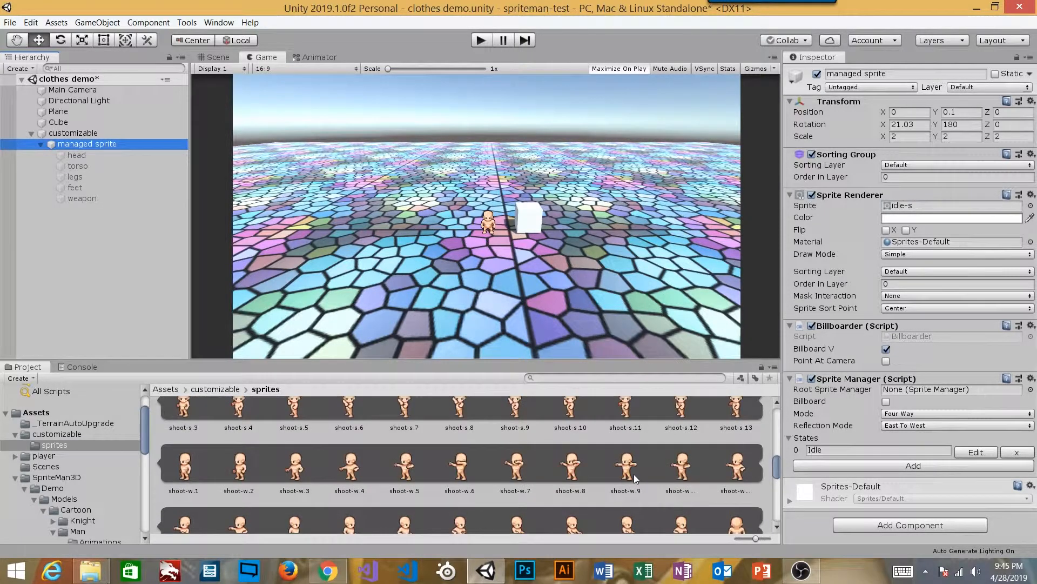
pyautogui.scroll(-4, 605, 472)
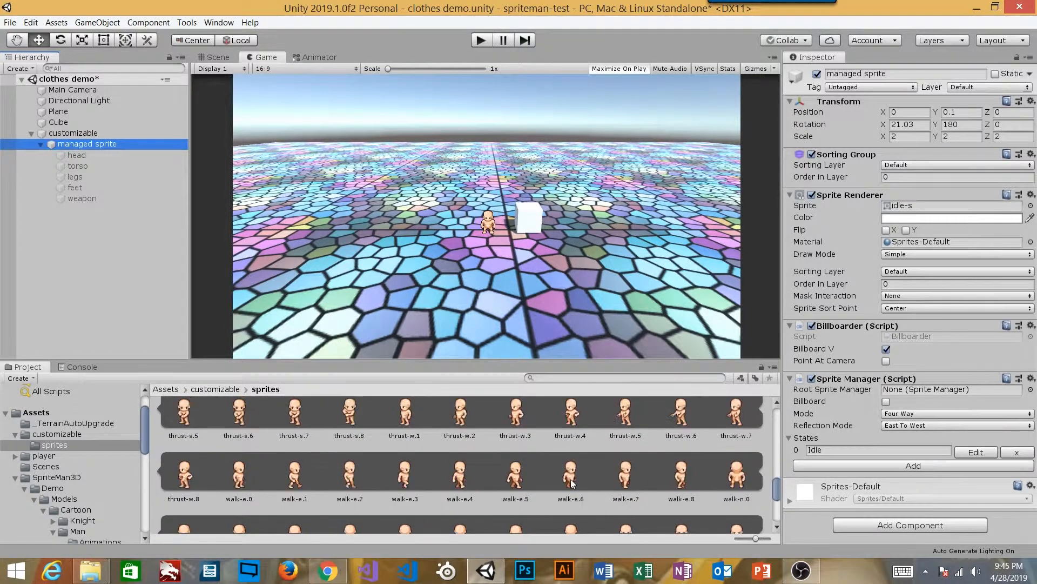
pyautogui.scroll(-1, 572, 459)
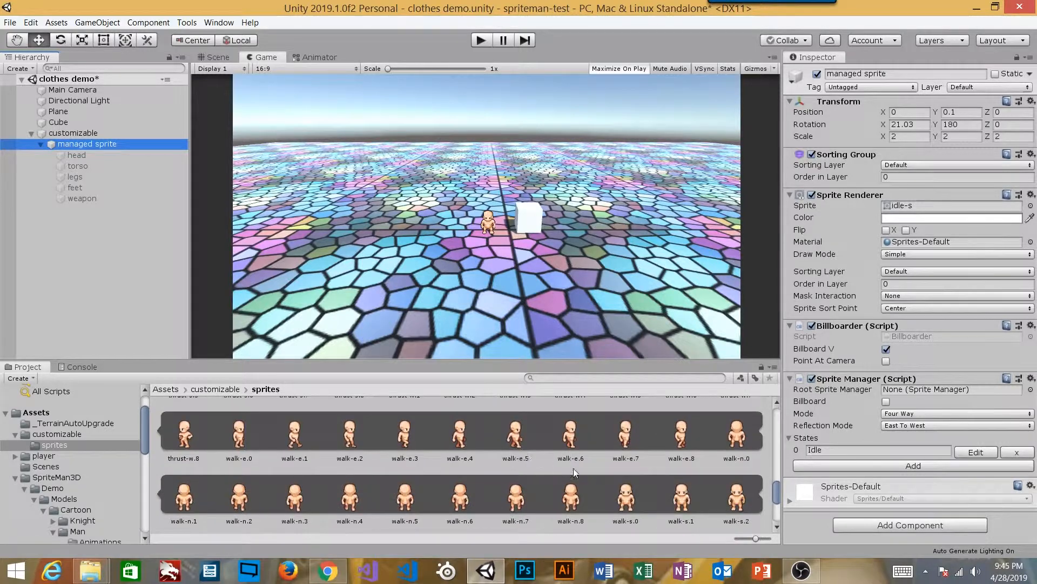
pyautogui.scroll(-10, 573, 468)
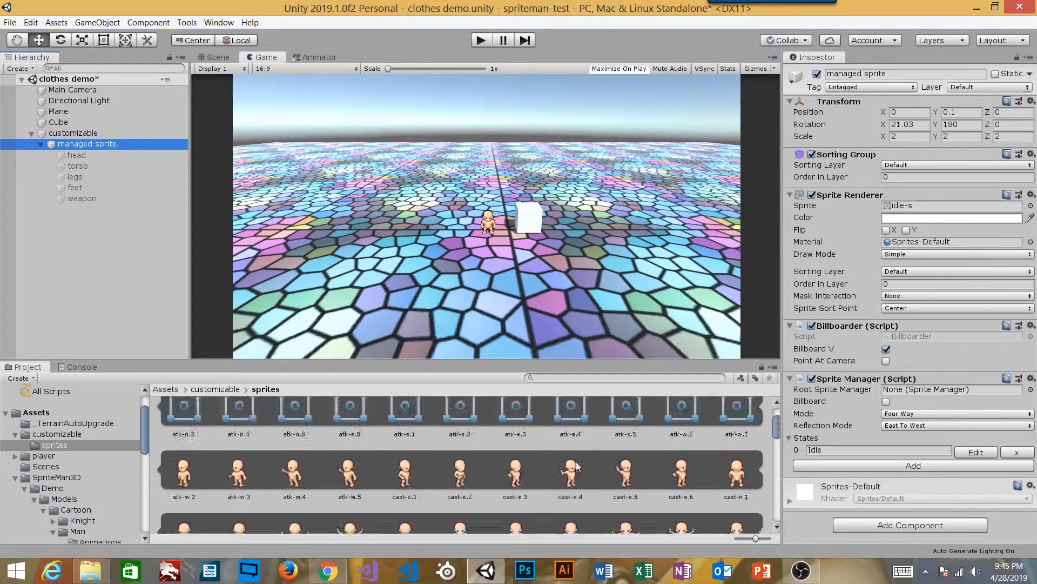
pyautogui.scroll(2, 577, 466)
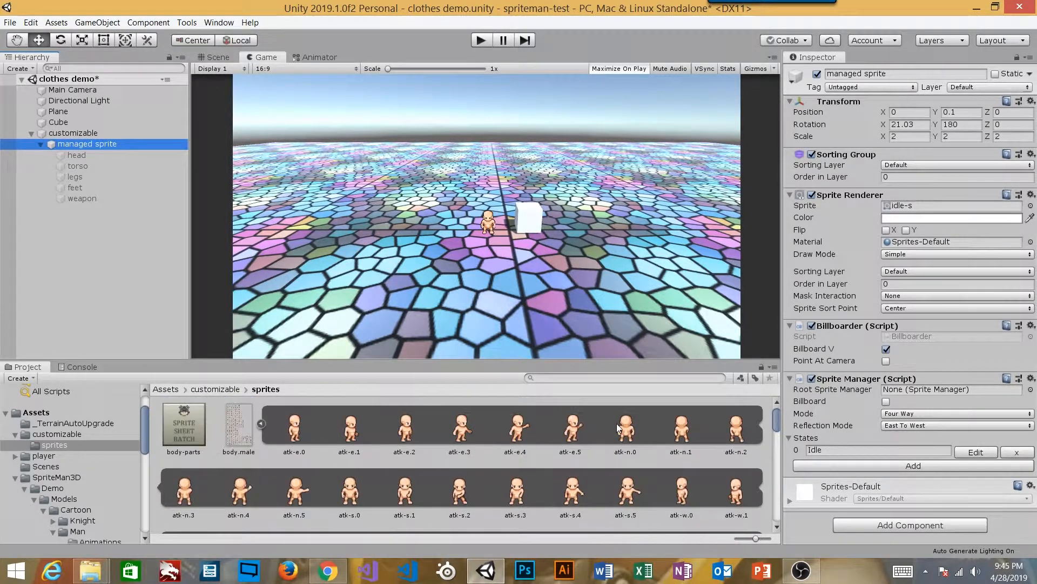
# Add two states named Walk and Attack to the managed sprite's Sprite Manager.
pyautogui.click(940, 465)
pyautogui.click(836, 464)
pyautogui.write('Walk')
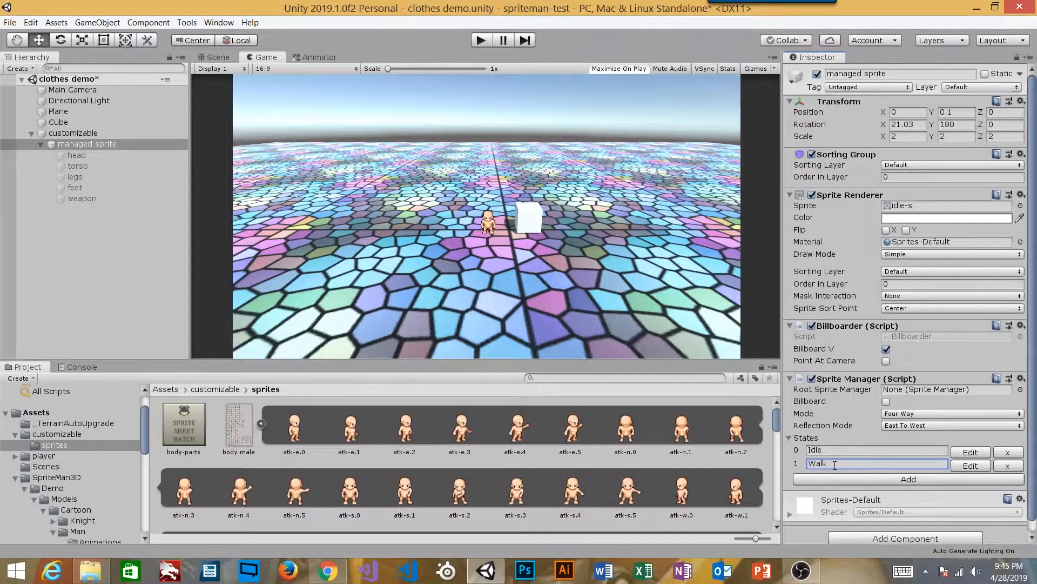
pyautogui.scroll(-5, 549, 466)
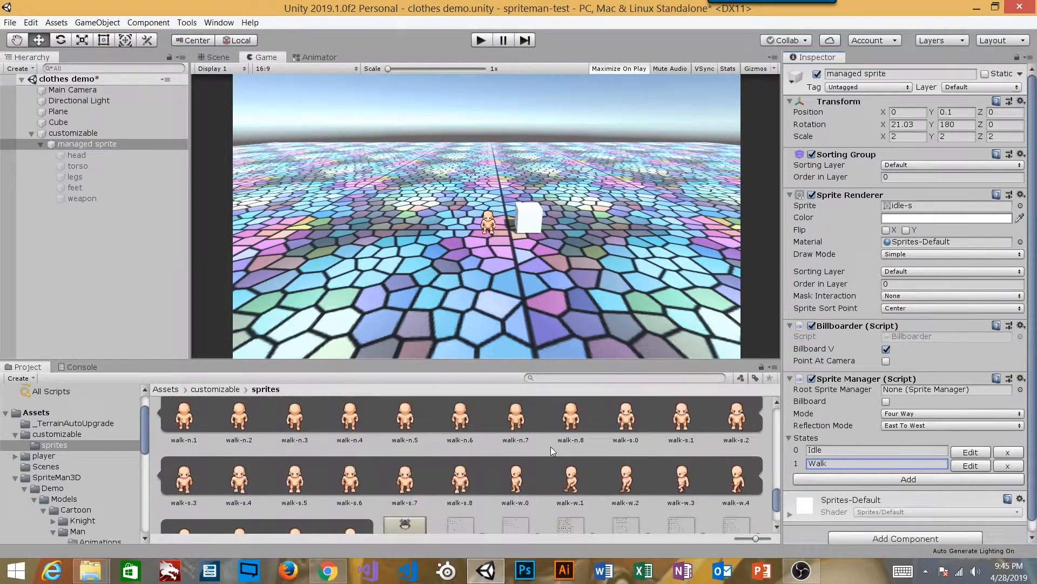
pyautogui.scroll(6, 552, 447)
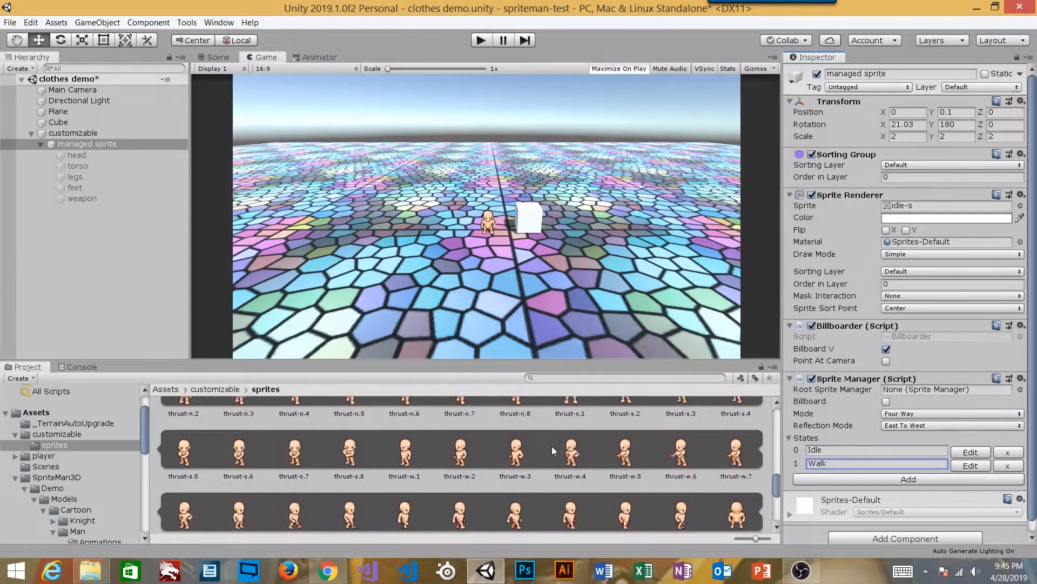
pyautogui.scroll(3, 553, 453)
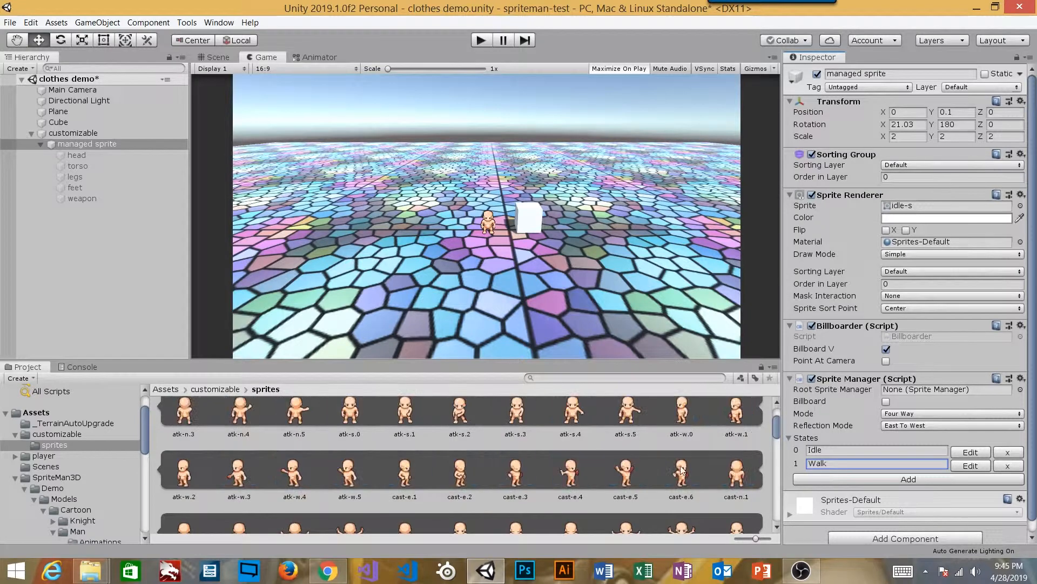
pyautogui.click(842, 479)
pyautogui.click(827, 476)
pyautogui.write('Atta')
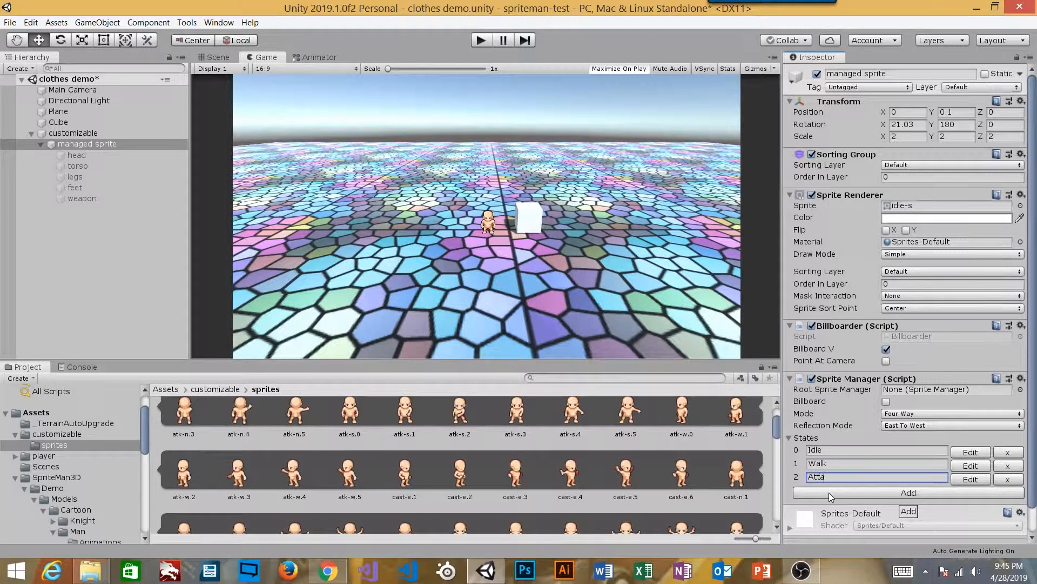
pyautogui.write('ck')
# Add two more Sprite Manager states named Cast and Thrust.
pyautogui.click(831, 493)
pyautogui.click(836, 489)
pyautogui.write('Cast')
pyautogui.click(841, 507)
pyautogui.click(833, 504)
pyautogui.write('Thrust')
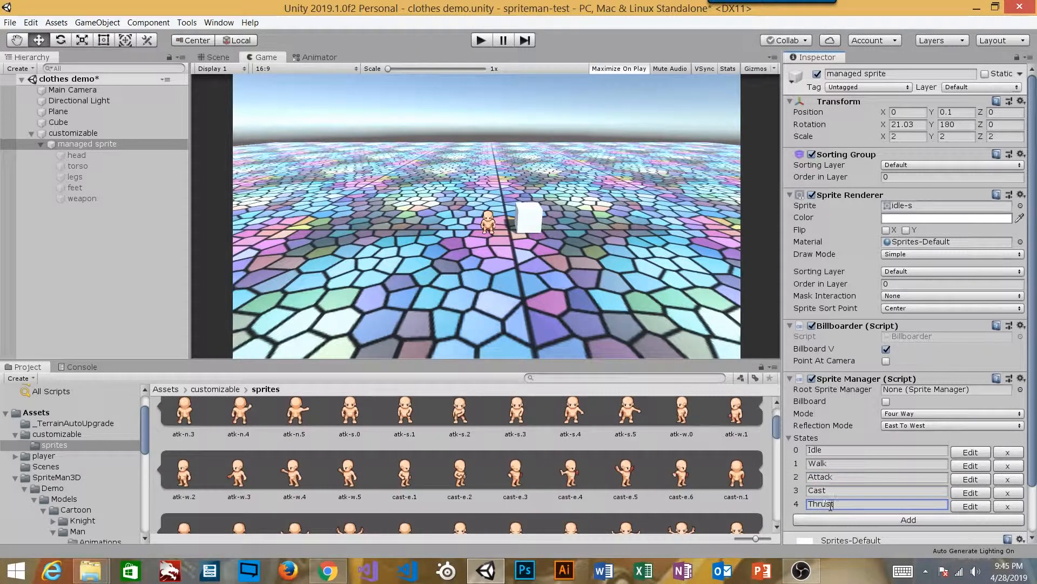
# Add a sixth Sprite Manager state named Hurt after Thrust.
pyautogui.scroll(-3, 896, 433)
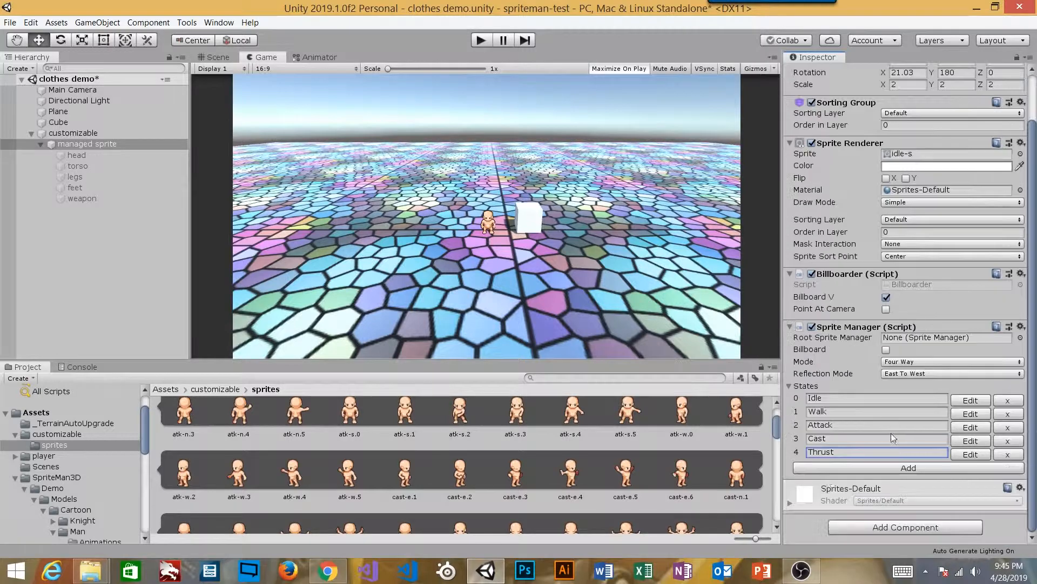
pyautogui.click(840, 469)
pyautogui.click(864, 465)
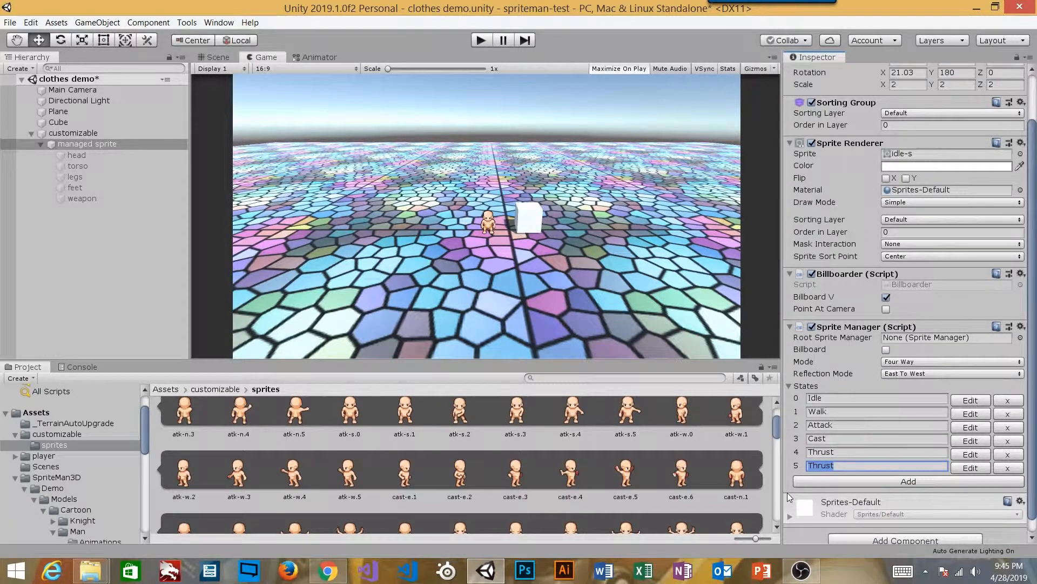
pyautogui.write('Hurt')
pyautogui.click(887, 398)
# Open the body.male sprite sheet in Windows Photo Viewer, examine how many frames each walk direction has, and close it.
pyautogui.scroll(-10, 605, 455)
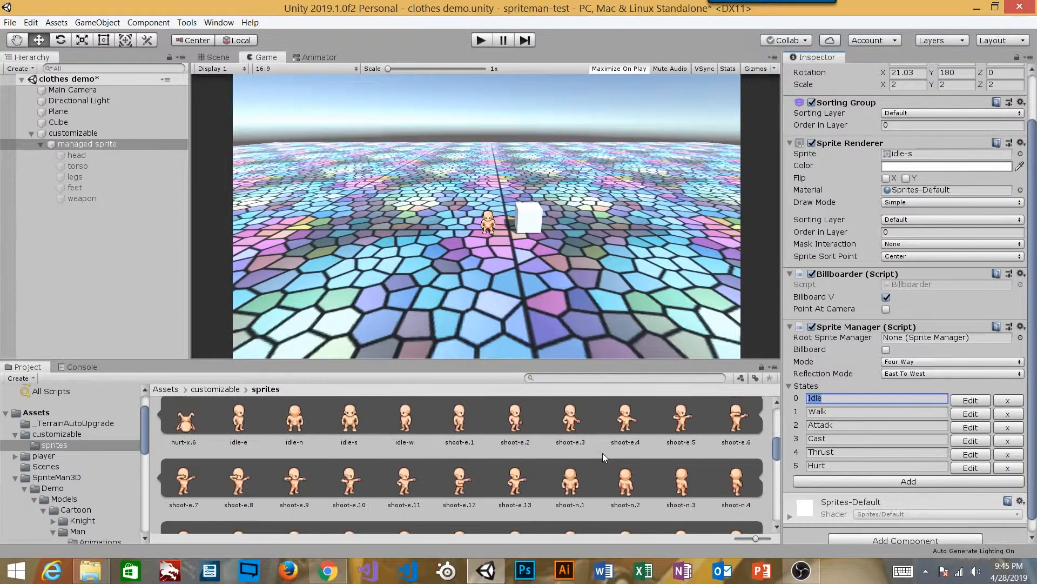
pyautogui.scroll(3, 594, 486)
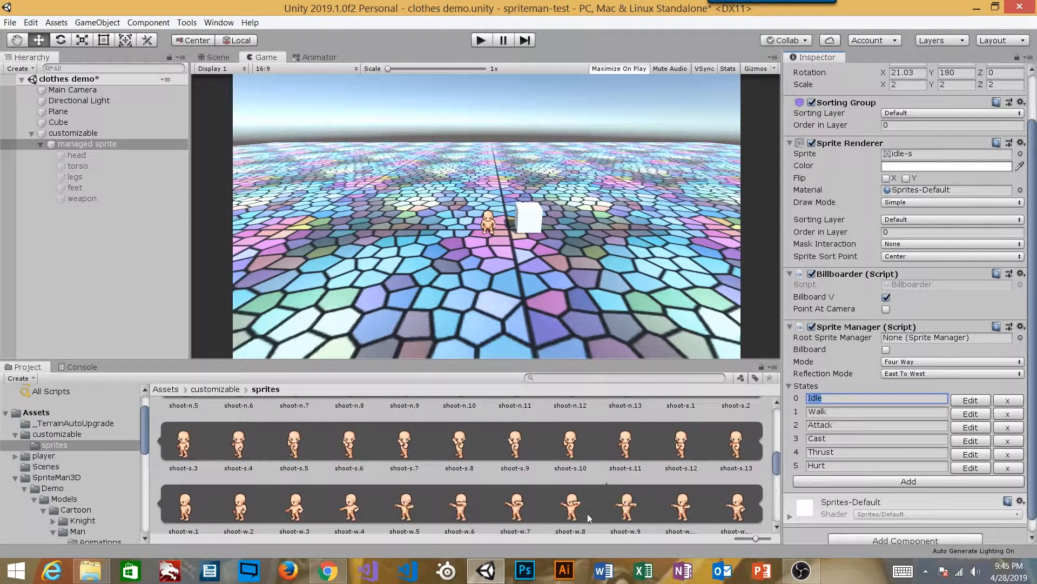
pyautogui.scroll(3, 346, 457)
pyautogui.doubleClick(233, 425)
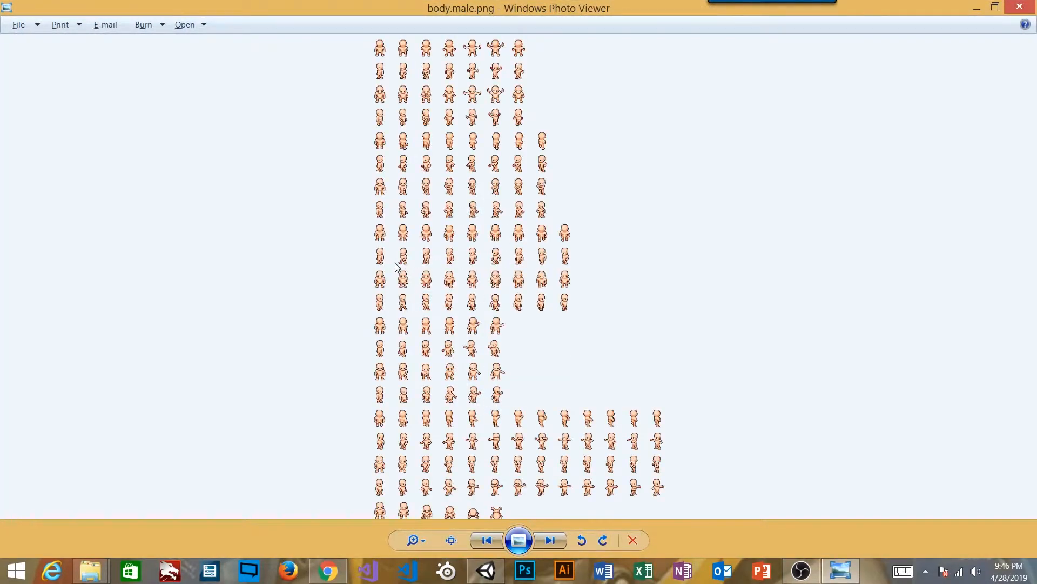
pyautogui.scroll(3, 396, 267)
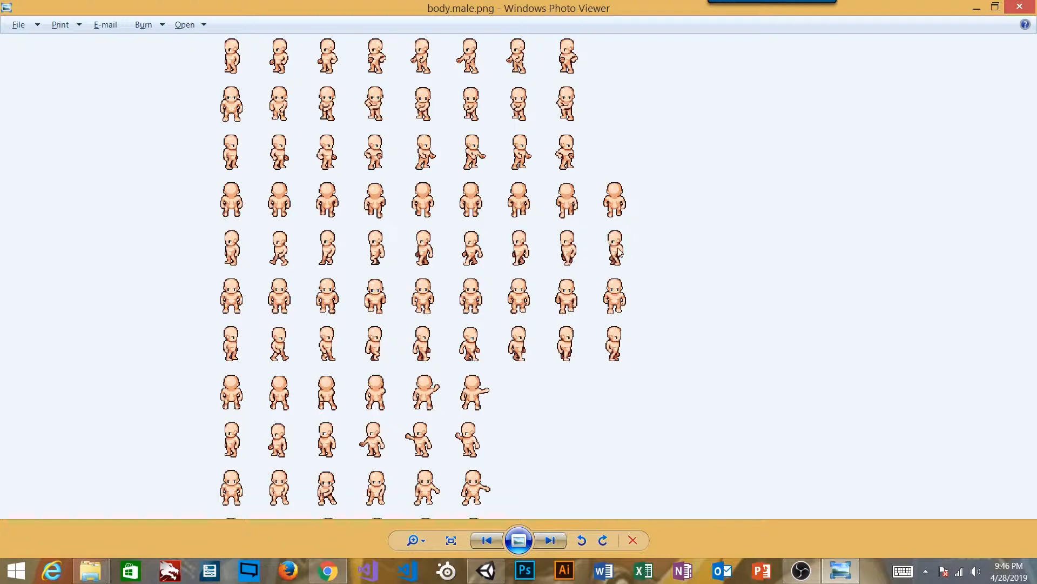
pyautogui.click(1020, 7)
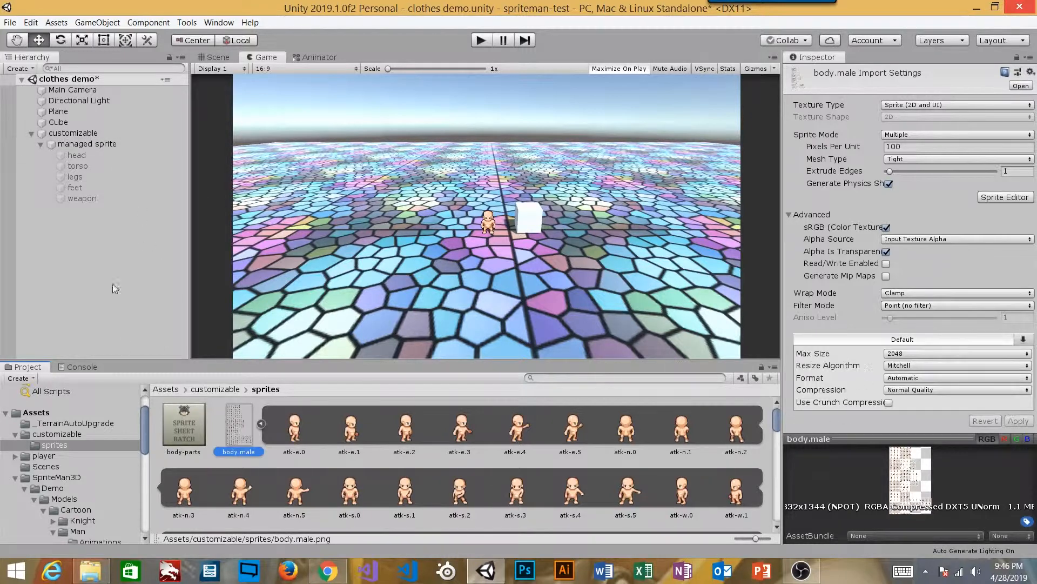
# Open the managed sprite's Walk state in the State Editor and set its frame count to 8.
pyautogui.click(88, 145)
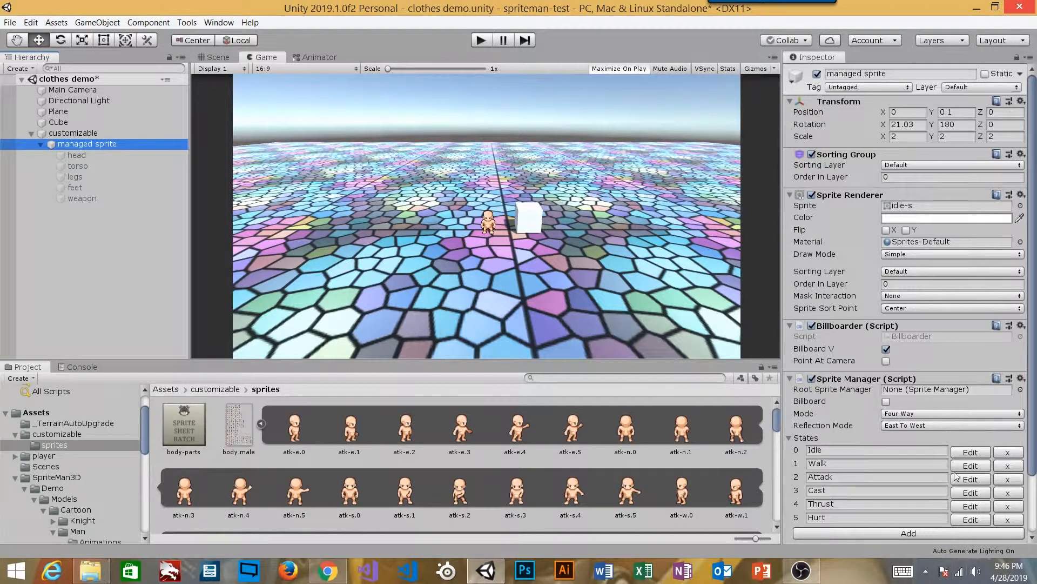
pyautogui.click(971, 466)
pyautogui.click(763, 196)
pyautogui.click(639, 156)
pyautogui.click(646, 170)
pyautogui.click(657, 155)
pyautogui.click(649, 183)
pyautogui.click(742, 197)
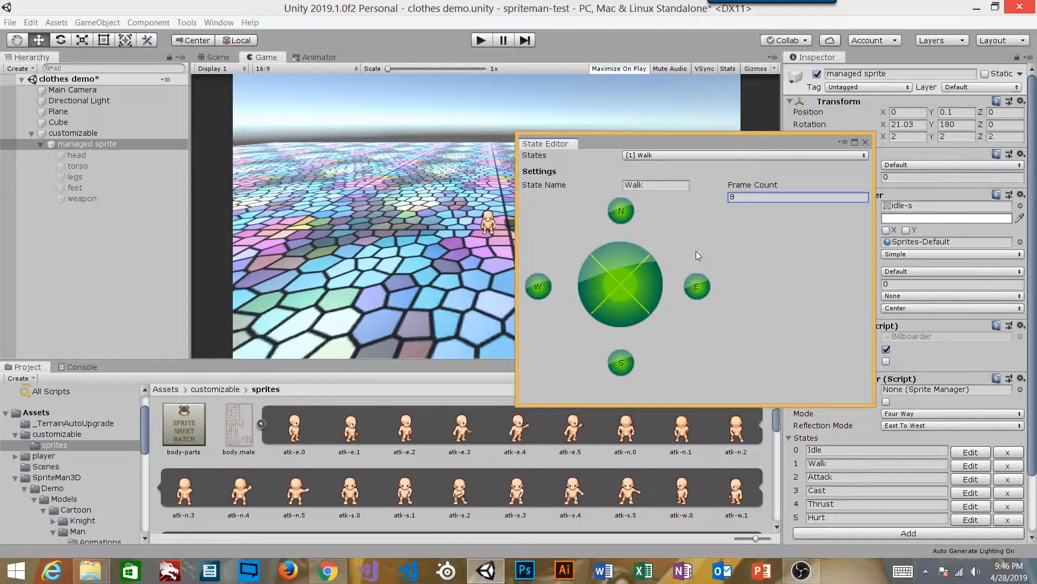
# Assign sprites walk-n.1 through walk-n.8 in order to the Walk state's eight north-direction frames.
pyautogui.click(622, 210)
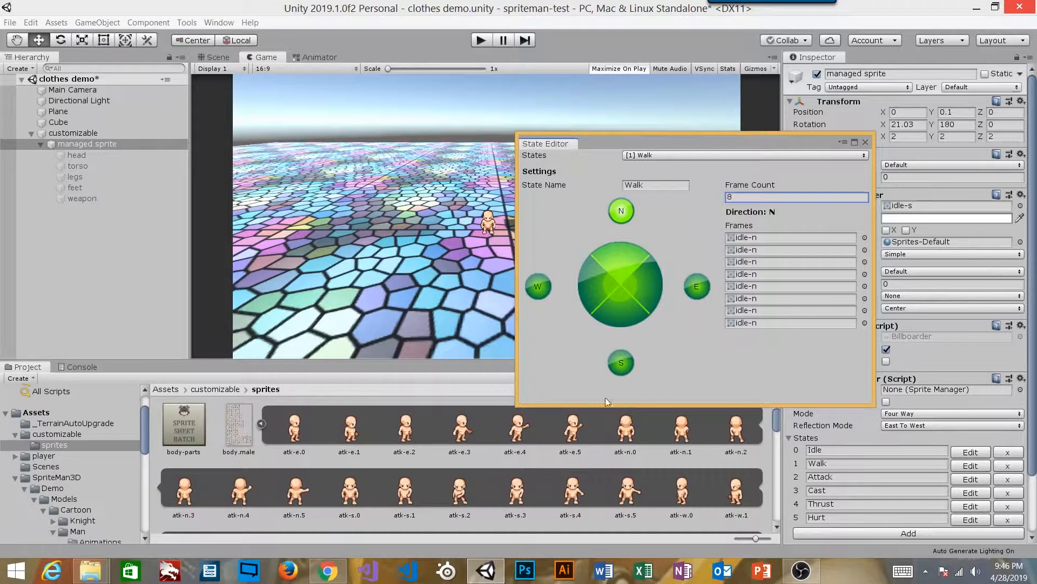
pyautogui.scroll(-10, 482, 449)
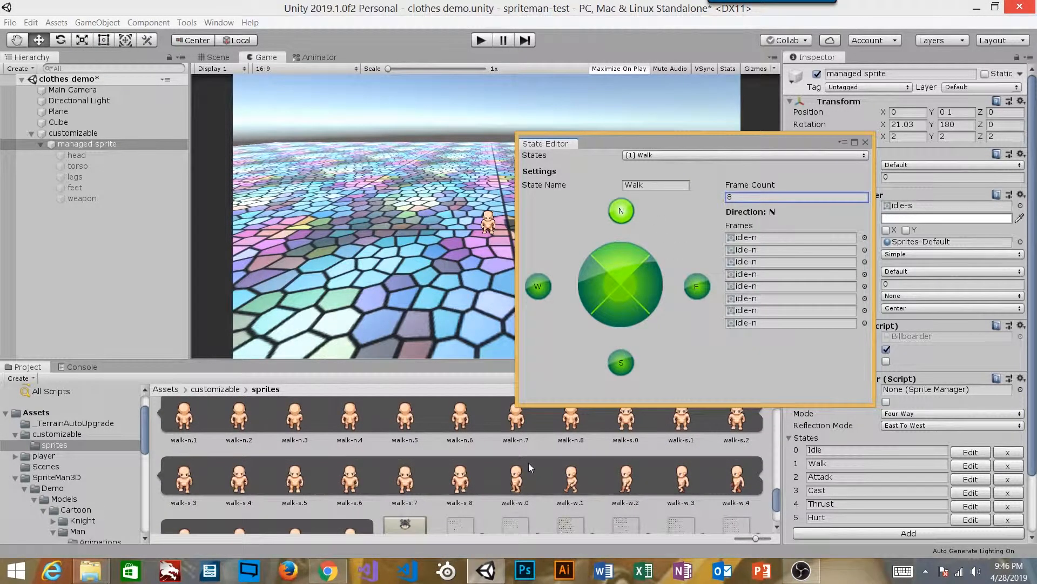
pyautogui.scroll(2, 529, 463)
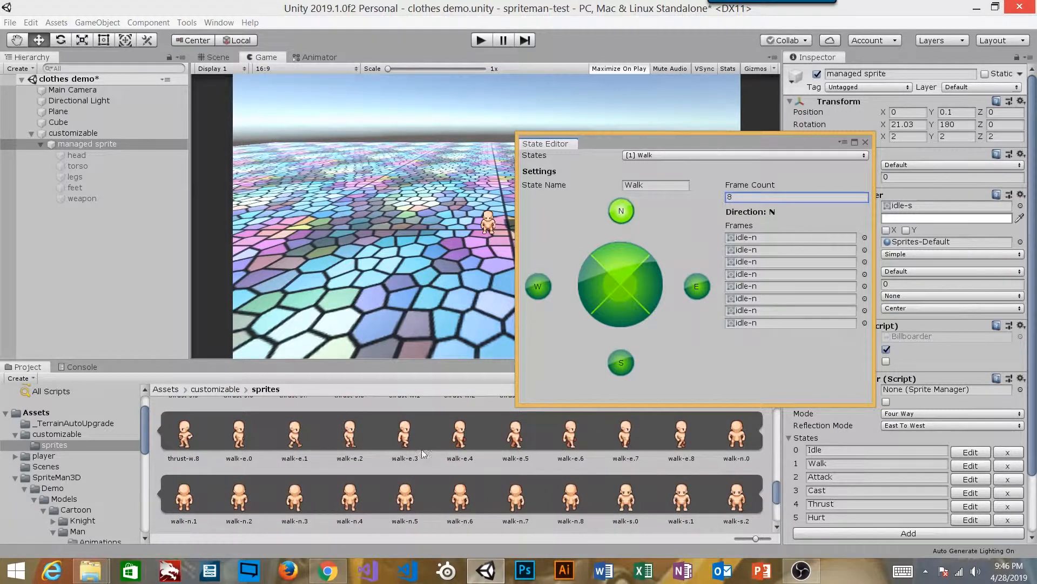
pyautogui.scroll(1, 575, 446)
pyautogui.scroll(-1, 565, 448)
pyautogui.moveTo(187, 502); pyautogui.dragTo(754, 239)
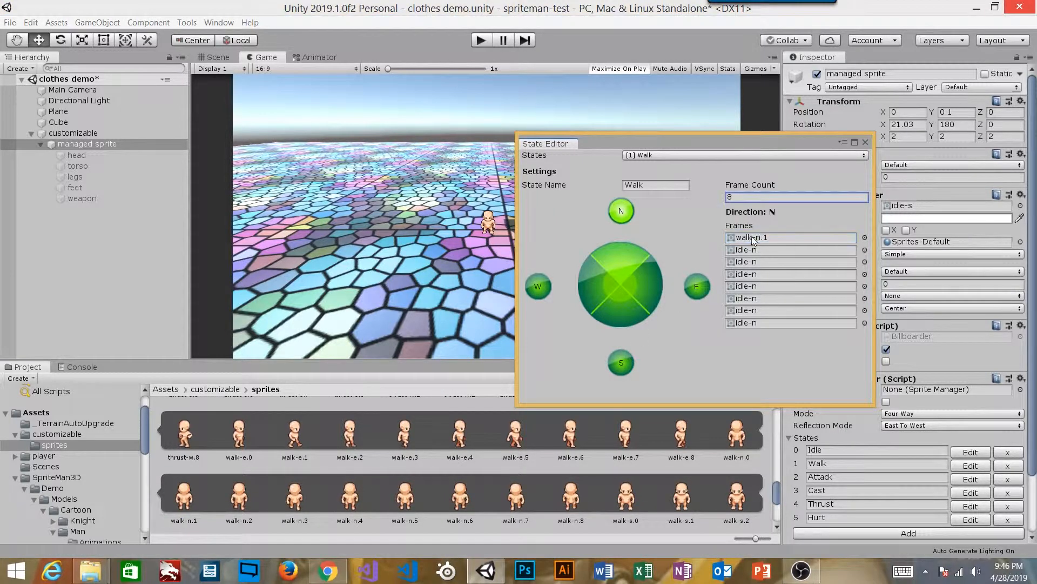
pyautogui.moveTo(238, 503); pyautogui.dragTo(737, 250)
pyautogui.moveTo(302, 497); pyautogui.dragTo(745, 262)
pyautogui.moveTo(358, 497); pyautogui.dragTo(756, 274)
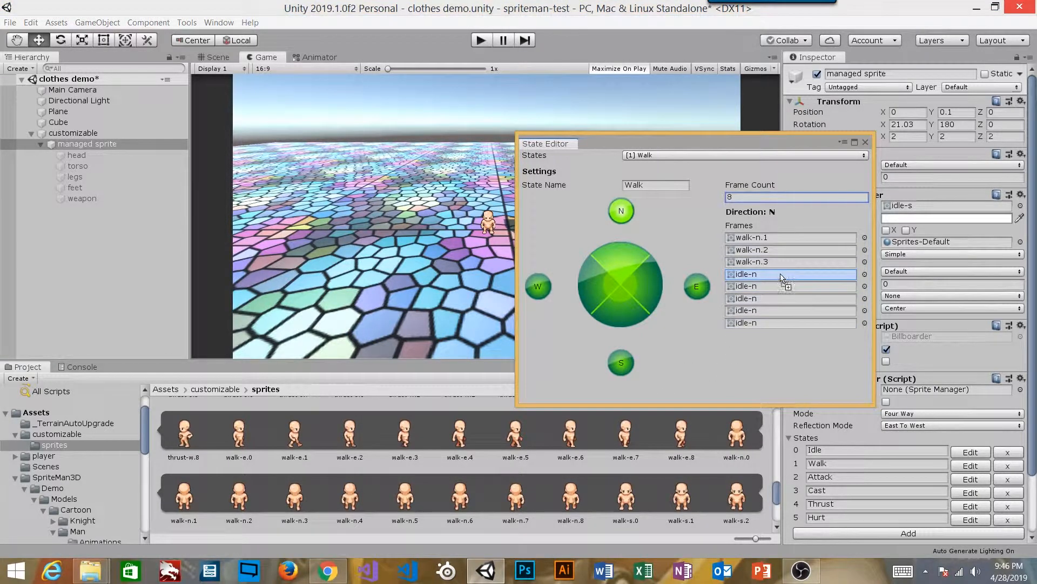
pyautogui.moveTo(405, 495); pyautogui.dragTo(743, 286)
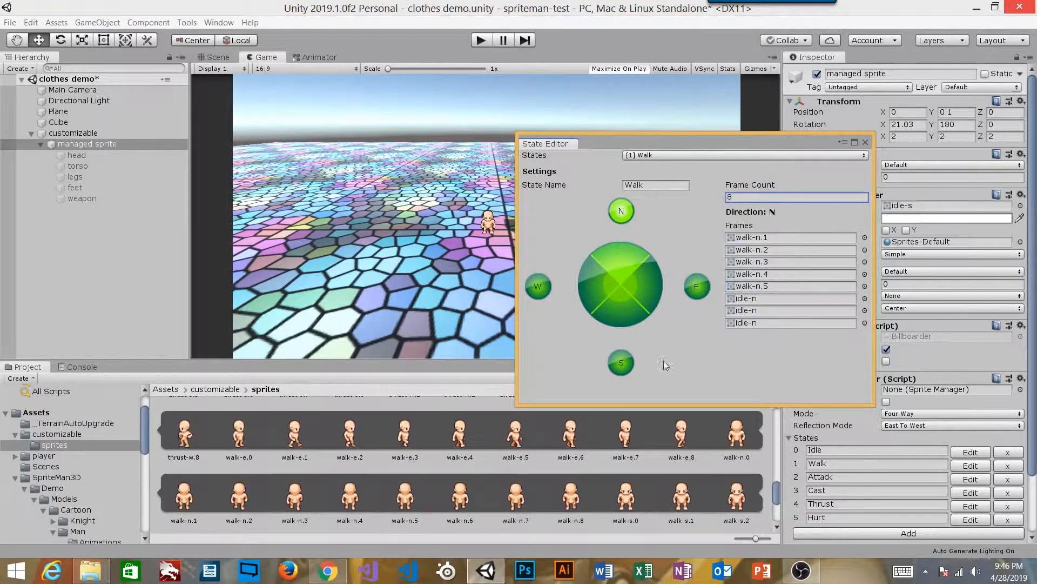
pyautogui.moveTo(703, 346); pyautogui.dragTo(754, 300)
pyautogui.moveTo(536, 494); pyautogui.dragTo(751, 310)
pyautogui.click(577, 498)
pyautogui.moveTo(577, 497); pyautogui.dragTo(757, 323)
# Fill the Walk state's eight east-direction frames with sprites walk-e.1 through walk-e.8 in order.
pyautogui.click(697, 286)
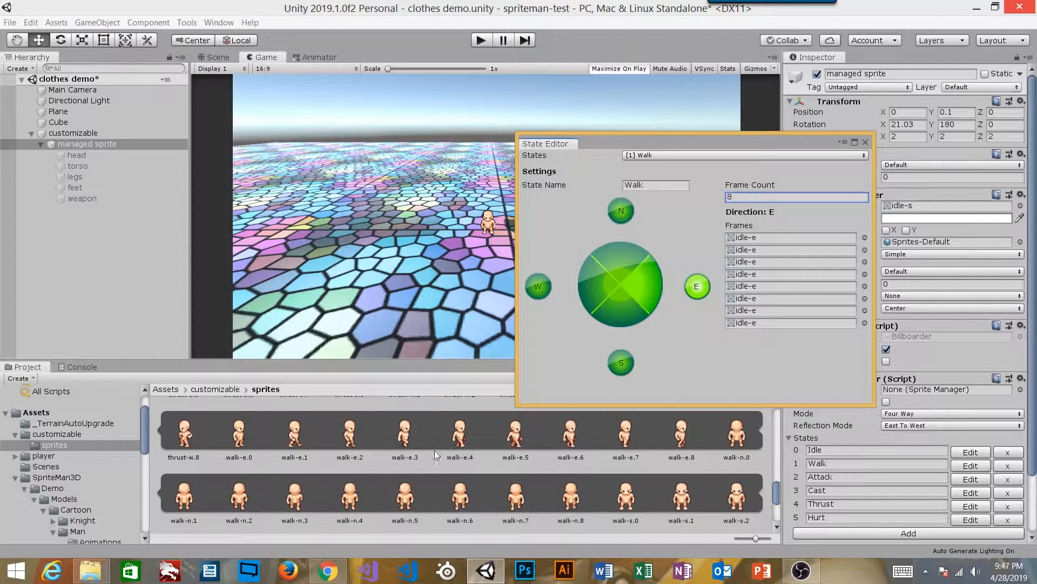
pyautogui.moveTo(293, 440); pyautogui.dragTo(747, 238)
pyautogui.moveTo(351, 435); pyautogui.dragTo(756, 250)
pyautogui.moveTo(406, 436); pyautogui.dragTo(773, 262)
pyautogui.moveTo(455, 447); pyautogui.dragTo(761, 274)
pyautogui.moveTo(515, 457); pyautogui.dragTo(757, 297)
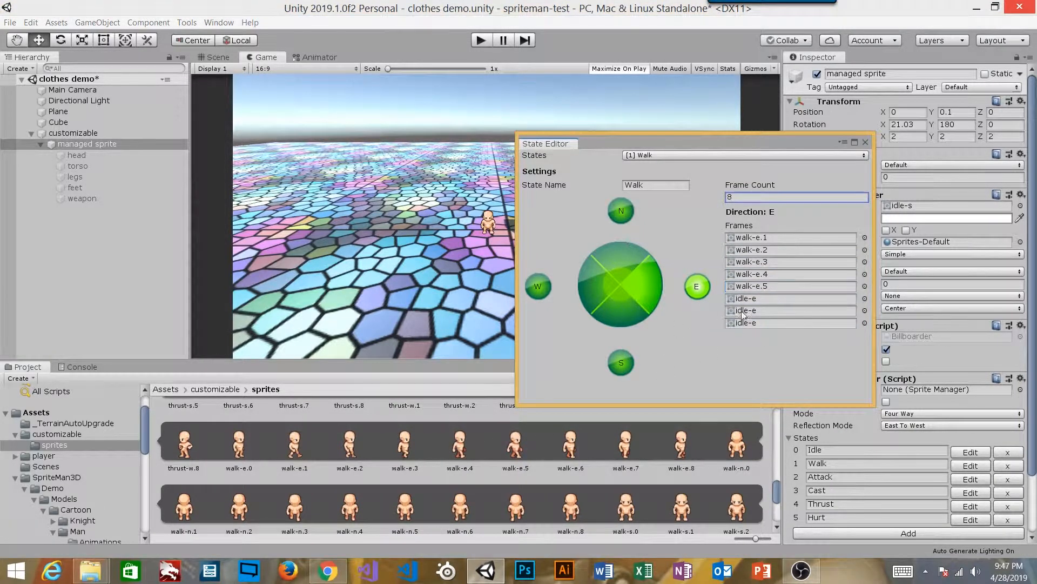
pyautogui.moveTo(578, 448); pyautogui.dragTo(767, 299)
pyautogui.moveTo(730, 328); pyautogui.dragTo(768, 310)
pyautogui.moveTo(682, 443); pyautogui.dragTo(757, 323)
# Set the Walk state's eight south-direction frames to sprites walk-s.1 through walk-s.8 in order.
pyautogui.click(615, 370)
pyautogui.scroll(-3, 628, 460)
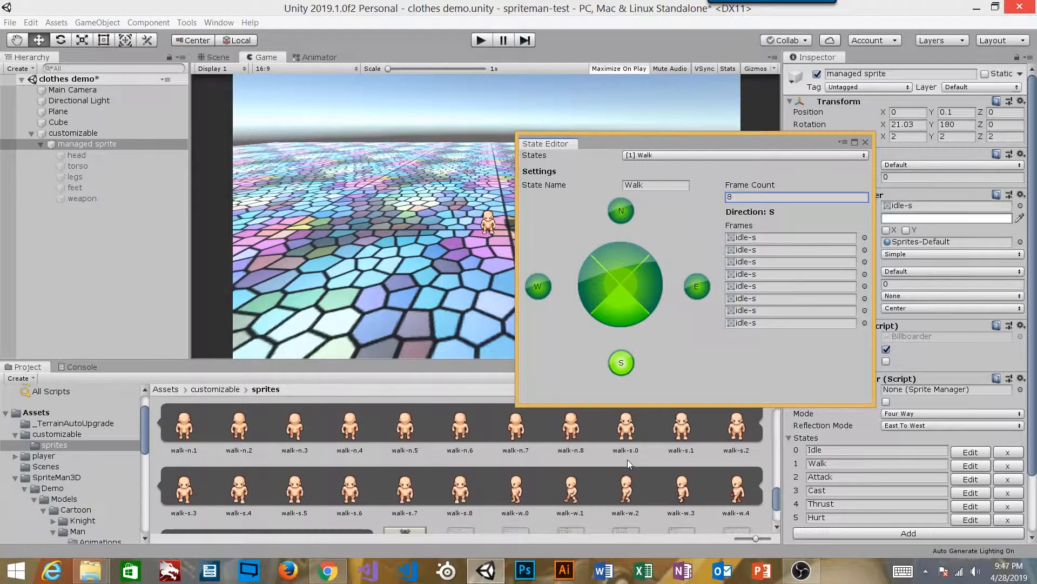
pyautogui.moveTo(681, 431); pyautogui.dragTo(762, 239)
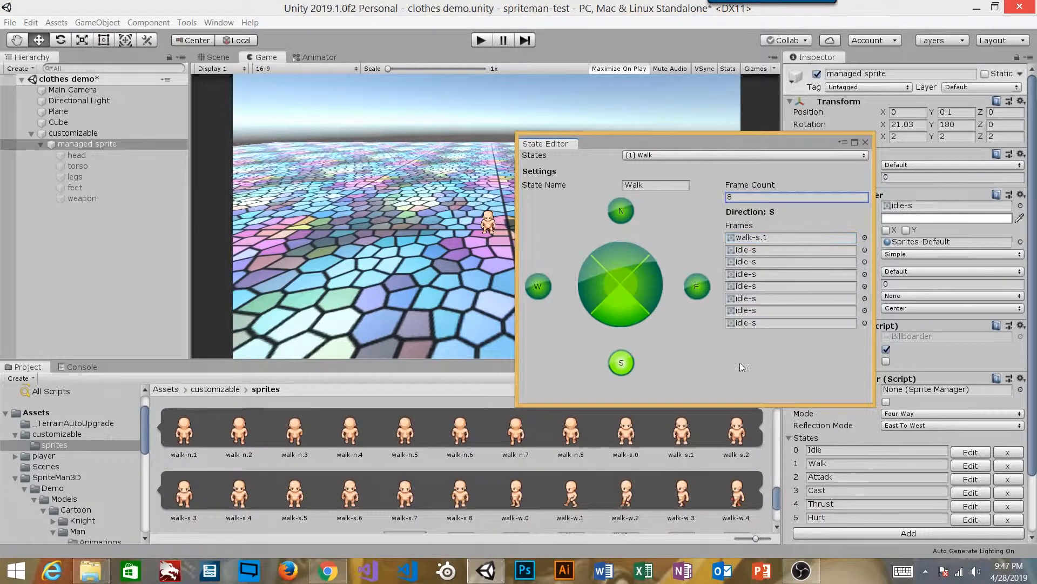
pyautogui.moveTo(733, 436); pyautogui.dragTo(754, 249)
pyautogui.moveTo(196, 497); pyautogui.dragTo(745, 262)
pyautogui.moveTo(636, 341); pyautogui.dragTo(746, 274)
pyautogui.moveTo(295, 492); pyautogui.dragTo(746, 290)
pyautogui.moveTo(350, 482); pyautogui.dragTo(746, 298)
pyautogui.moveTo(389, 481); pyautogui.dragTo(756, 311)
pyautogui.moveTo(458, 491); pyautogui.dragTo(751, 323)
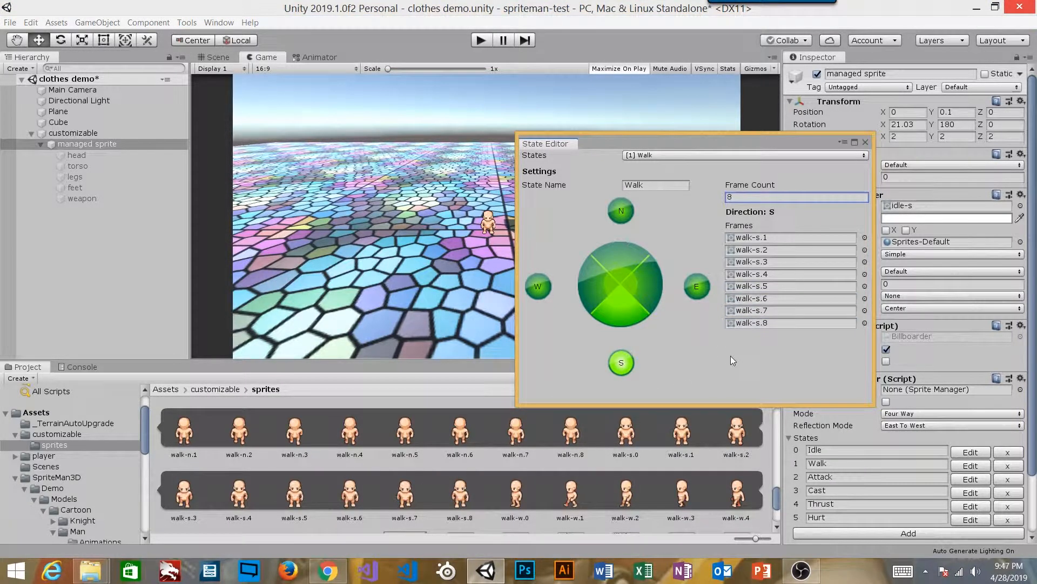
# Review the Walk state's frame lists for the west, north, east and south directions.
pyautogui.click(562, 291)
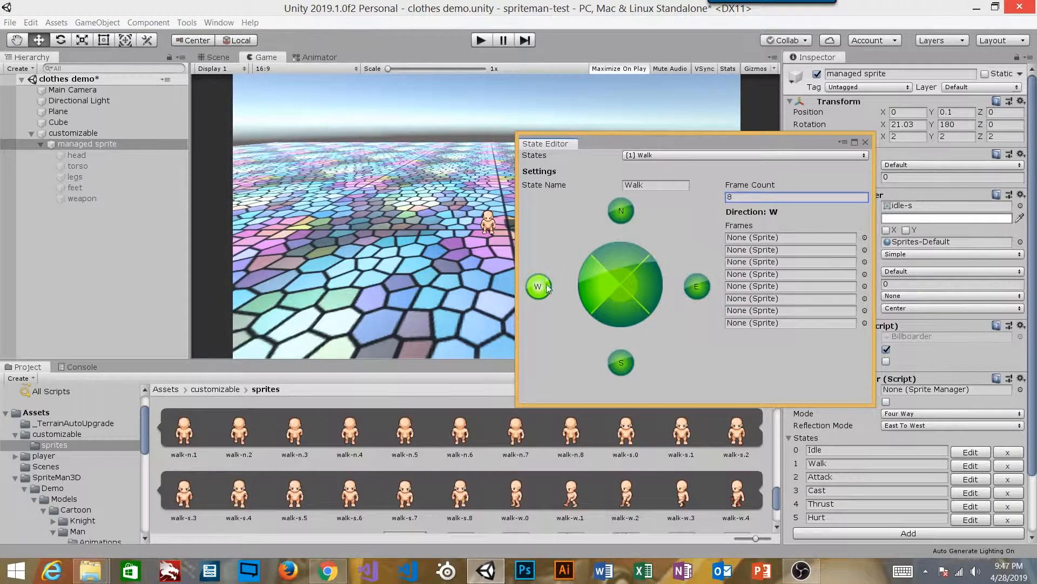
pyautogui.click(624, 205)
pyautogui.click(694, 288)
pyautogui.click(616, 369)
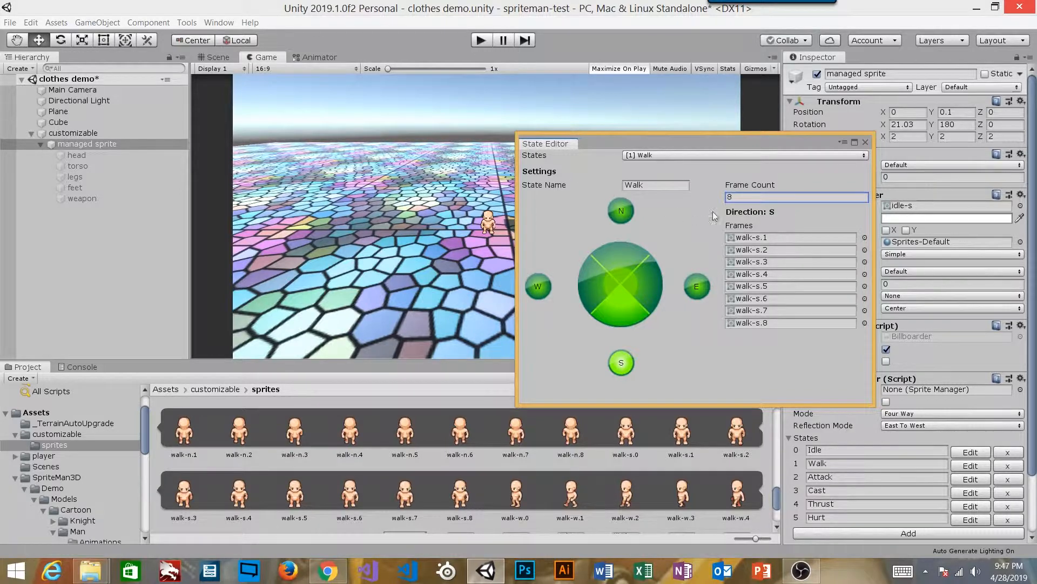
# Show the character up close in the Scene view and close the State Editor.
pyautogui.moveTo(789, 140); pyautogui.dragTo(335, 223)
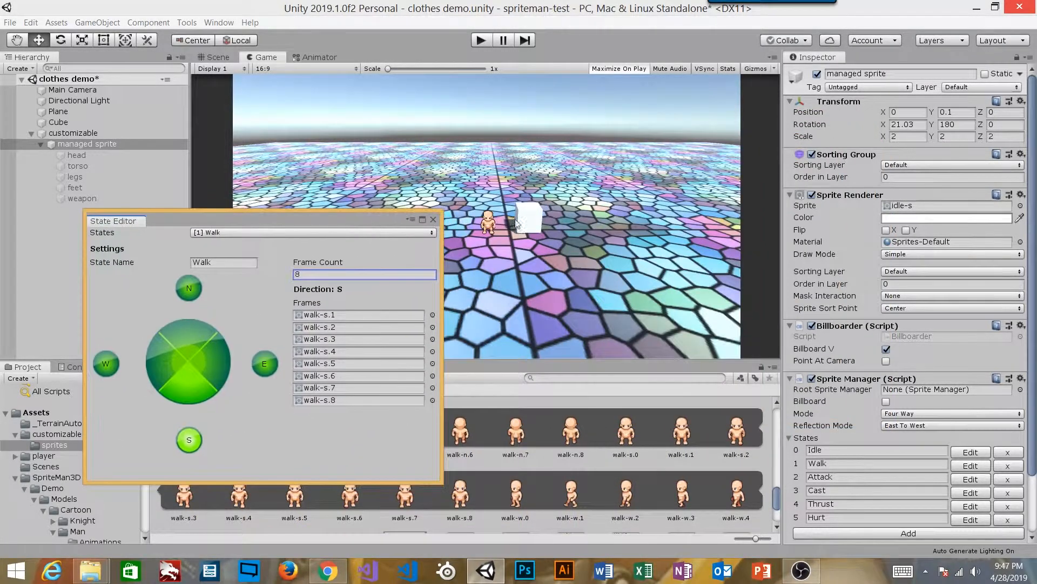
pyautogui.scroll(2, 477, 210)
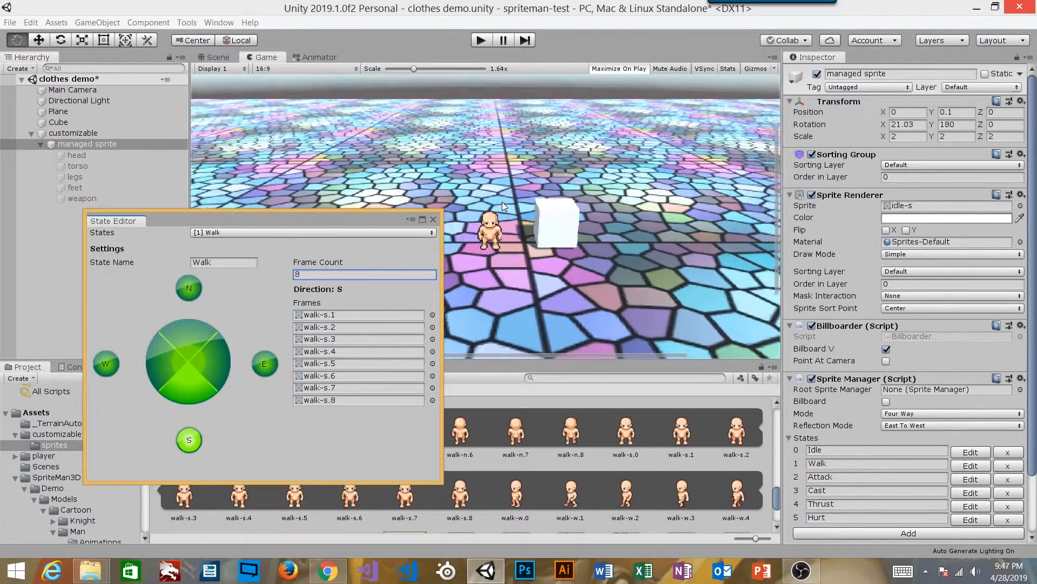
pyautogui.scroll(-2, 505, 172)
pyautogui.click(216, 56)
pyautogui.keyDown('alt'); pyautogui.moveTo(529, 210); pyautogui.dragTo(501, 178); pyautogui.keyUp('alt')
pyautogui.scroll(4, 500, 178)
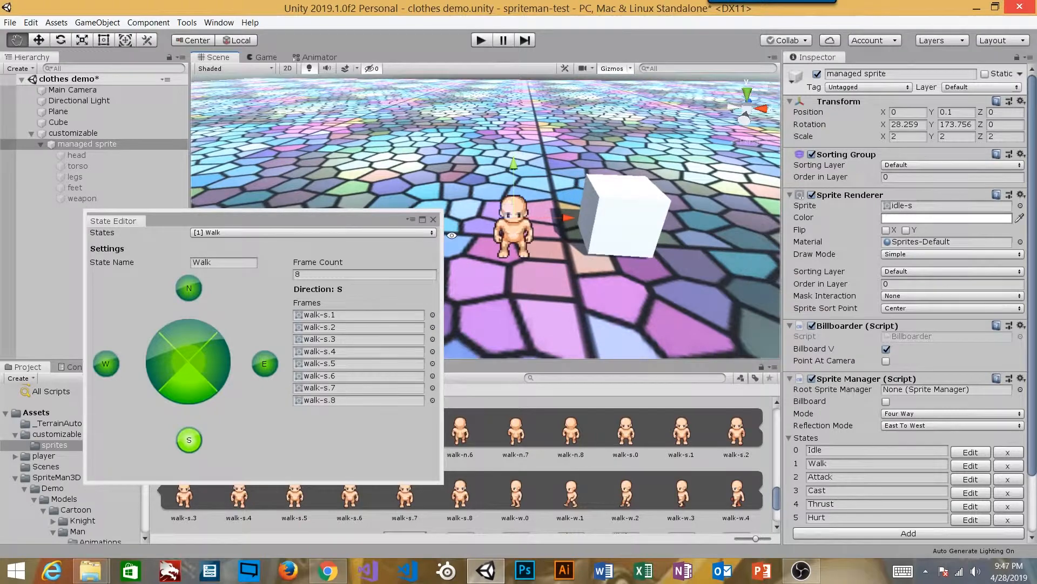
pyautogui.moveTo(372, 218); pyautogui.dragTo(344, 224)
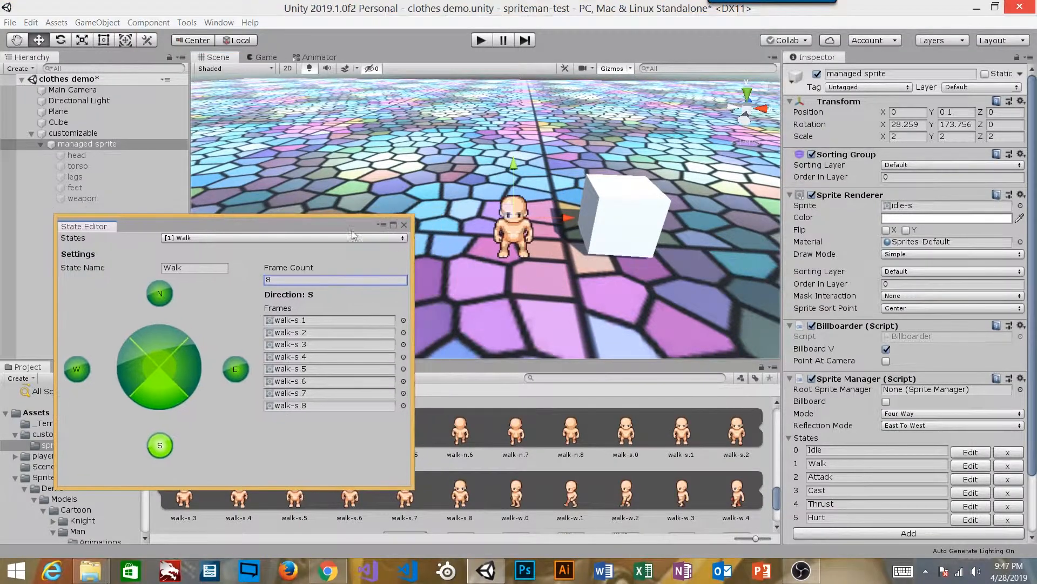
pyautogui.click(404, 224)
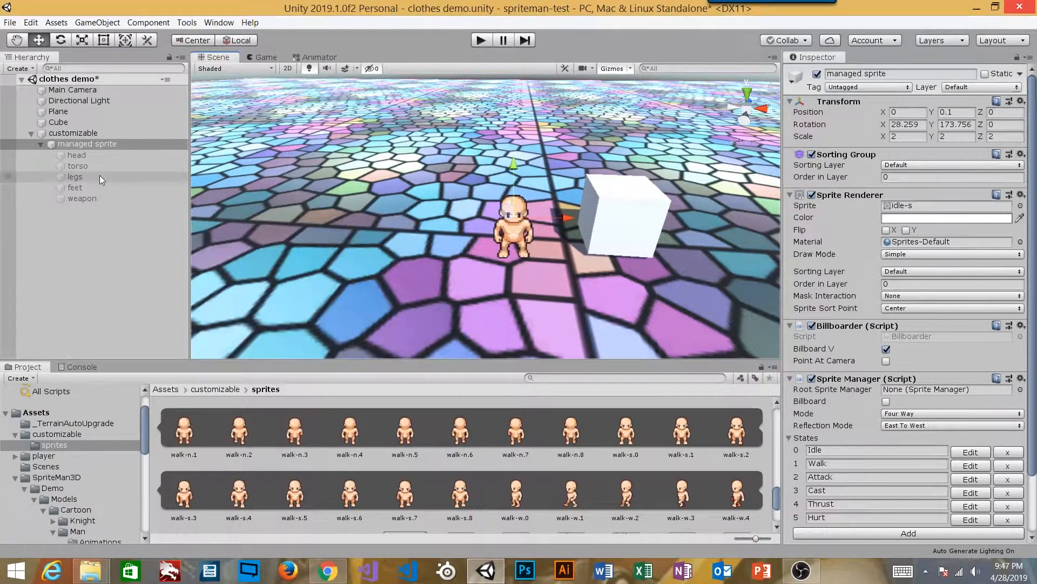
# Select the customizable object, check its Animator component's controller, and open the Animation window for it.
pyautogui.click(84, 133)
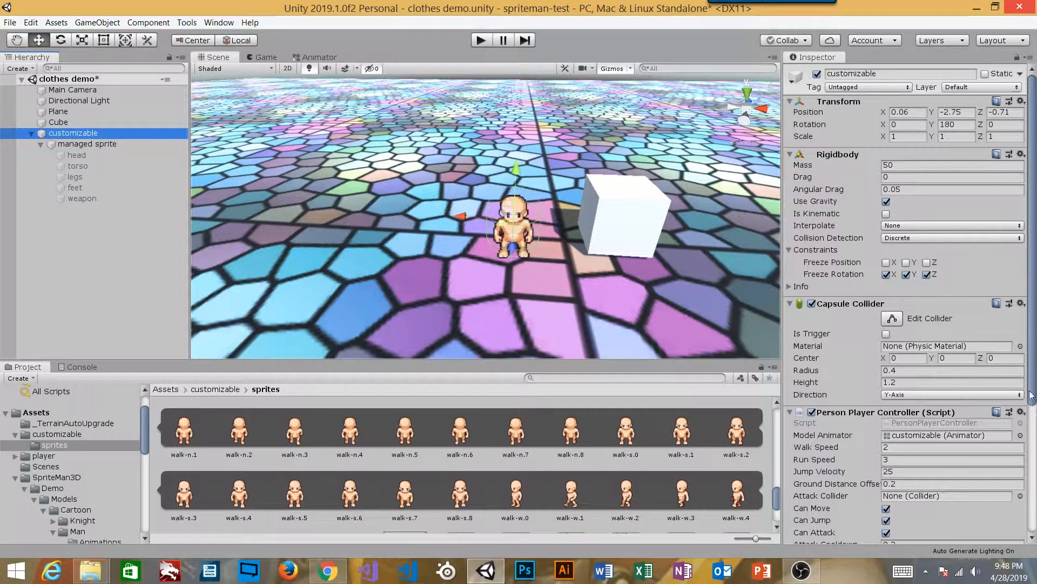
pyautogui.scroll(-3, 928, 335)
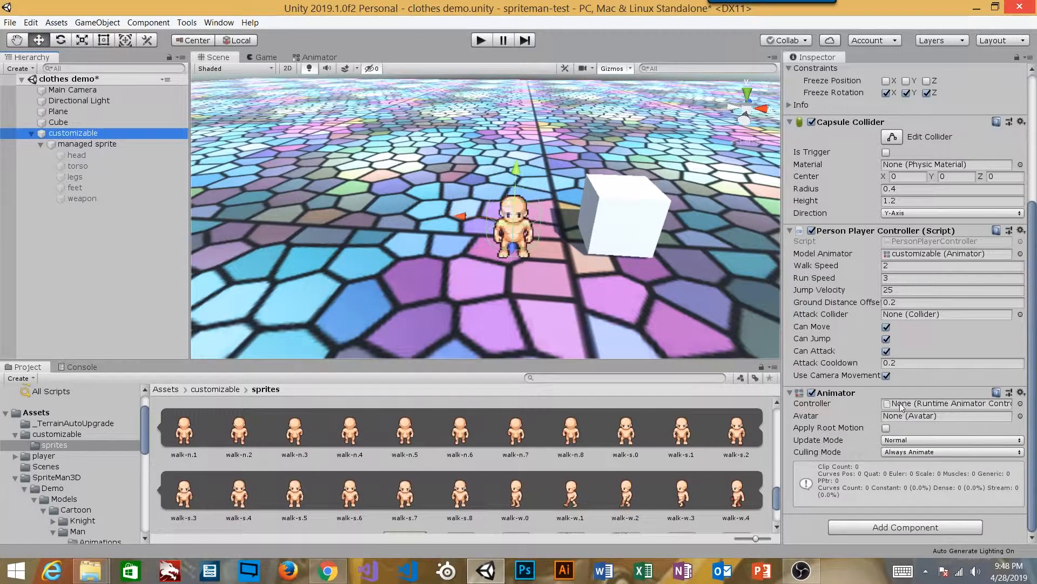
pyautogui.keyDown('alt'); pyautogui.moveTo(570, 258); pyautogui.dragTo(432, 125); pyautogui.keyUp('alt')
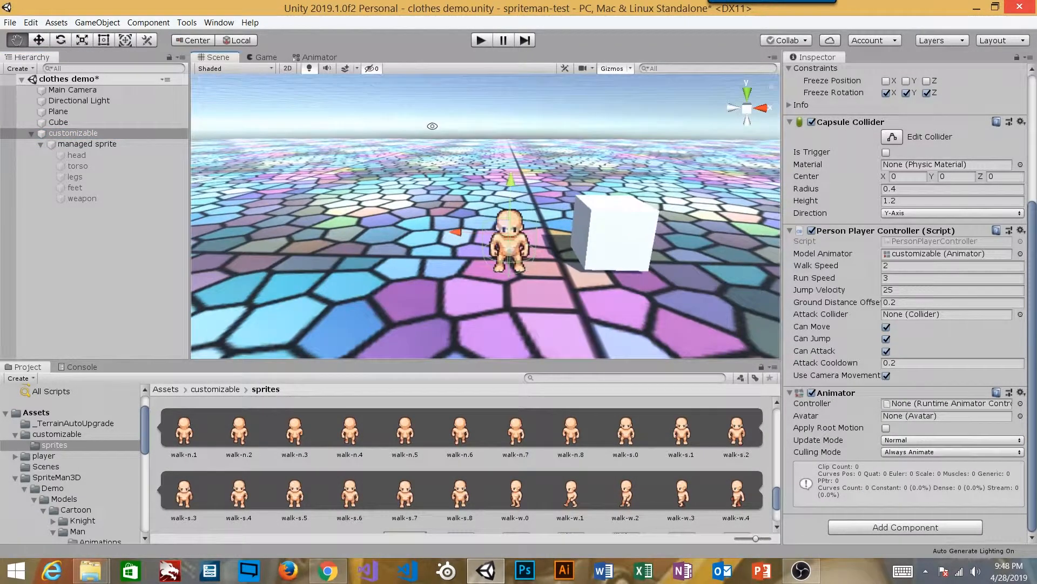
pyautogui.click(219, 23)
pyautogui.moveTo(143, 154)
pyautogui.click(265, 156)
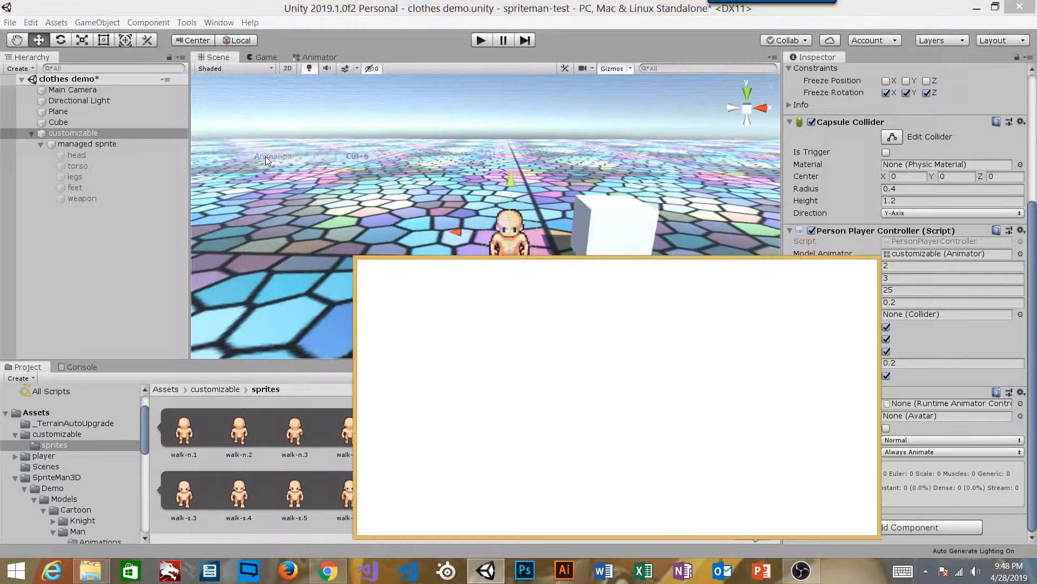
pyautogui.moveTo(573, 265); pyautogui.dragTo(577, 179)
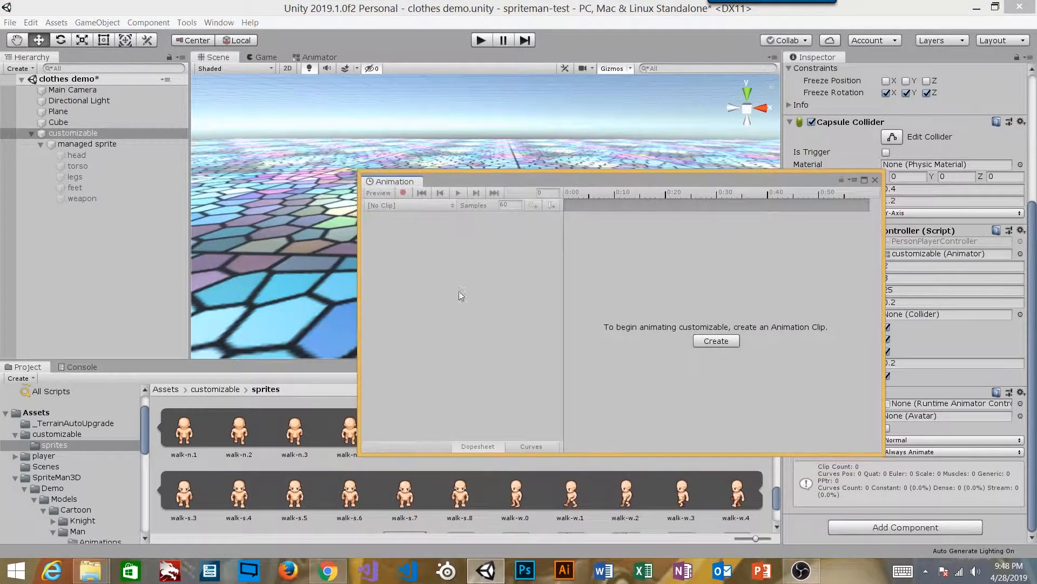
# Create a folder named animations inside the customizable asset folder and open it.
pyautogui.click(57, 433)
pyautogui.rightClick(57, 434)
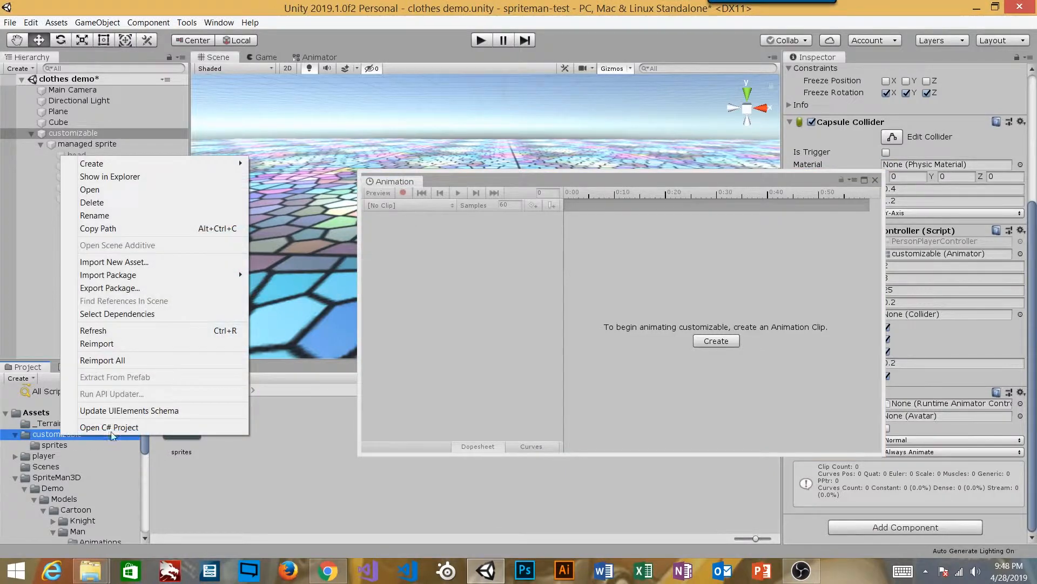
pyautogui.moveTo(163, 163)
pyautogui.click(291, 135)
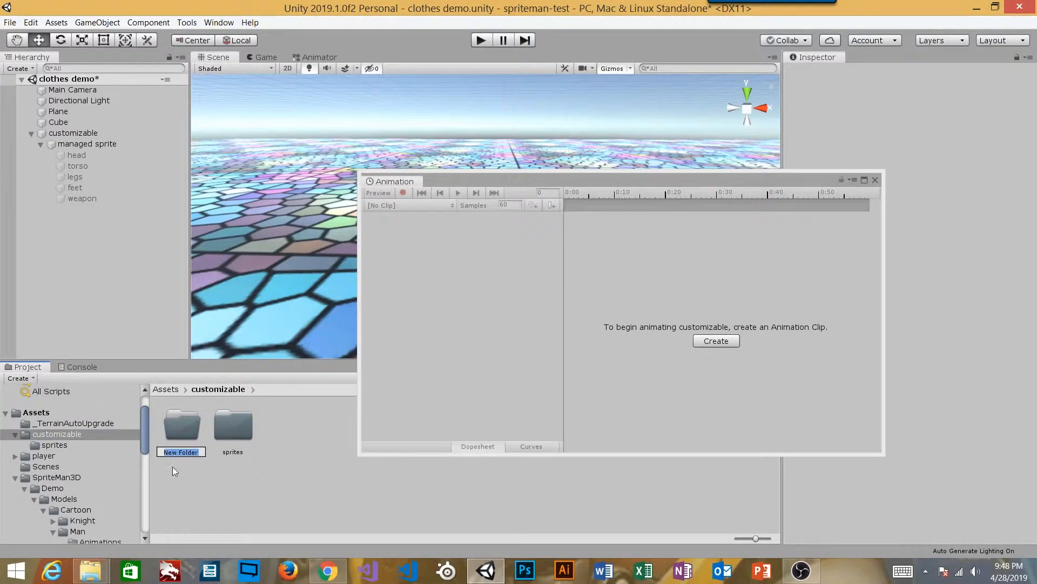
pyautogui.write('animations')
pyautogui.press('Return')
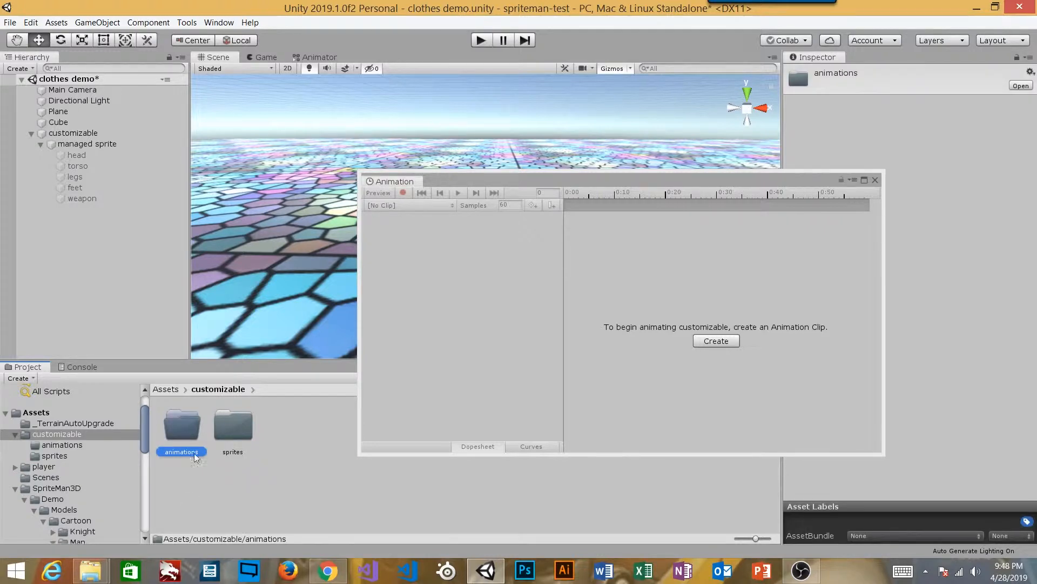
pyautogui.click(69, 447)
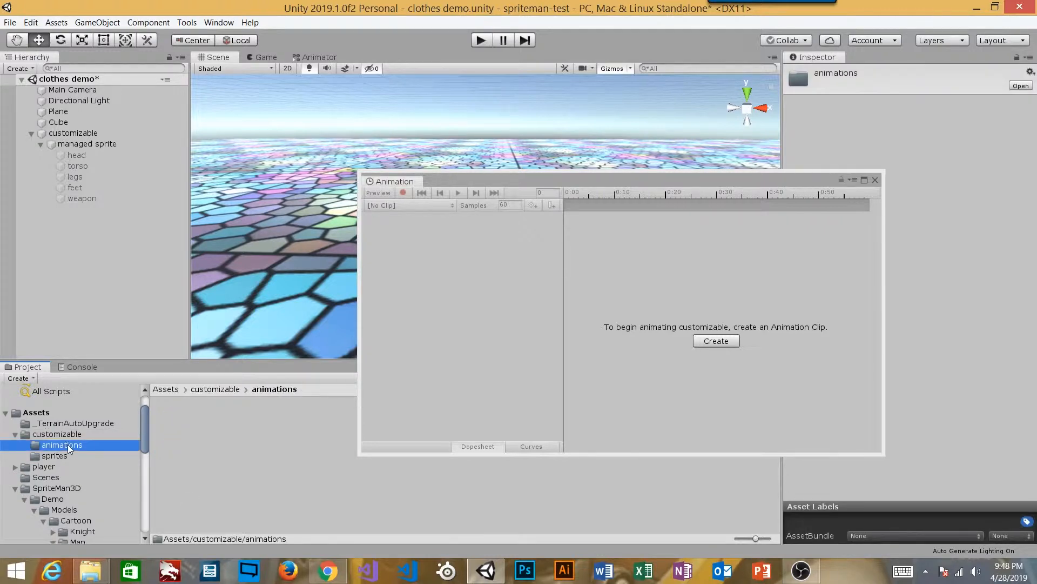
# Create an animation clip for the customizable object and save it as idle.anim in the animations folder.
pyautogui.click(716, 341)
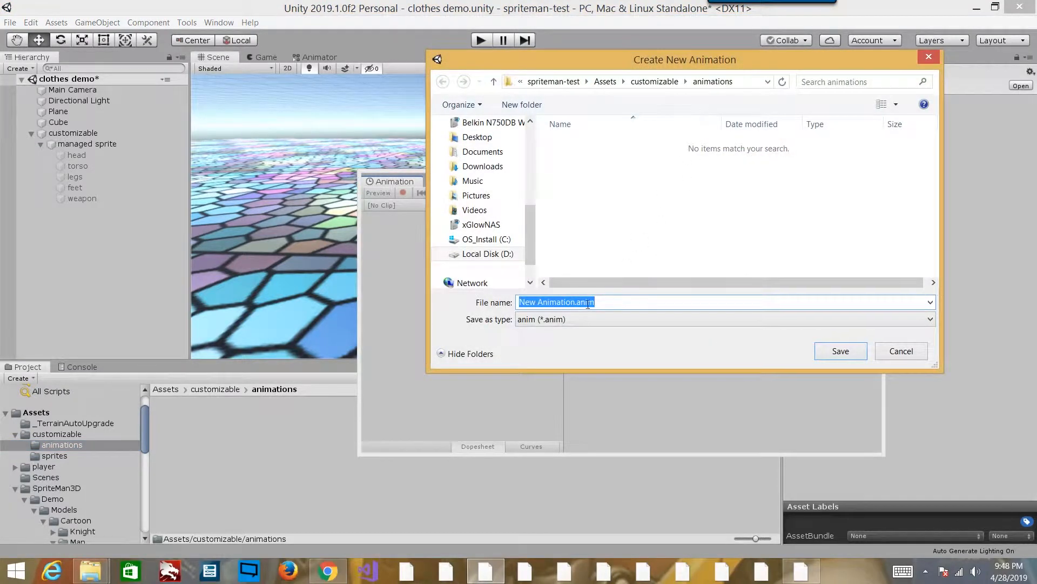
pyautogui.click(575, 302)
pyautogui.hotkey('ctrl', 'shift', 'Left')
pyautogui.hotkey('ctrl', 'shift', 'Left')
pyautogui.write('idle')
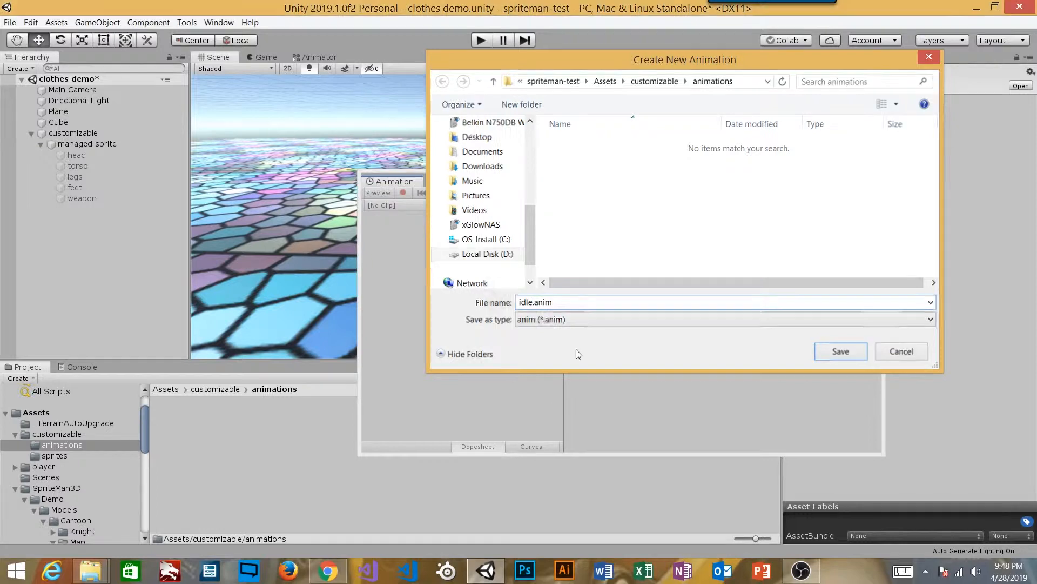
pyautogui.press('Return')
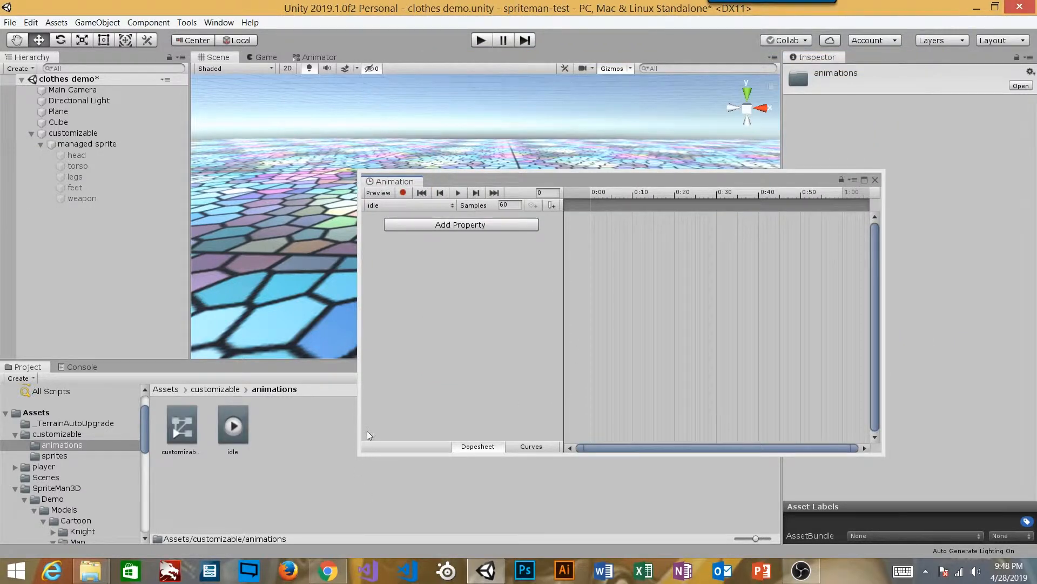
# Create a second animation clip and save it as walk.anim in the animations folder.
pyautogui.click(399, 205)
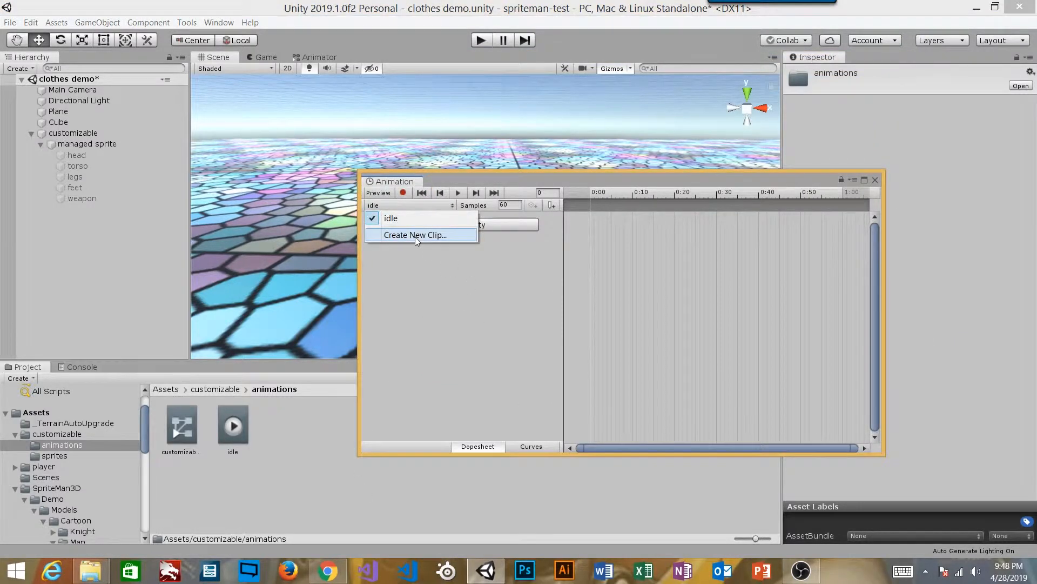
pyautogui.click(415, 235)
pyautogui.click(576, 302)
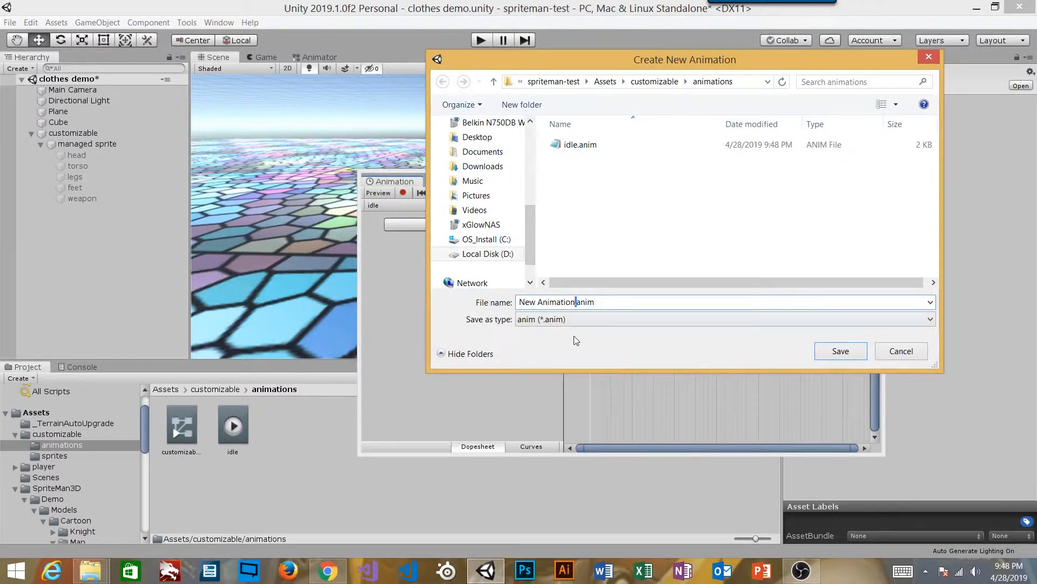
pyautogui.hotkey('shift', 'Home')
pyautogui.write('walk')
pyautogui.press('Return')
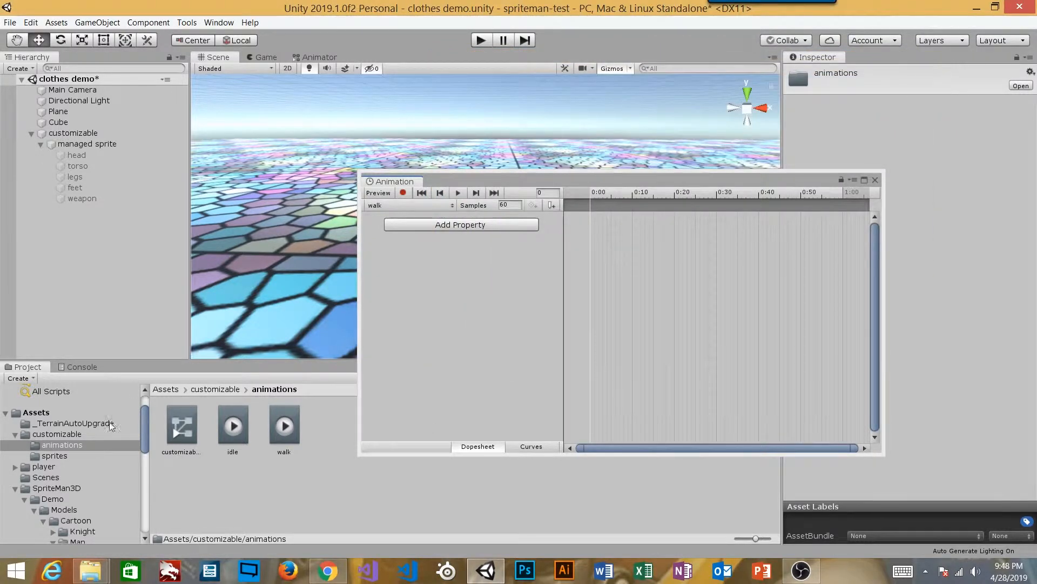
# Move the Animation window below the character and frame the character in the visible part of the Scene view.
pyautogui.moveTo(543, 179); pyautogui.dragTo(402, 281)
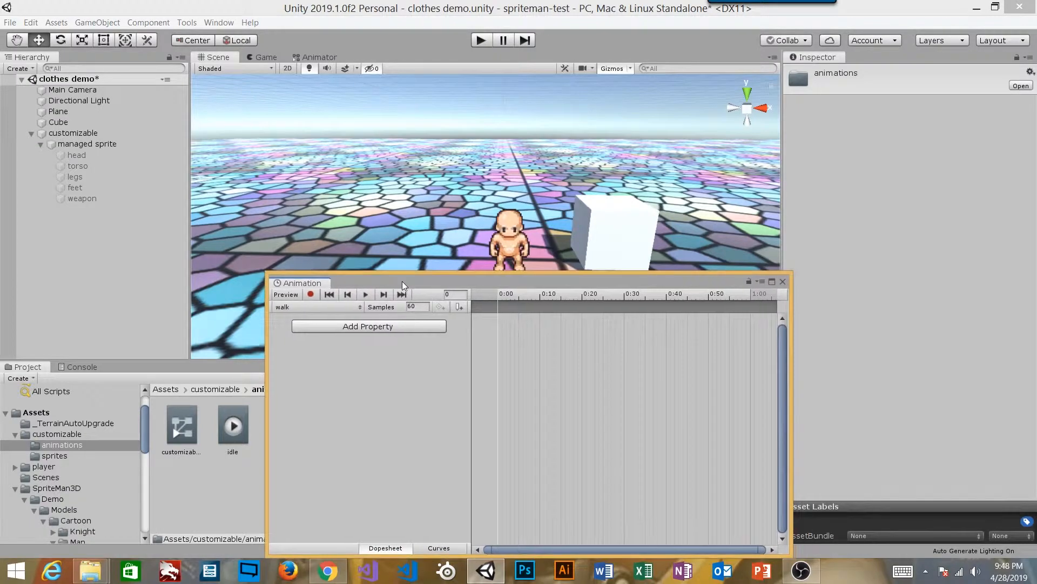
pyautogui.moveTo(459, 162); pyautogui.dragTo(409, 103, button='middle')
pyautogui.keyDown('alt'); pyautogui.moveTo(468, 141); pyautogui.dragTo(437, 180); pyautogui.keyUp('alt')
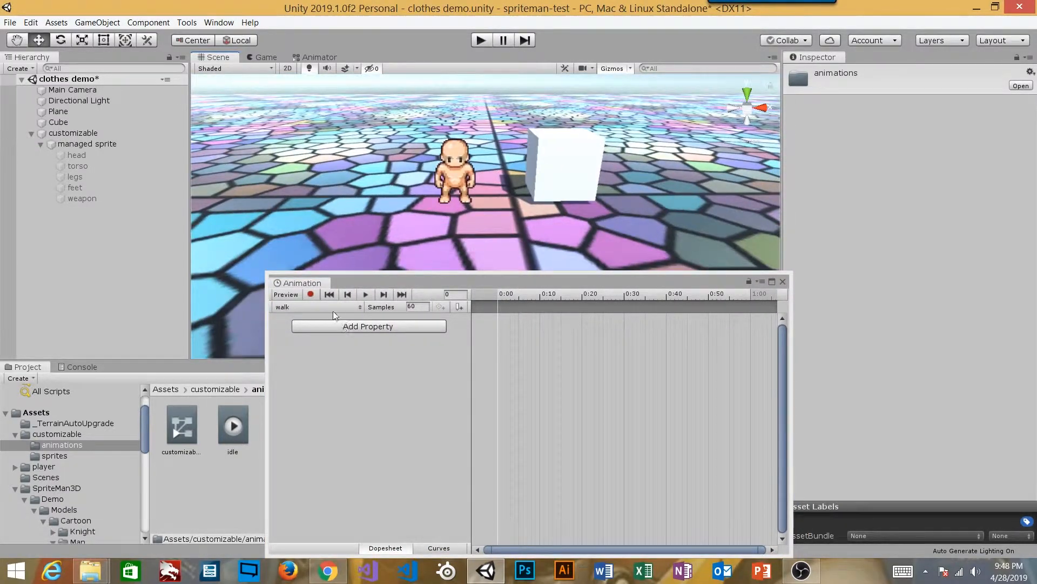
# Switch to the idle clip and add the managed sprite's Sprite Manager Current Frame property to it.
pyautogui.click(319, 307)
pyautogui.click(315, 321)
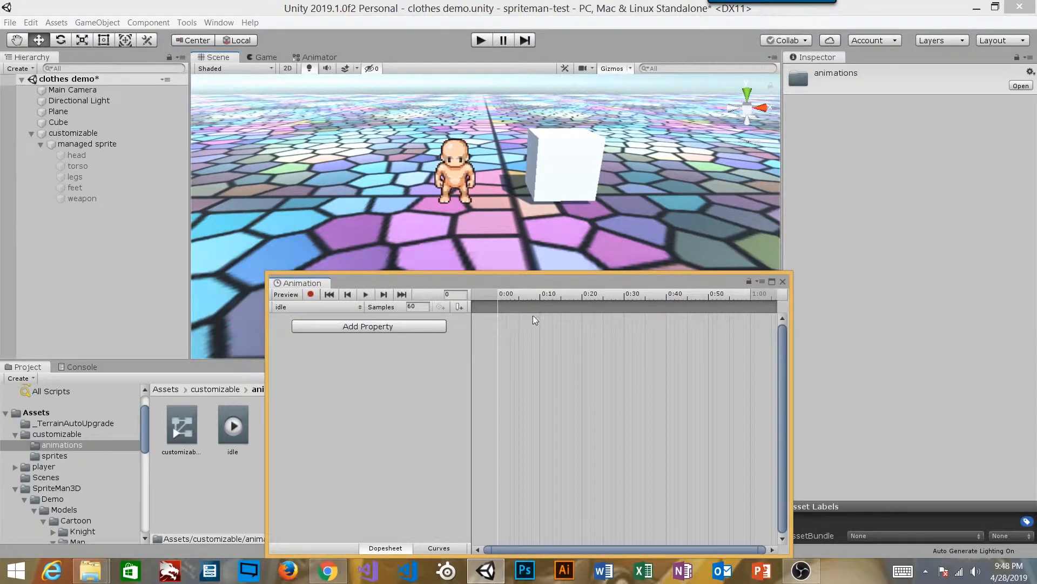
pyautogui.click(405, 327)
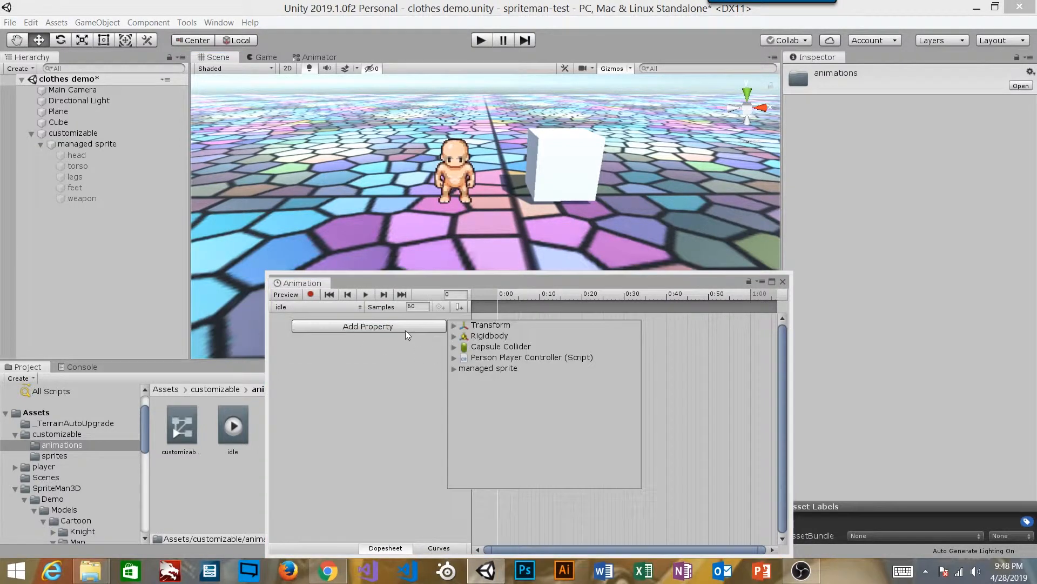
pyautogui.click(454, 368)
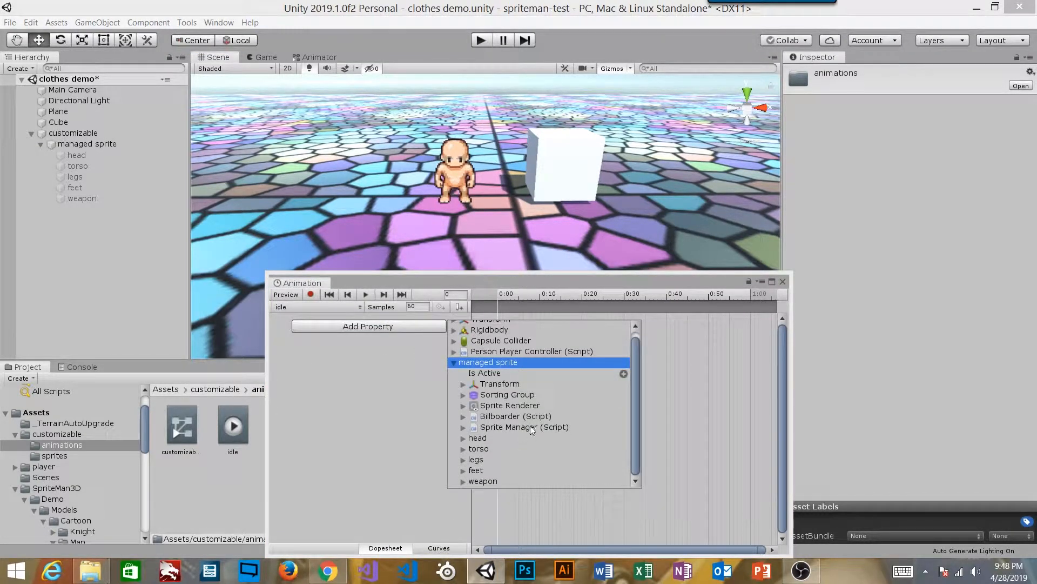
pyautogui.click(464, 427)
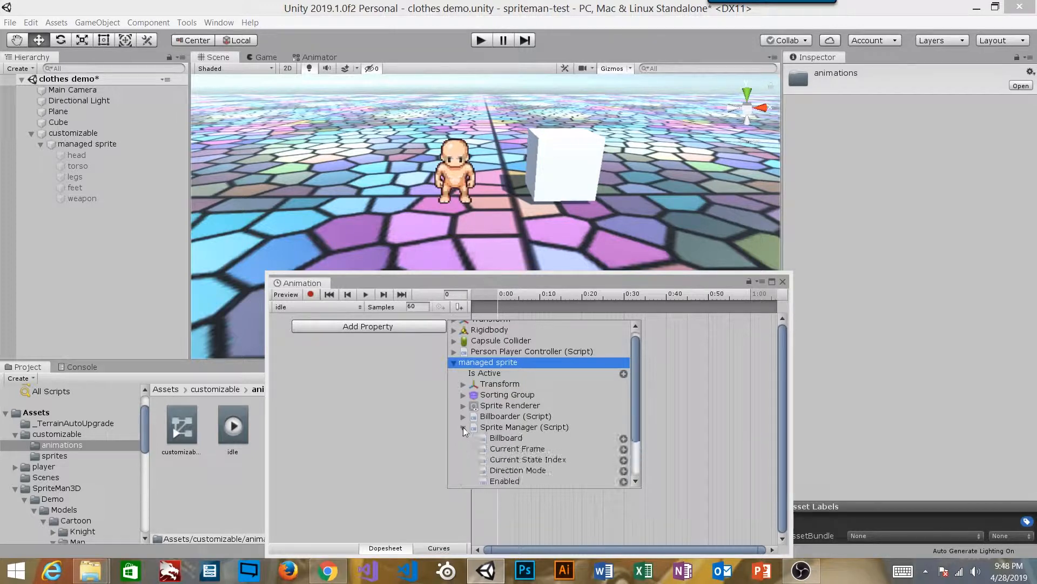
pyautogui.scroll(-3, 543, 437)
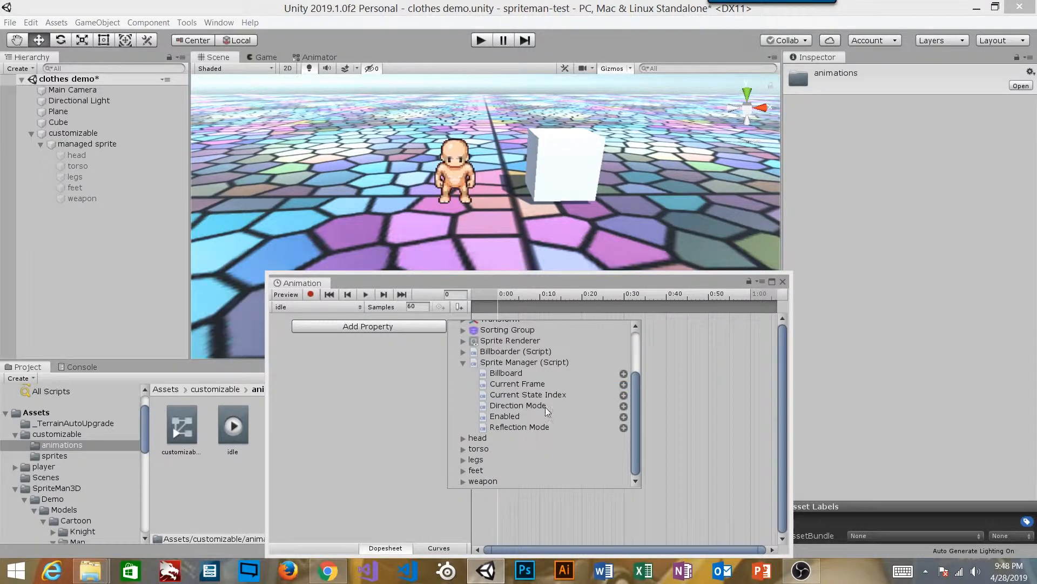
pyautogui.click(624, 384)
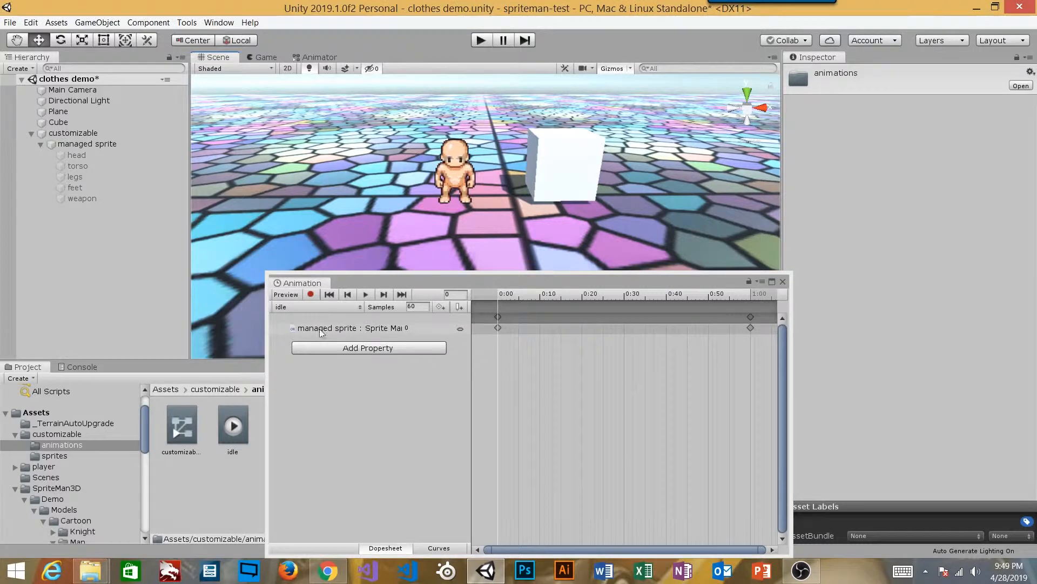
# Add the managed sprite's Sprite Manager Current State Index property to the idle clip and widen the property list to show full names.
pyautogui.click(289, 307)
pyautogui.click(345, 399)
pyautogui.click(374, 349)
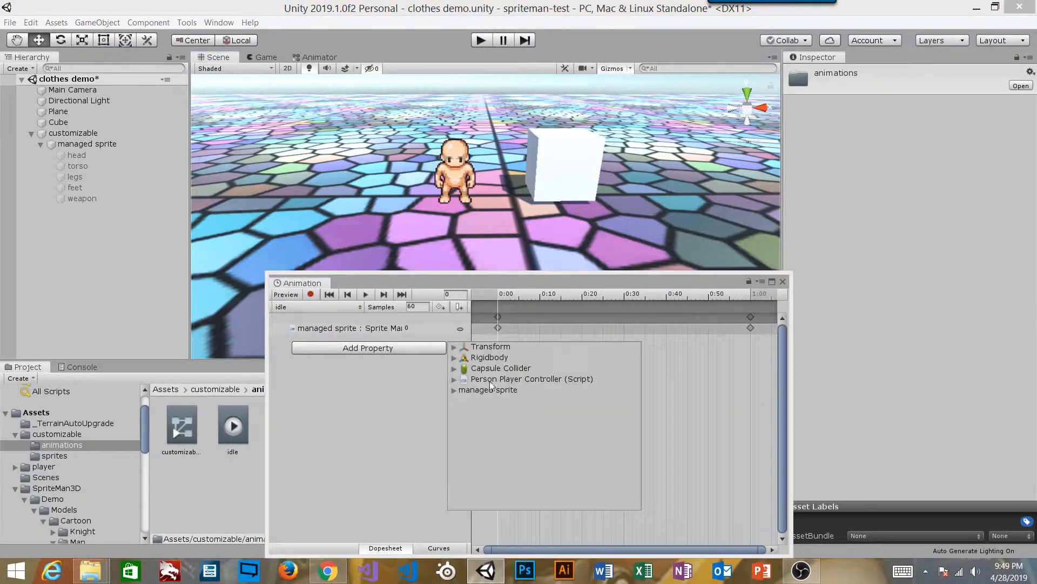
pyautogui.click(453, 390)
pyautogui.click(486, 455)
pyautogui.click(463, 455)
pyautogui.scroll(-3, 529, 463)
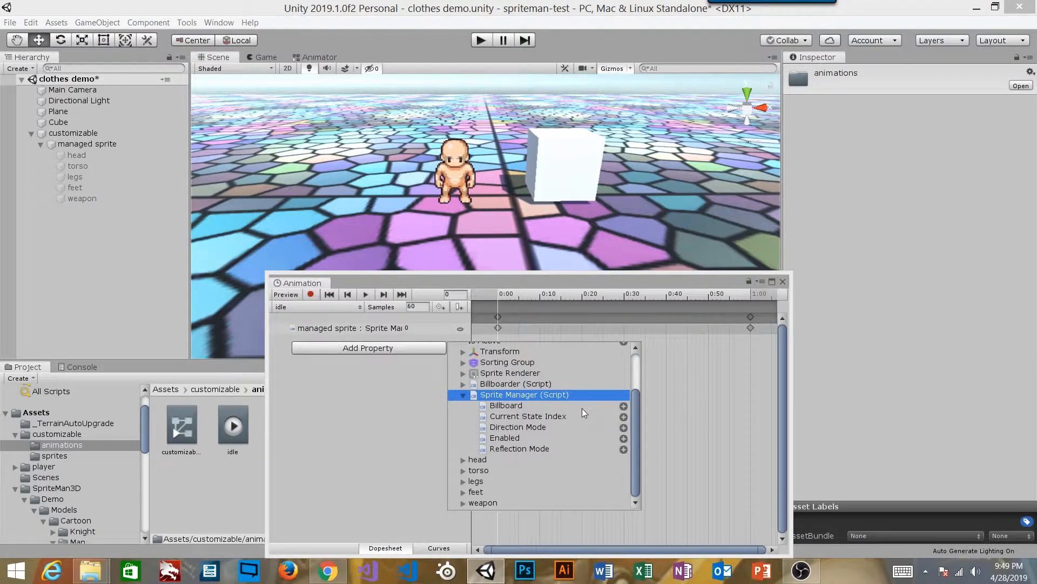
pyautogui.click(624, 417)
pyautogui.moveTo(472, 394); pyautogui.dragTo(581, 392)
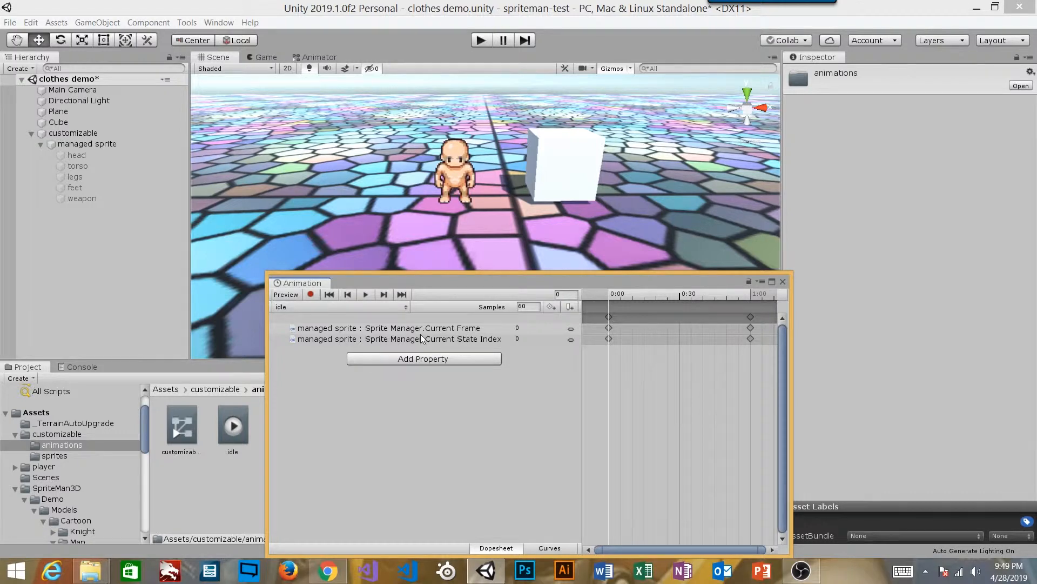
# Delete the end keyframes of both idle properties and set the clip's samples to 1.
pyautogui.click(451, 327)
pyautogui.click(459, 340)
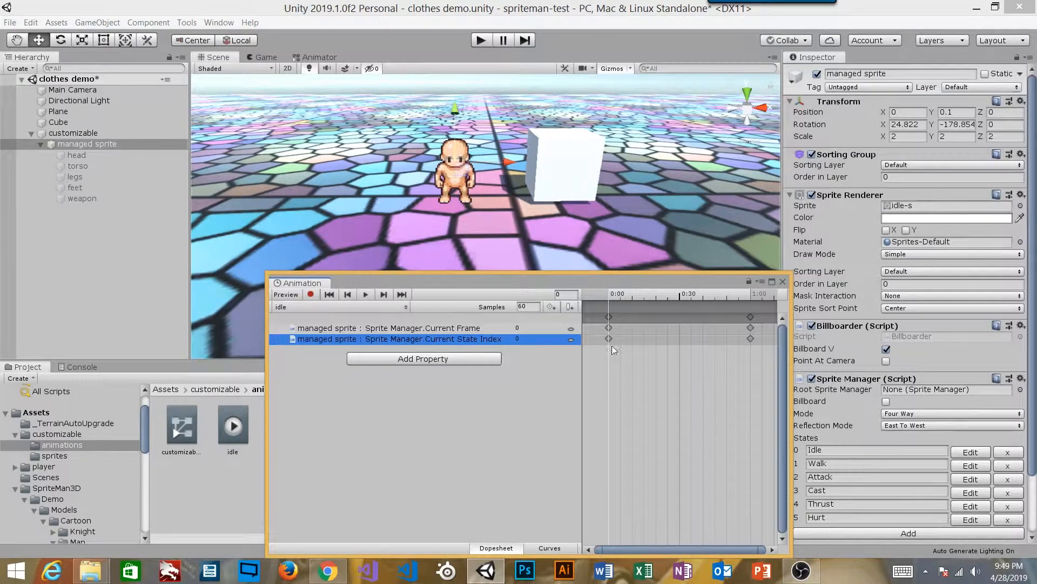
pyautogui.moveTo(736, 314); pyautogui.dragTo(762, 364)
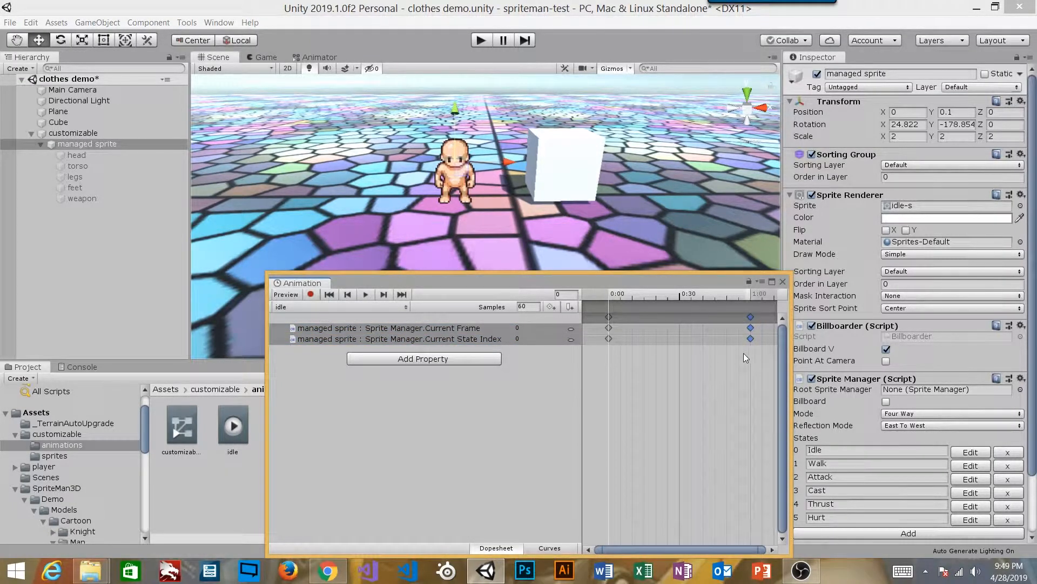
pyautogui.press('Delete')
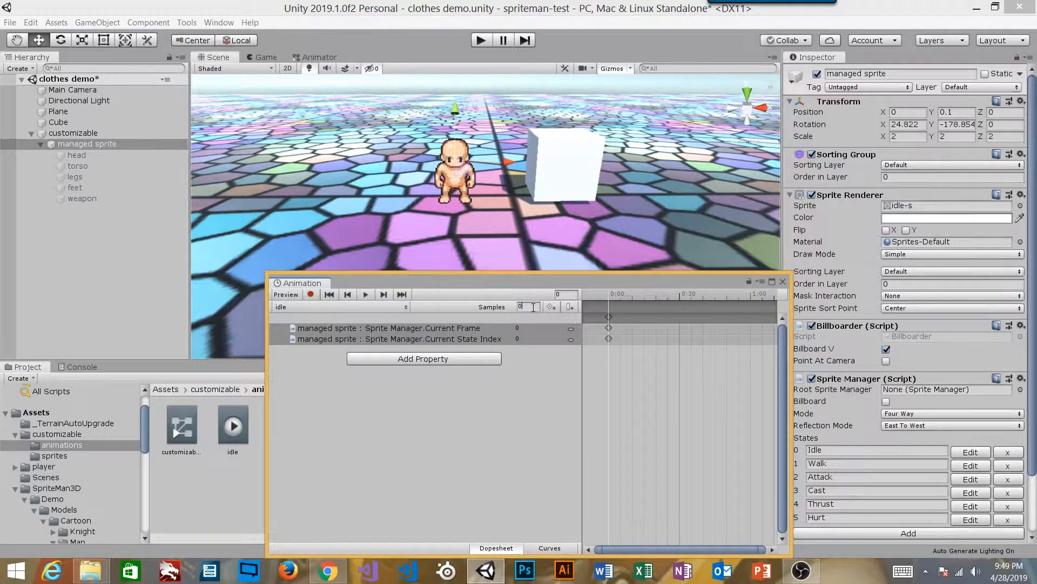
pyautogui.press('Return')
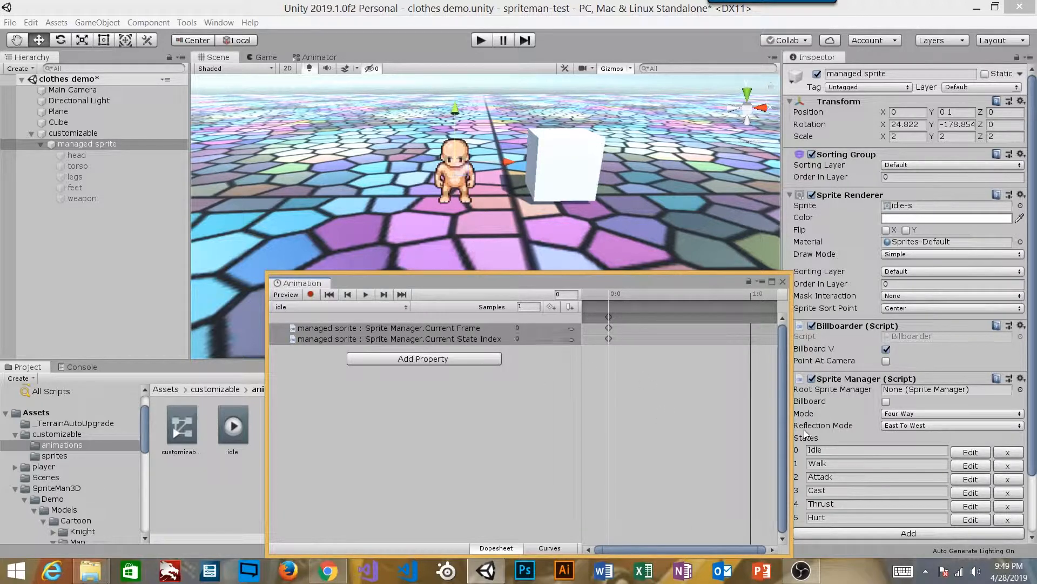
# Move the Animation window off the project assets, select the idle clip asset and turn off its Loop Time.
pyautogui.moveTo(696, 280); pyautogui.dragTo(657, 248)
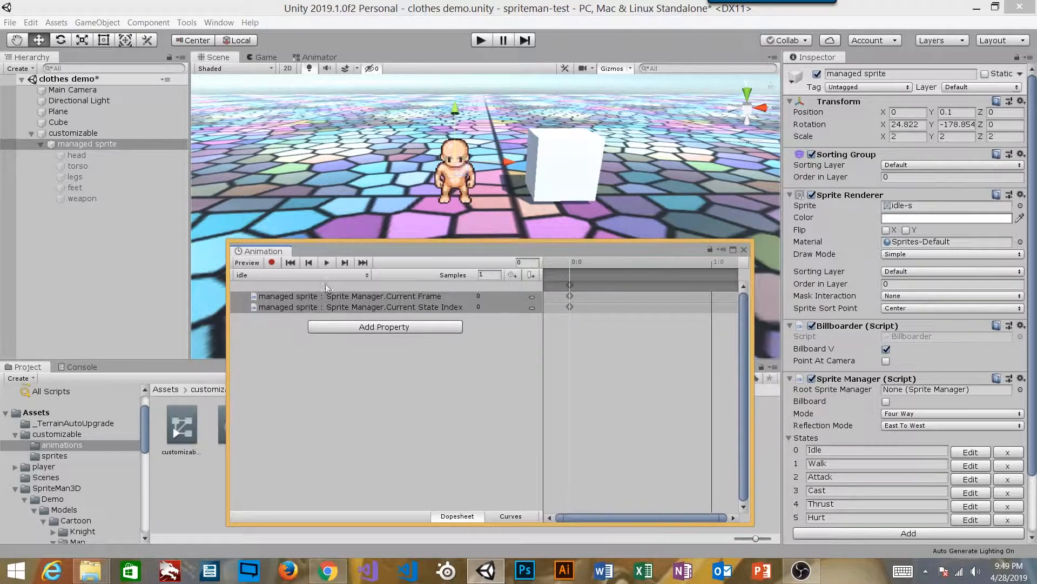
pyautogui.click(296, 296)
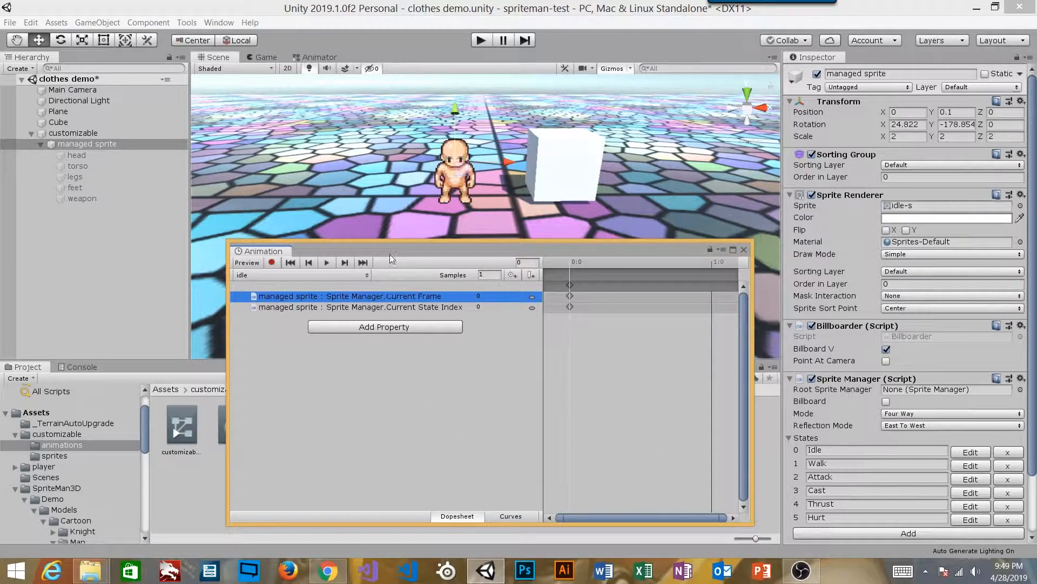
pyautogui.moveTo(393, 249); pyautogui.dragTo(626, 177)
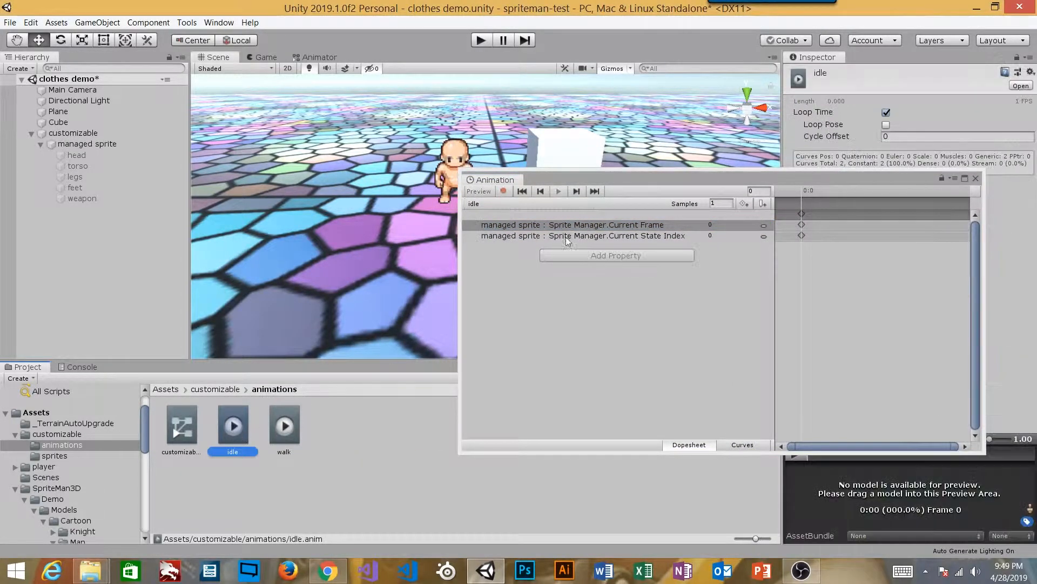
pyautogui.moveTo(652, 181); pyautogui.dragTo(626, 255)
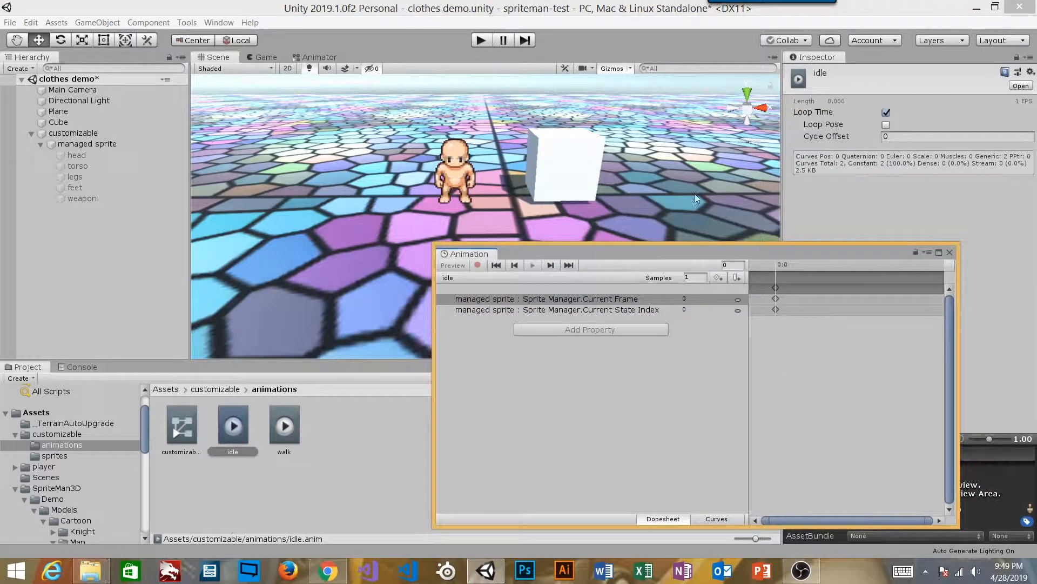
pyautogui.click(886, 113)
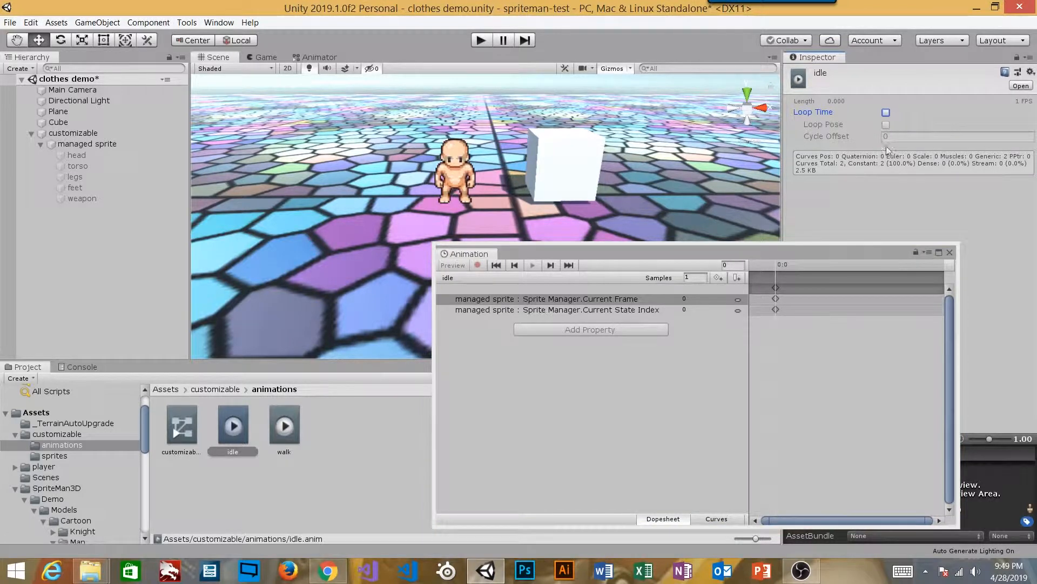
# Select the walk clip asset and check its Loop Time setting.
pyautogui.moveTo(818, 253); pyautogui.dragTo(731, 233)
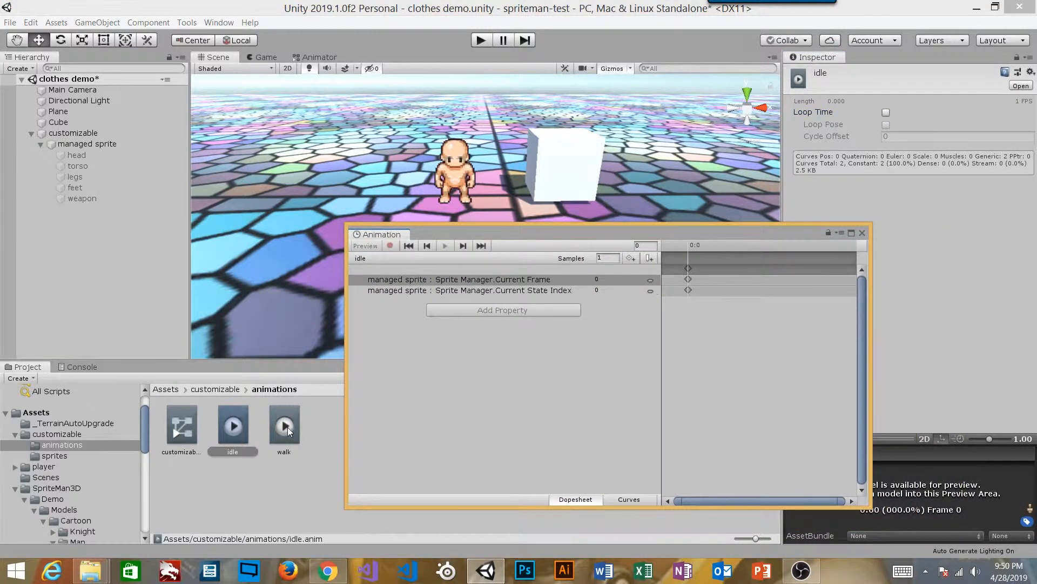
pyautogui.click(286, 427)
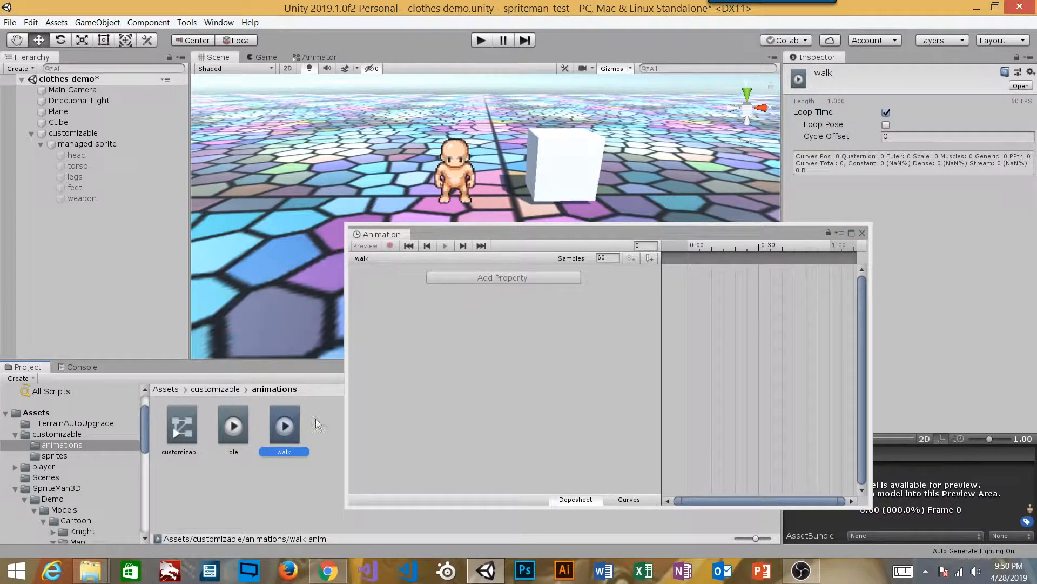
pyautogui.click(835, 115)
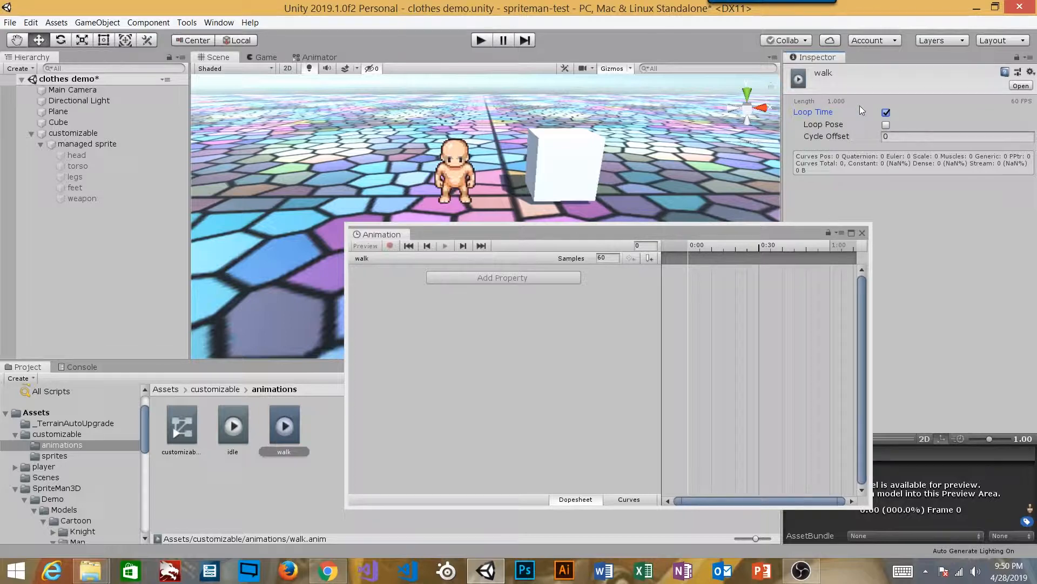
# Select the customizable object in the scene and switch its animation to the walk clip.
pyautogui.moveTo(673, 235); pyautogui.dragTo(79, 132)
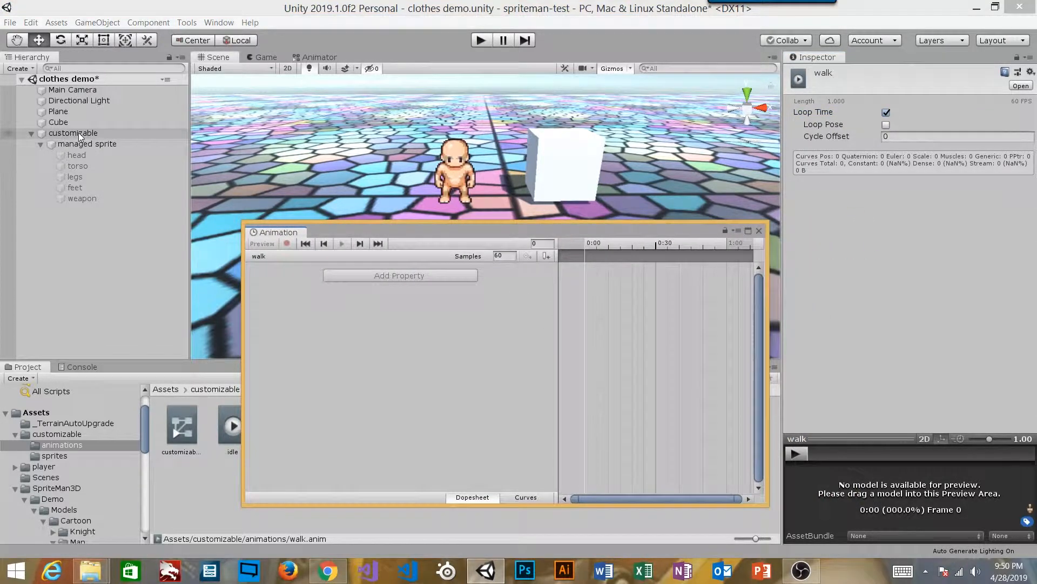
pyautogui.click(79, 132)
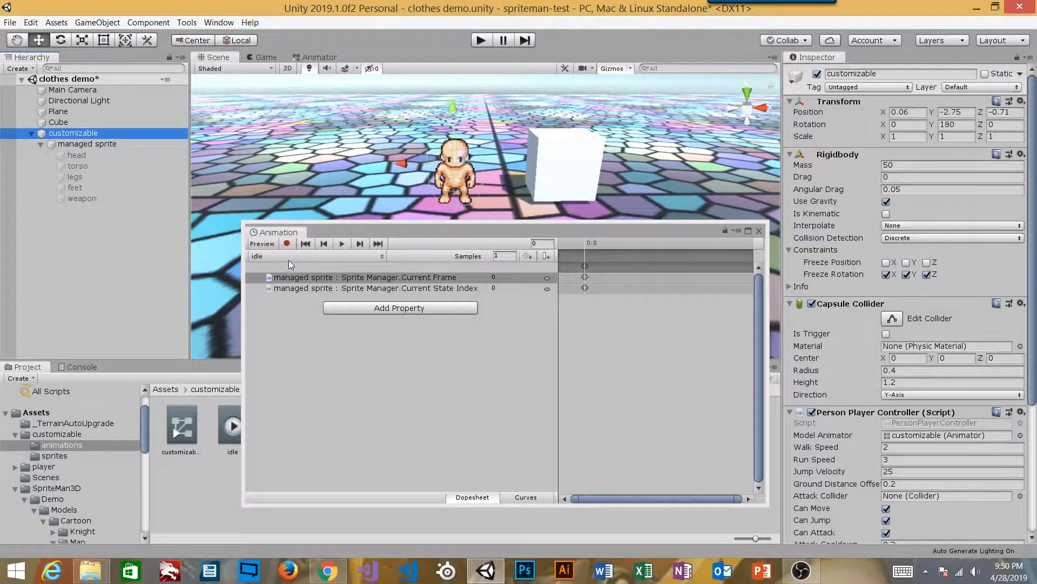
pyautogui.click(336, 254)
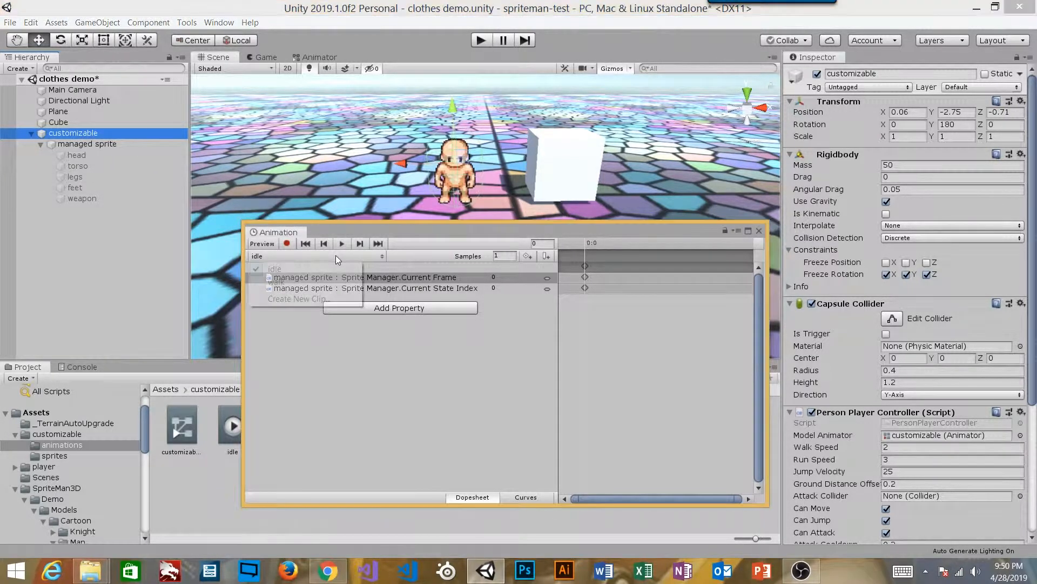
pyautogui.click(290, 281)
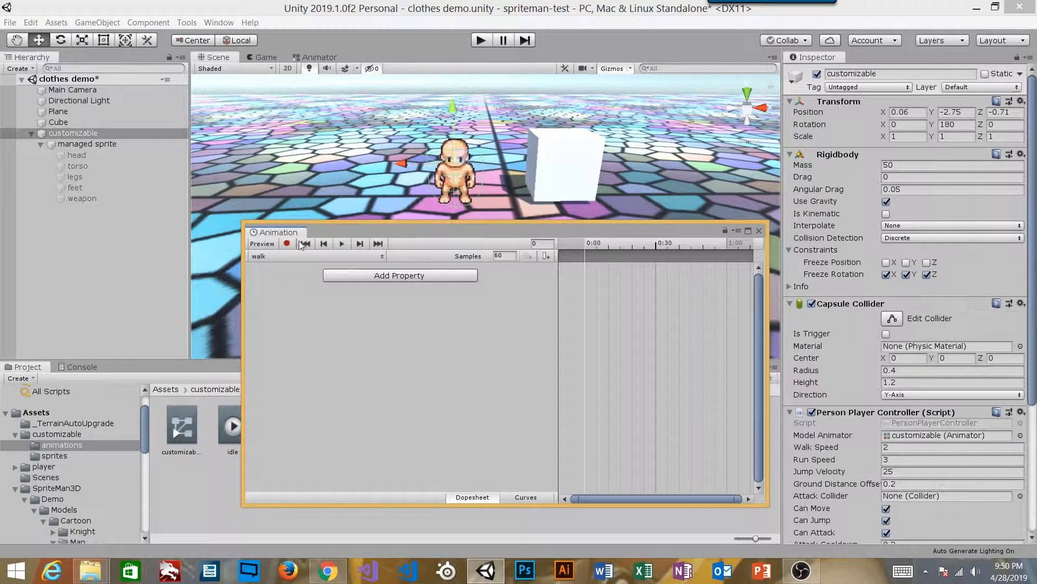
# Add the managed sprite's Sprite Manager Current Frame property to the walk clip.
pyautogui.click(414, 278)
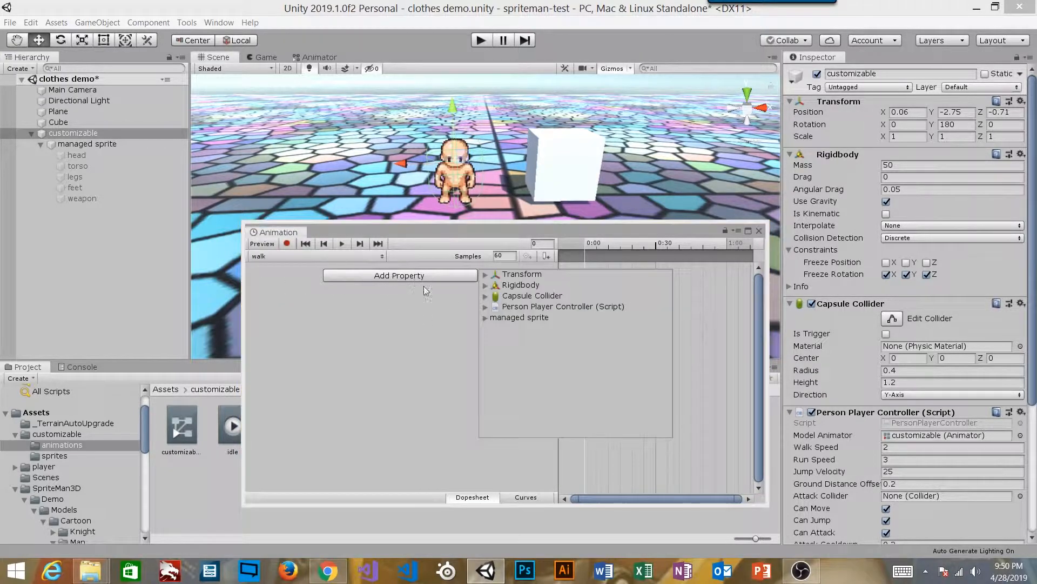
pyautogui.click(486, 317)
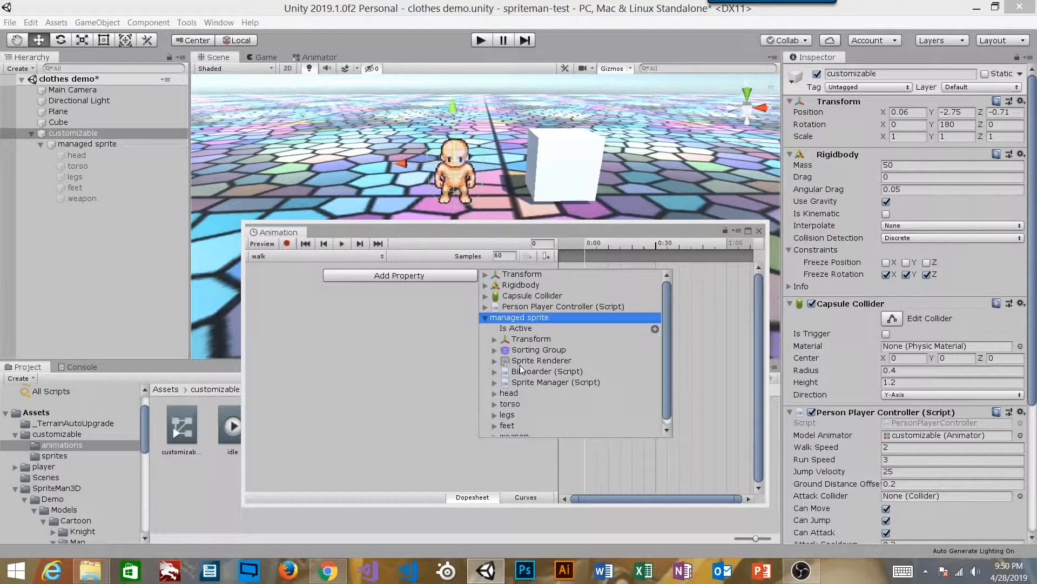
pyautogui.click(551, 382)
pyautogui.click(495, 382)
pyautogui.scroll(-3, 602, 342)
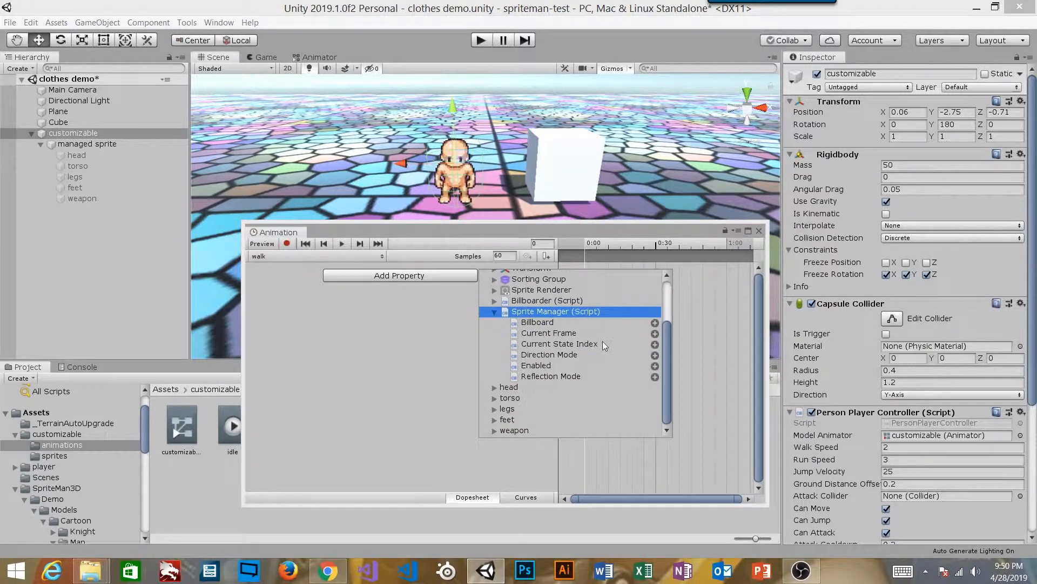
pyautogui.click(655, 333)
# Add the managed sprite's Sprite Manager Current State Index property to the walk clip.
pyautogui.click(387, 298)
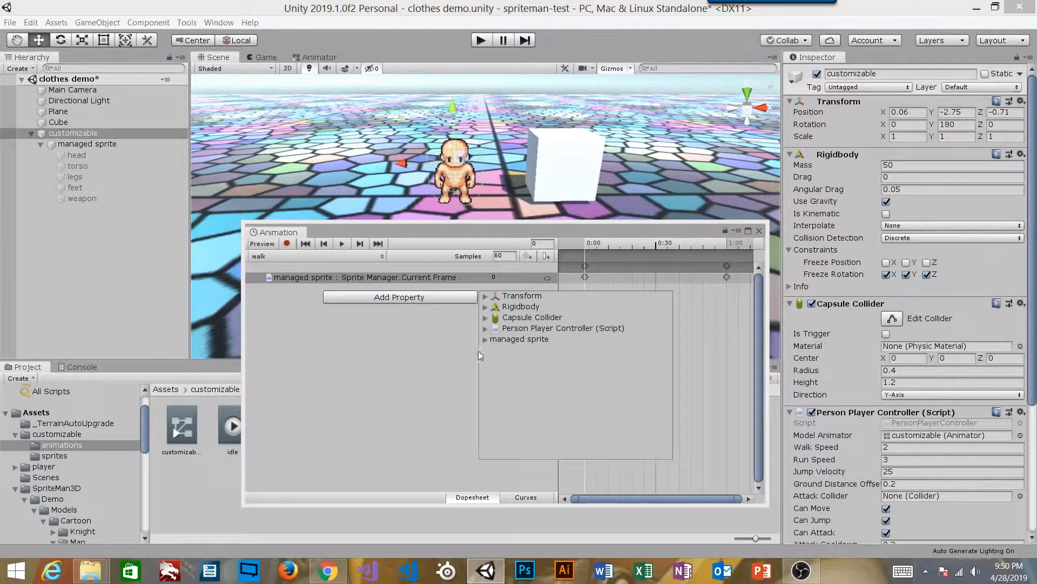
pyautogui.click(485, 340)
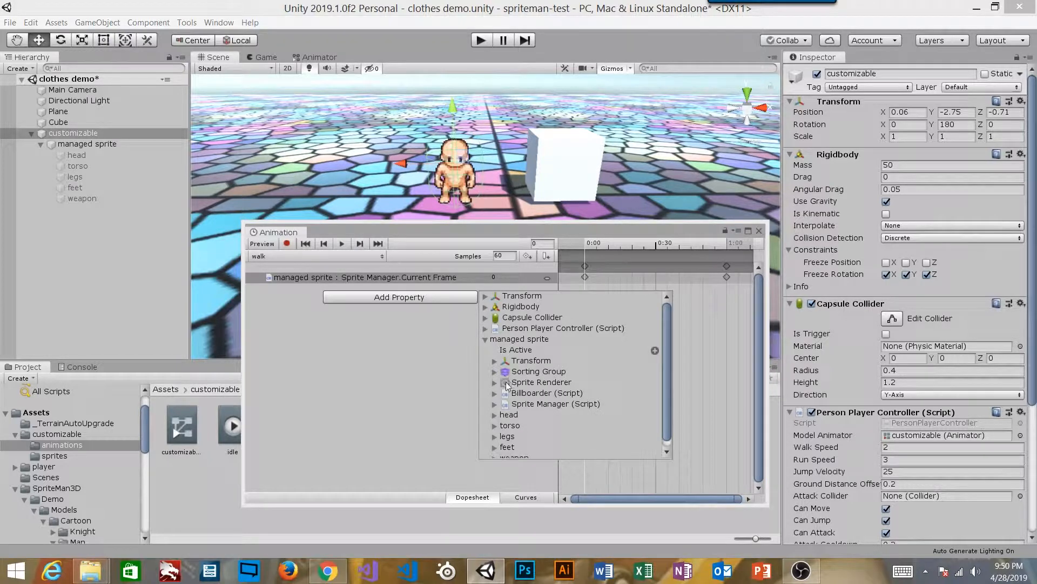
pyautogui.click(535, 405)
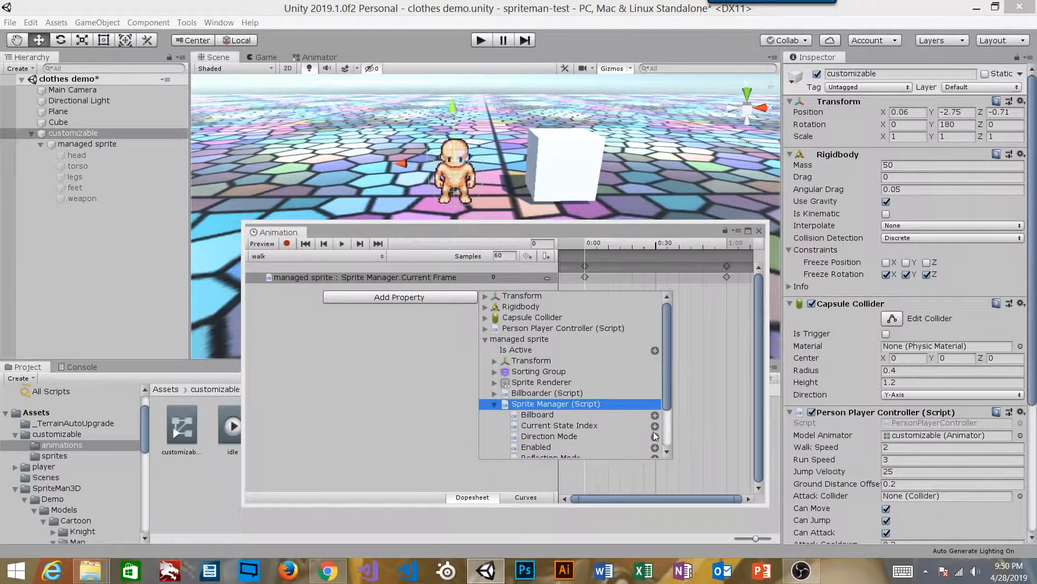
pyautogui.click(655, 426)
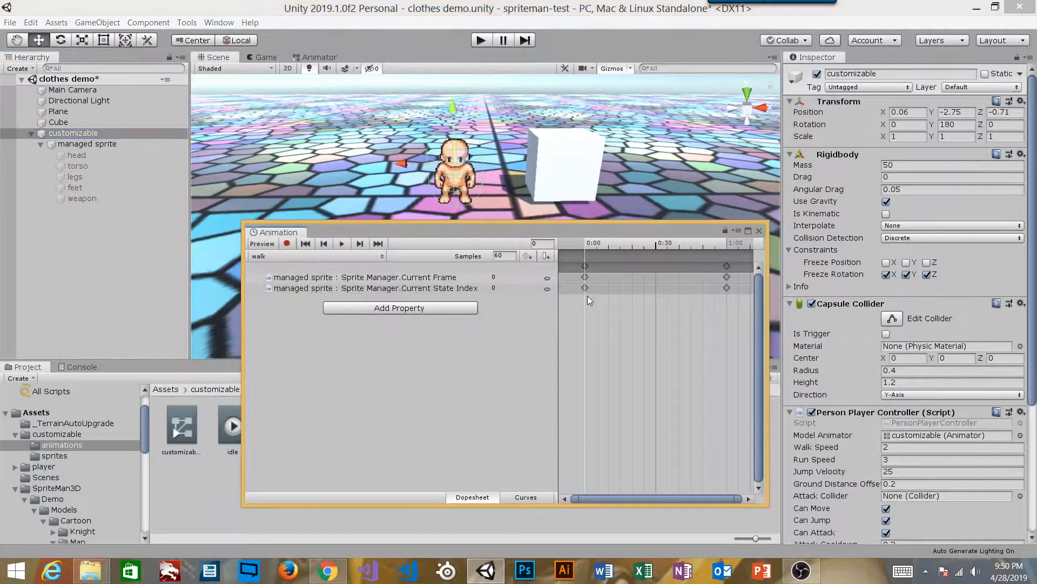
# Set the value of both Current State Index keyframes in the walk clip to 1.
pyautogui.click(526, 496)
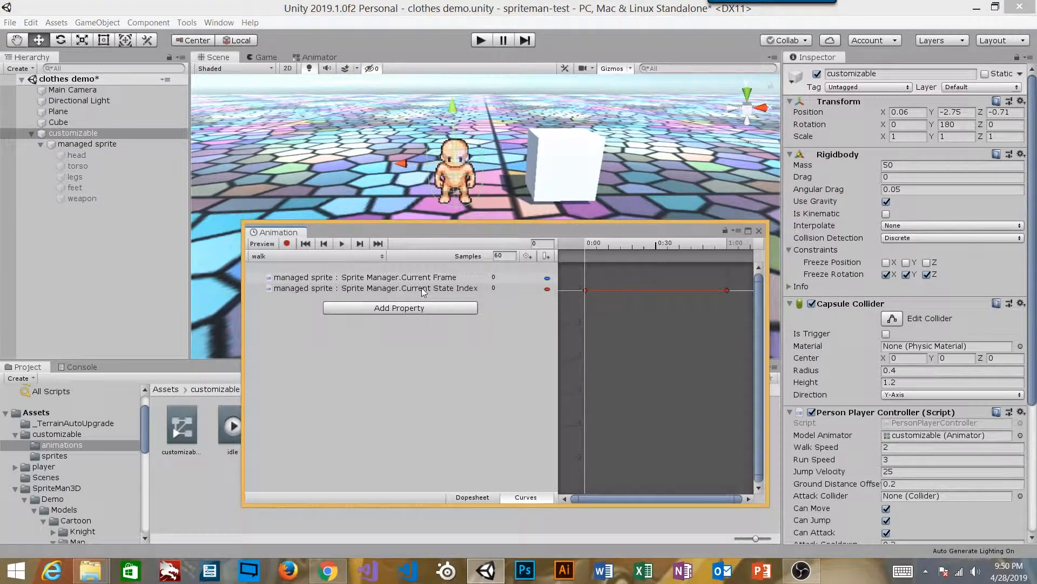
pyautogui.click(423, 290)
pyautogui.moveTo(737, 306); pyautogui.dragTo(589, 282)
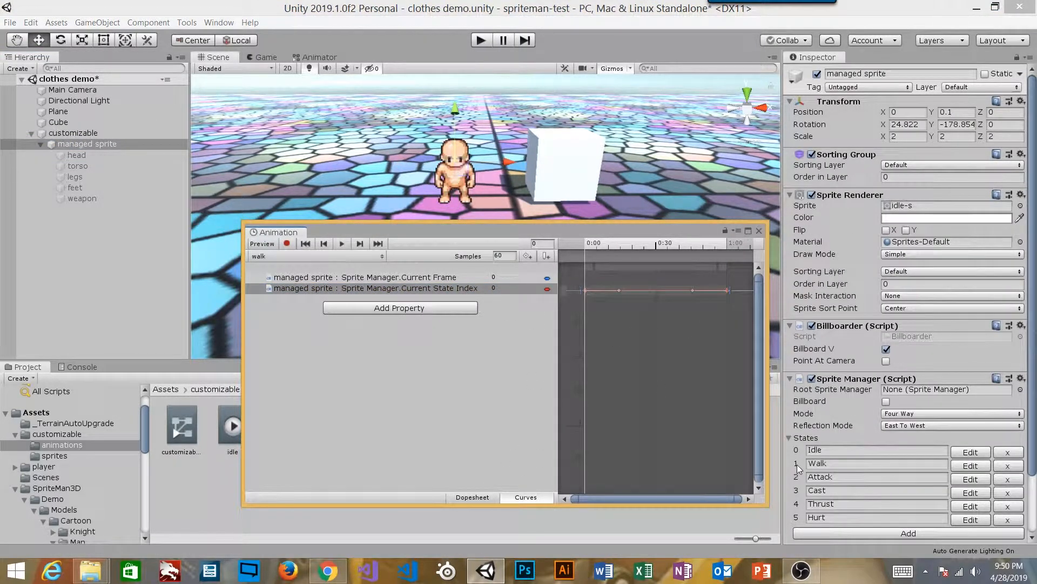
pyautogui.rightClick(586, 291)
pyautogui.click(616, 311)
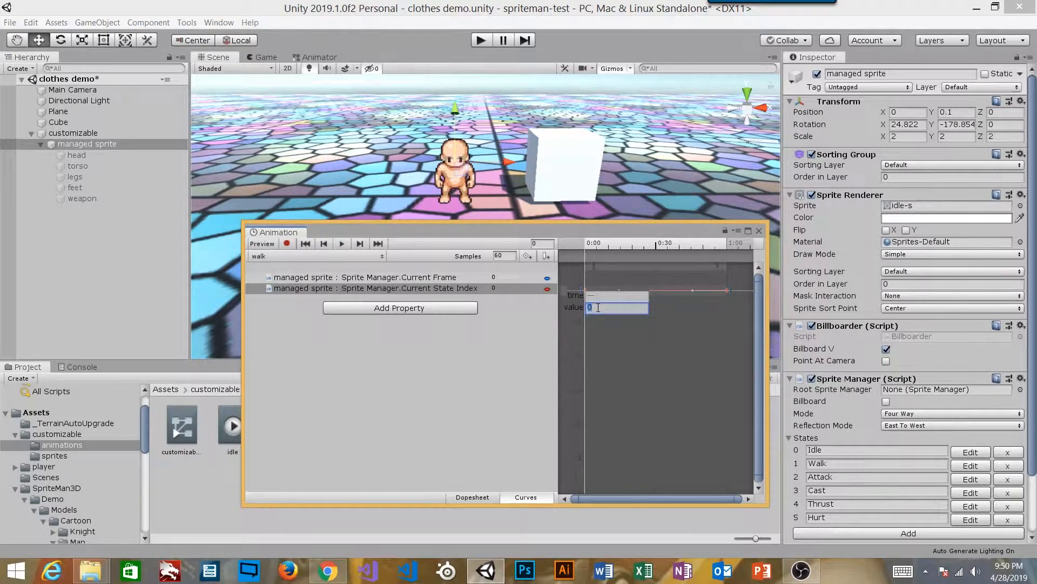
pyautogui.press('Return')
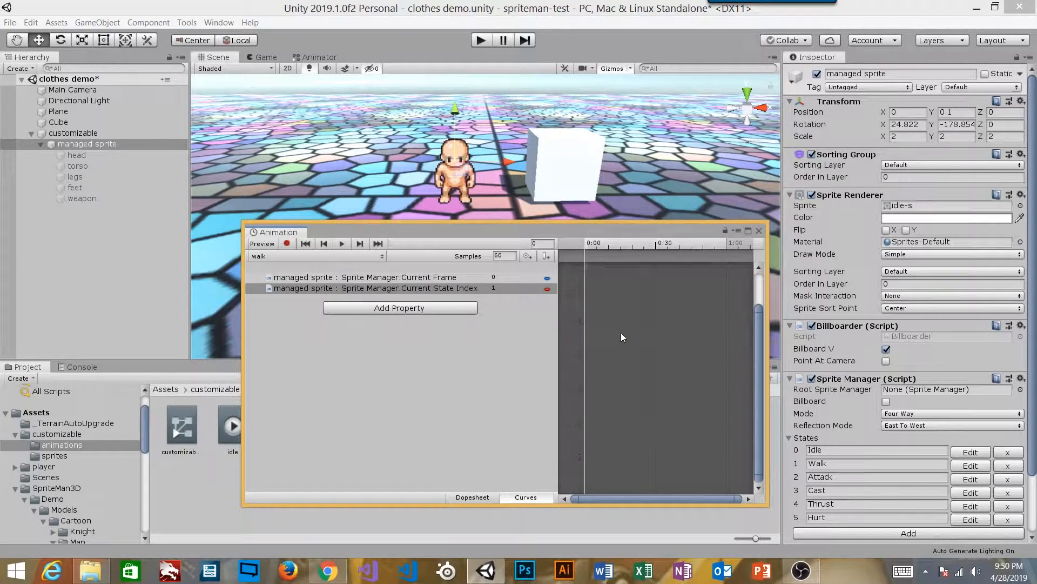
pyautogui.press('f')
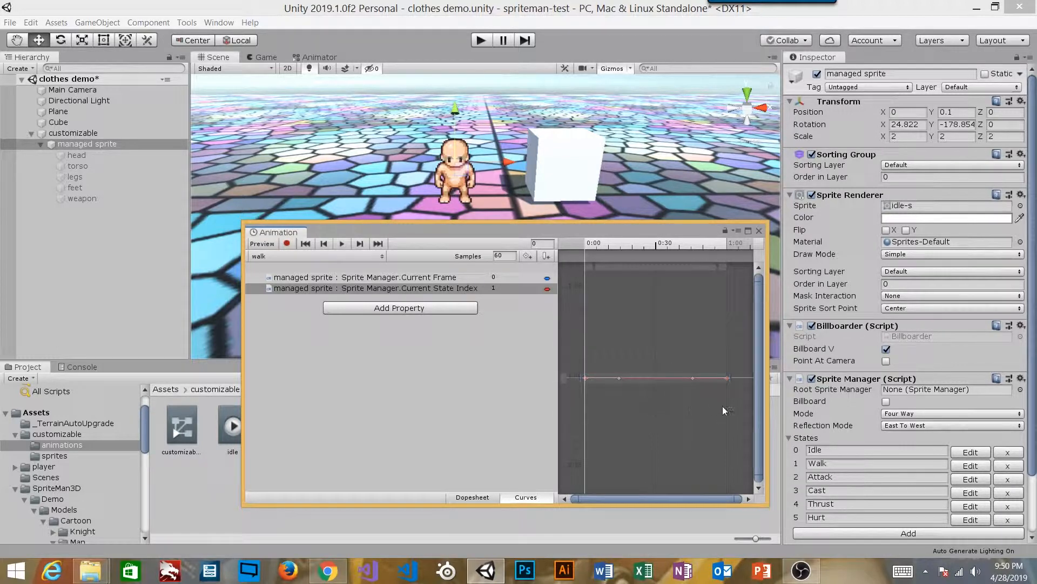
pyautogui.click(701, 403)
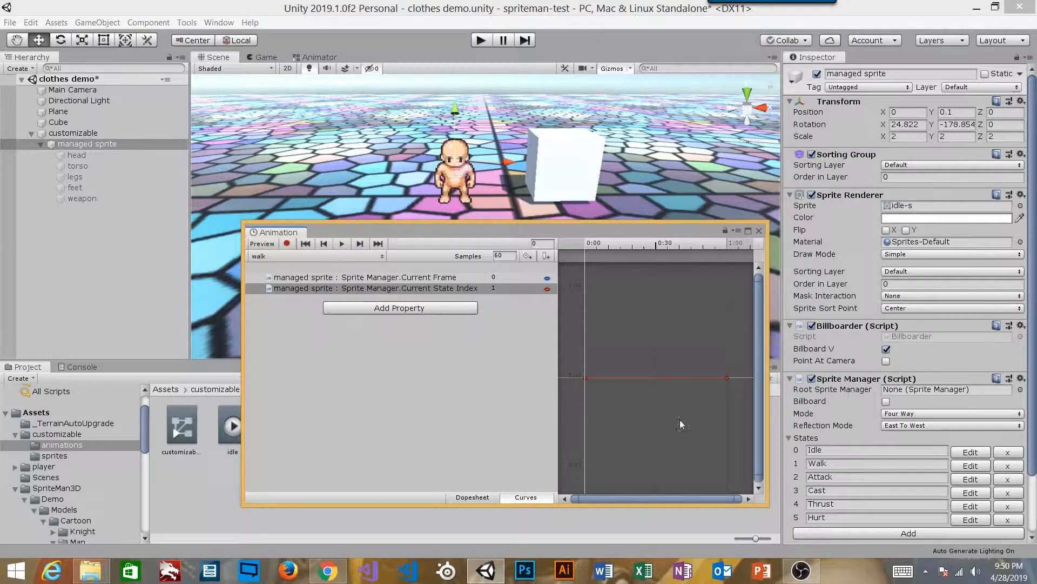
# Display the Current Frame curve of the walk clip and set the clip's samples to 8.
pyautogui.click(423, 359)
pyautogui.click(424, 279)
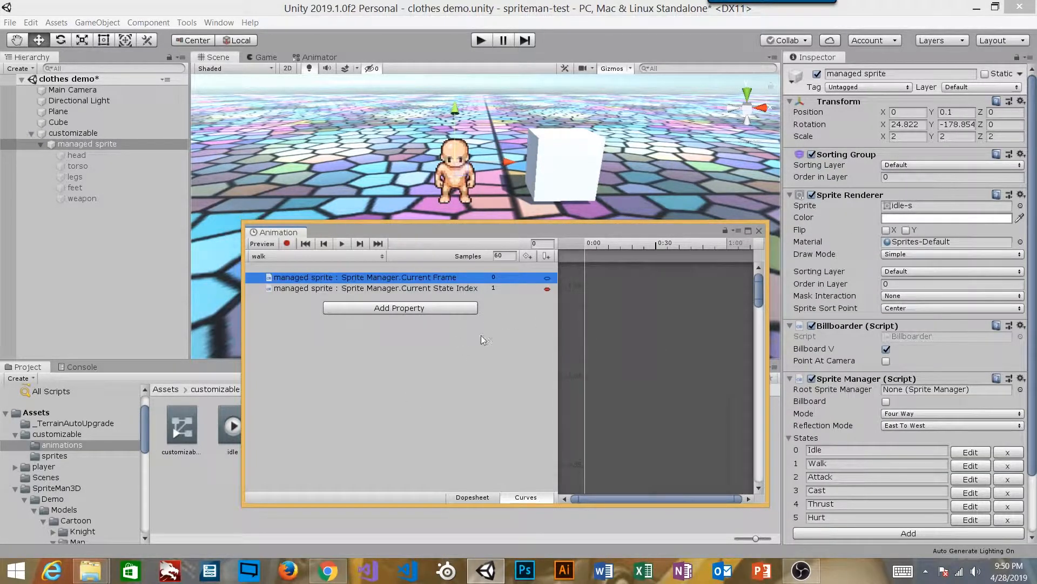
pyautogui.hotkey('ctrl', 'a')
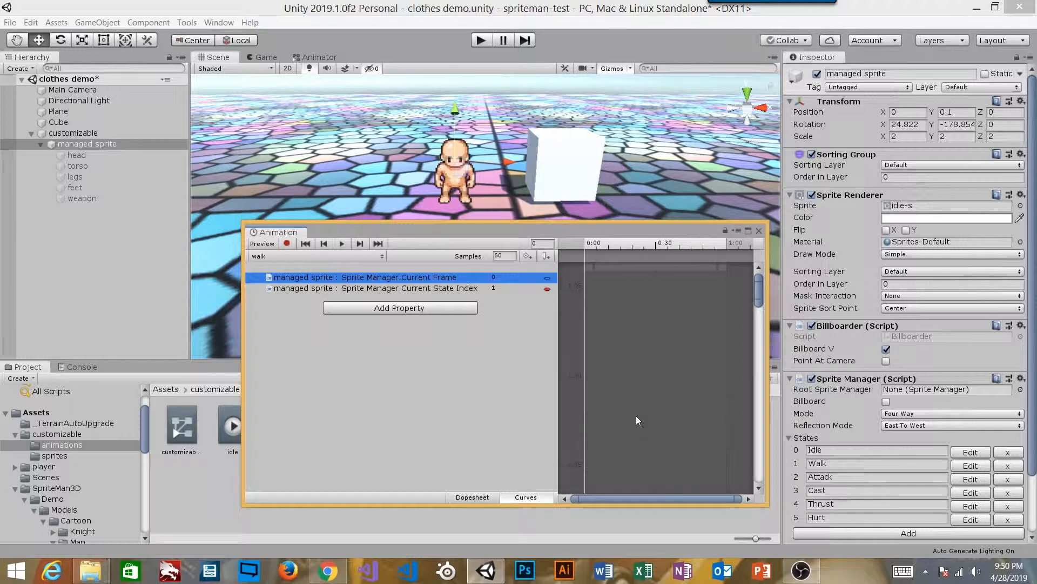
pyautogui.press('f')
pyautogui.click(636, 410)
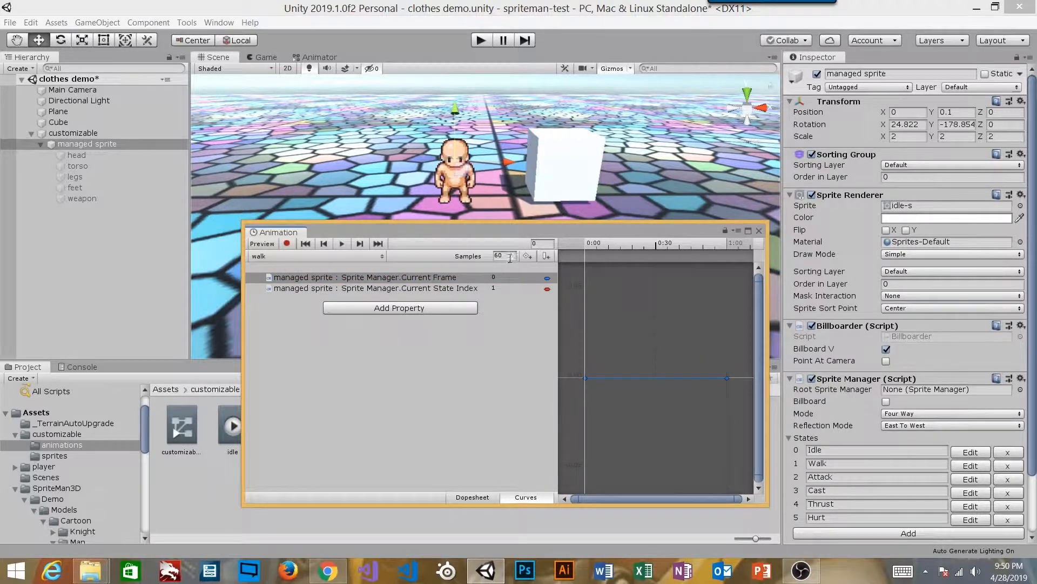
pyautogui.write('4')
pyautogui.press('Return')
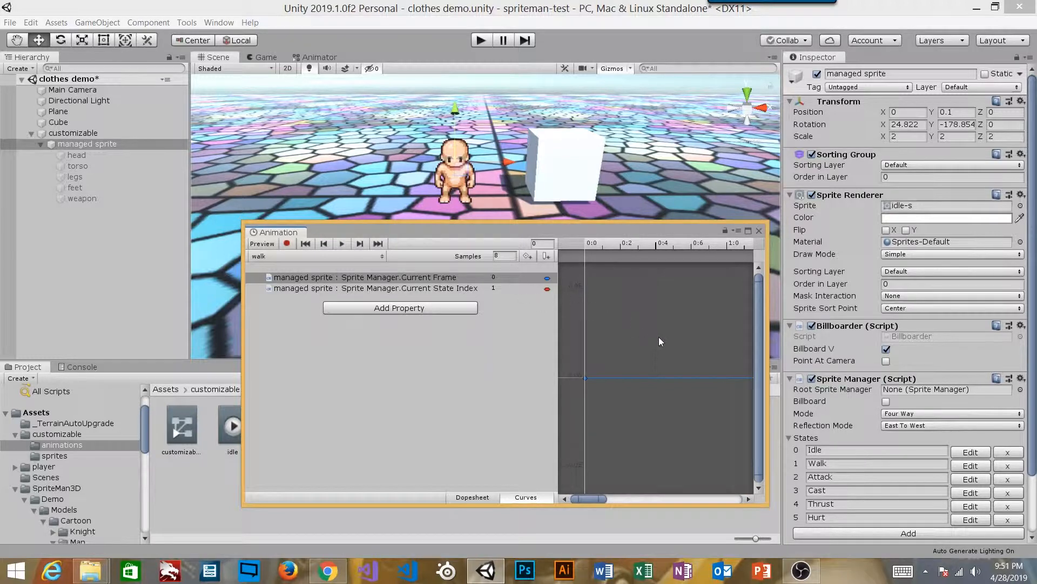
# Move the final keyframes of Current Frame and Current State Index to 1:0 on the walk clip's timeline.
pyautogui.scroll(-10, 657, 330)
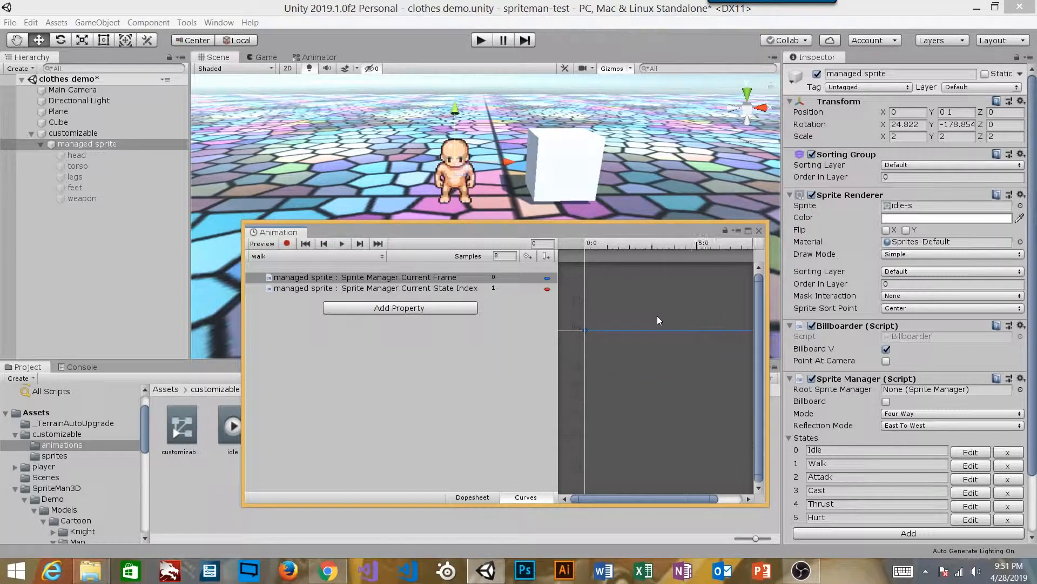
pyautogui.scroll(1, 669, 316)
pyautogui.moveTo(713, 353); pyautogui.dragTo(670, 309)
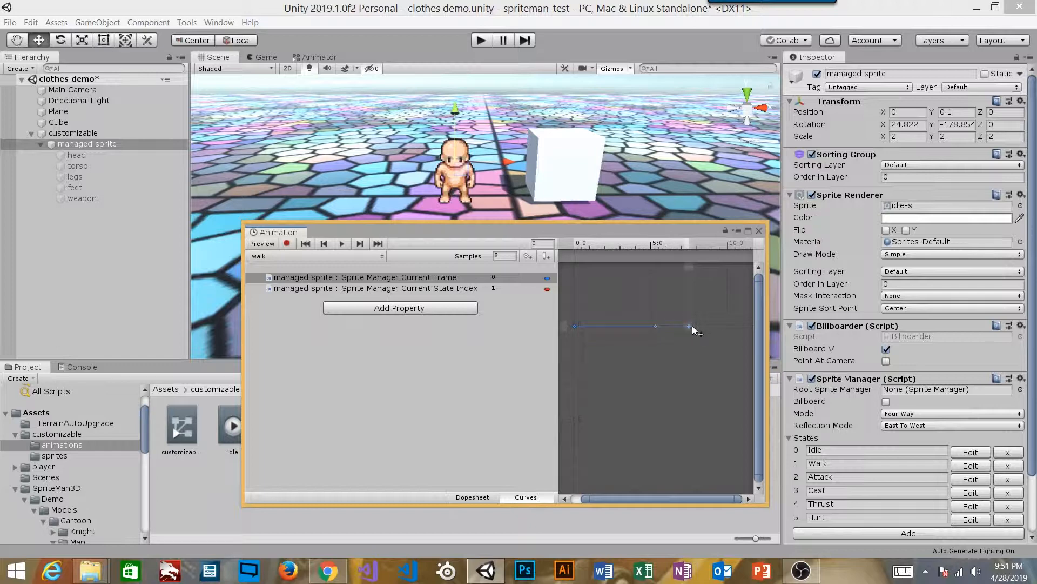
pyautogui.click(472, 496)
pyautogui.moveTo(721, 323); pyautogui.dragTo(589, 291)
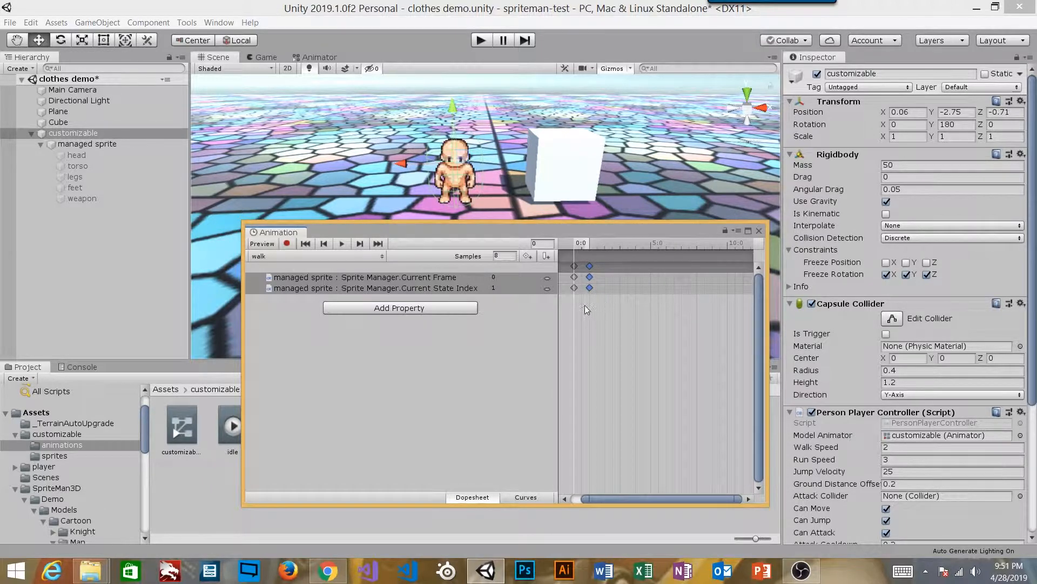
pyautogui.scroll(5, 579, 274)
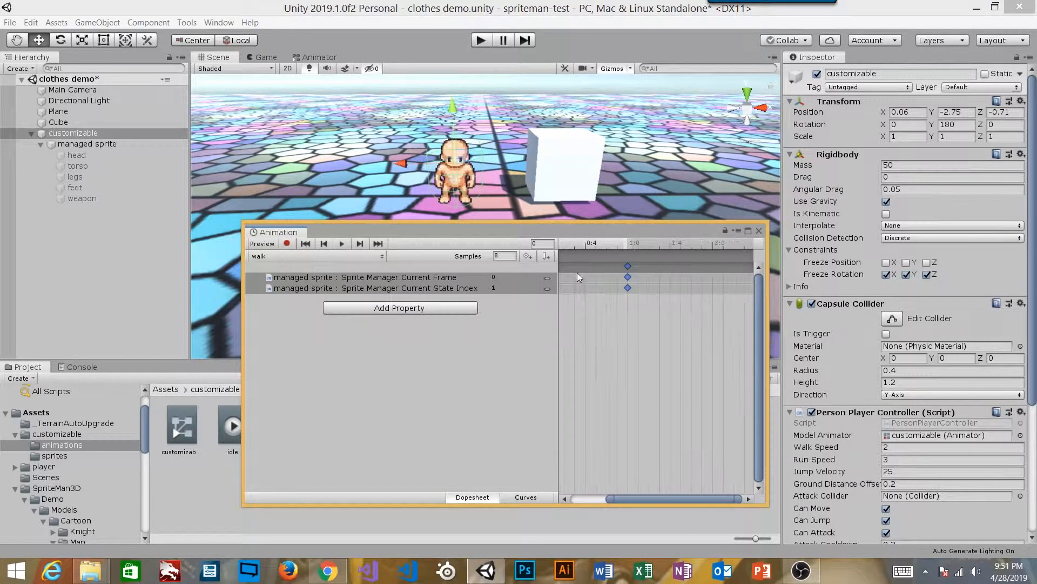
pyautogui.moveTo(624, 500); pyautogui.dragTo(556, 497)
pyautogui.scroll(7, 620, 282)
pyautogui.moveTo(638, 500); pyautogui.dragTo(614, 500)
pyautogui.moveTo(763, 504); pyautogui.dragTo(784, 519)
pyautogui.moveTo(700, 518); pyautogui.dragTo(704, 518)
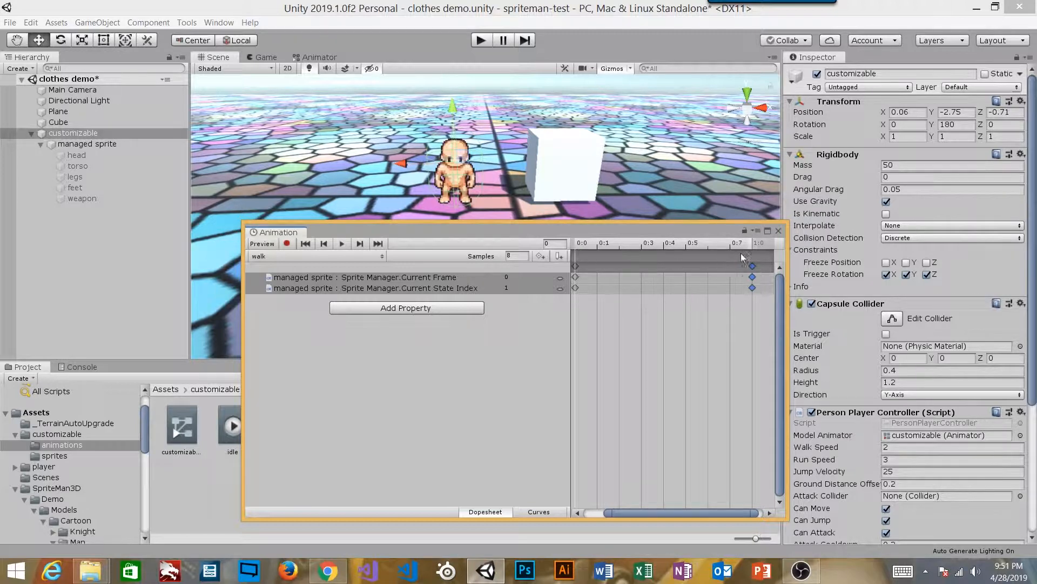
# Open the customizable animator controller and check the walk state's Speed setting.
pyautogui.click(509, 256)
pyautogui.moveTo(521, 230); pyautogui.dragTo(607, 203)
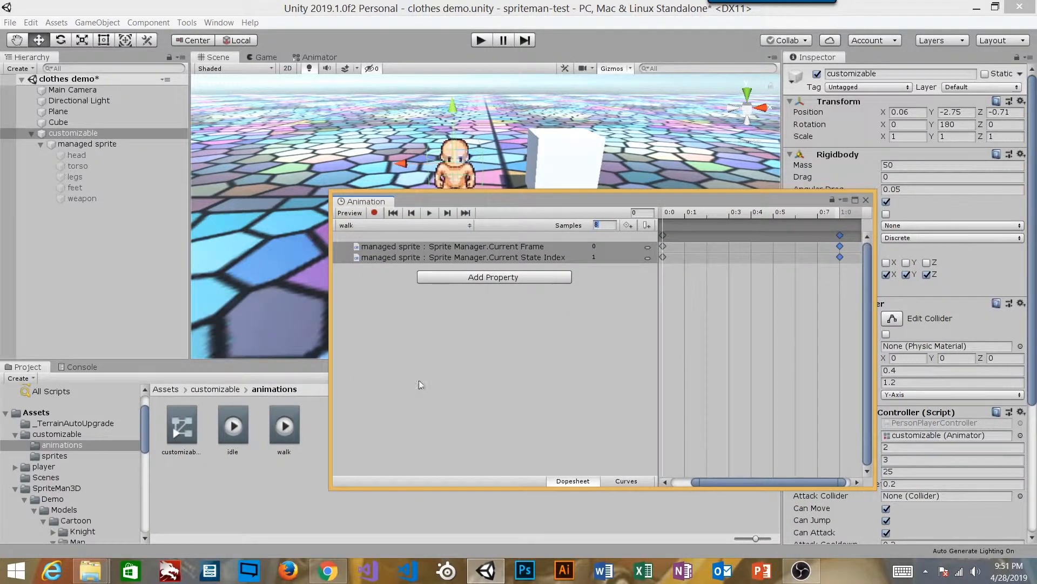
pyautogui.doubleClick(186, 425)
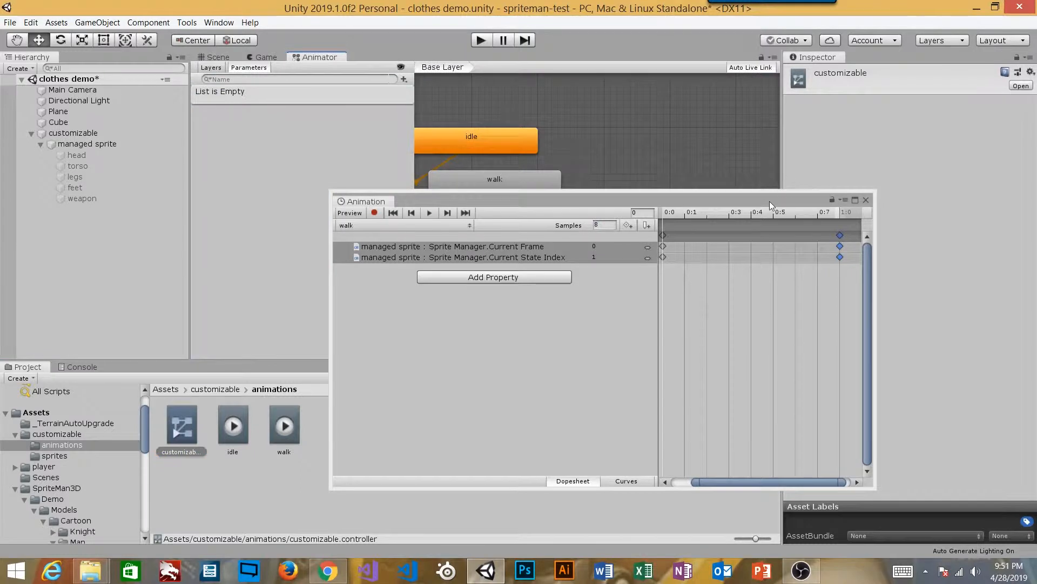
pyautogui.moveTo(770, 201); pyautogui.dragTo(663, 269)
pyautogui.click(528, 181)
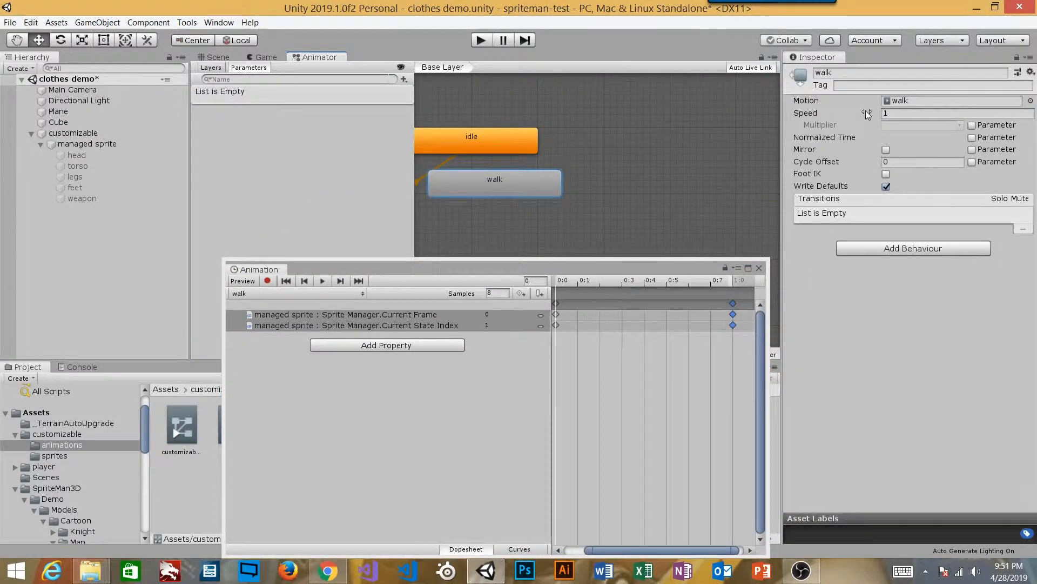
pyautogui.write('1')
pyautogui.click(889, 113)
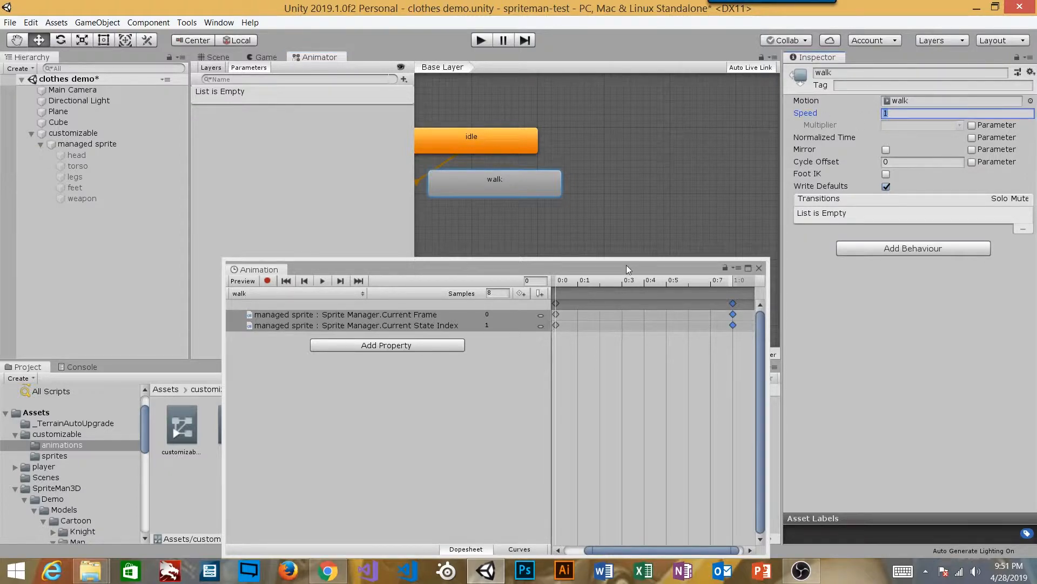
pyautogui.moveTo(627, 265); pyautogui.dragTo(617, 228)
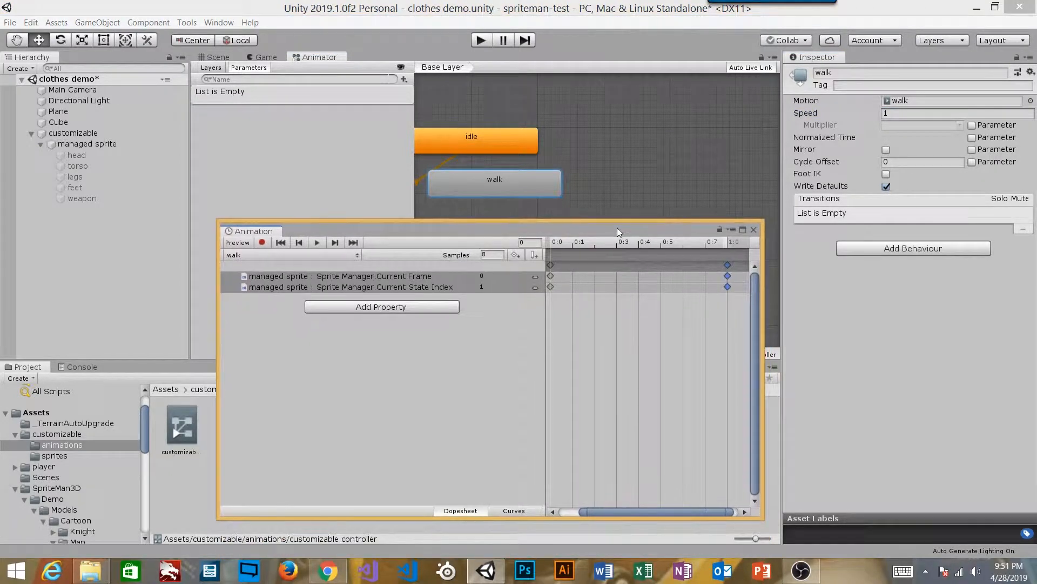
pyautogui.click(734, 296)
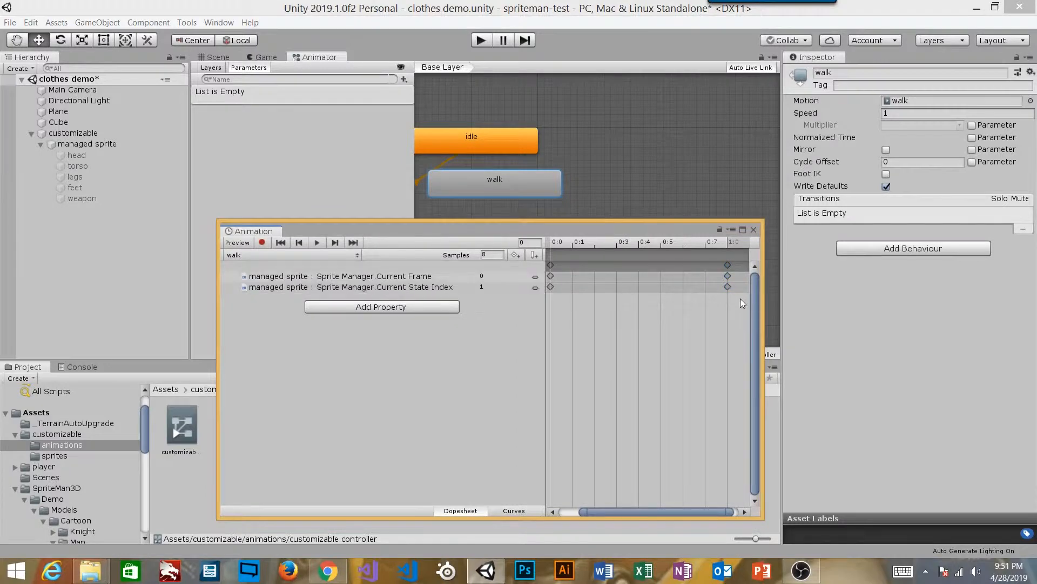
pyautogui.moveTo(743, 261); pyautogui.dragTo(703, 277)
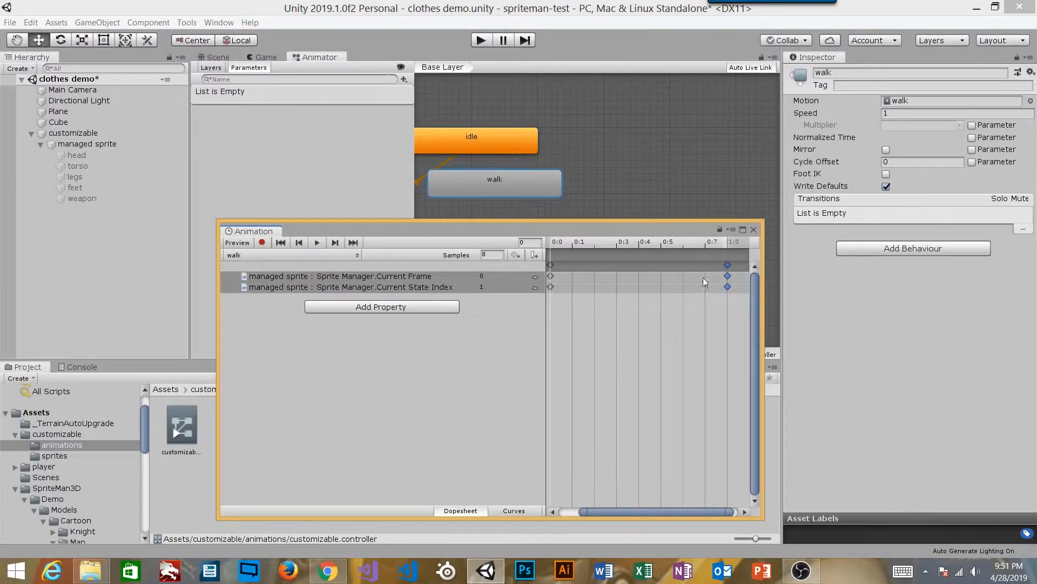
pyautogui.click(658, 316)
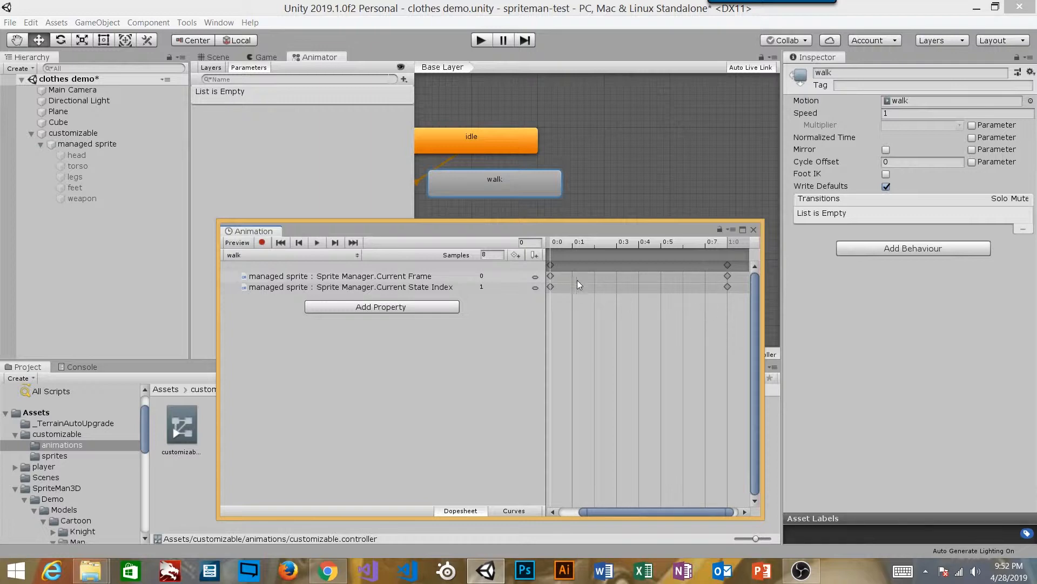
# Open the idle clip asset and review its samples and keyframes.
pyautogui.moveTo(409, 231); pyautogui.dragTo(454, 229)
pyautogui.click(249, 427)
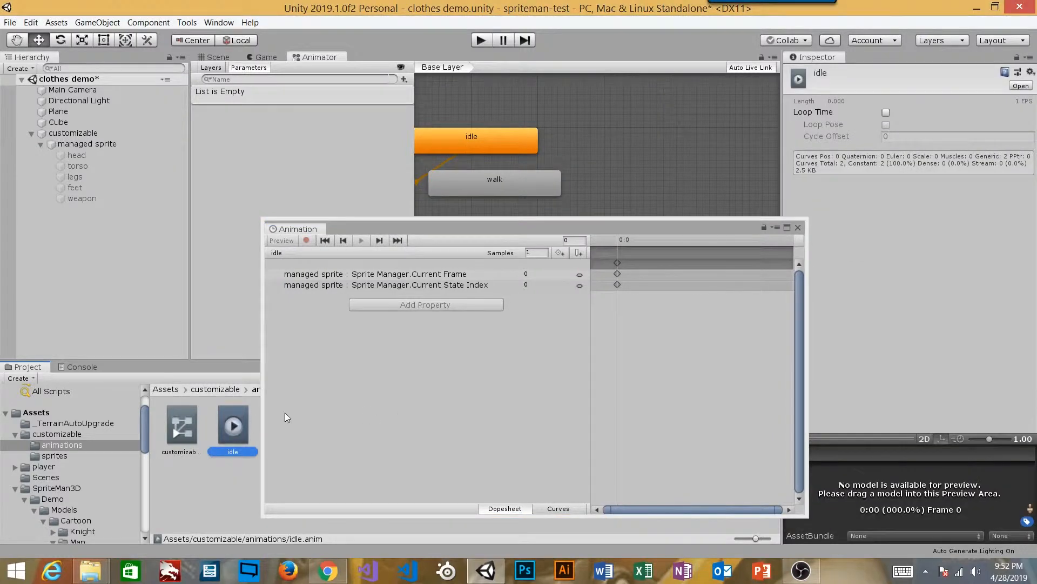
pyautogui.moveTo(399, 228); pyautogui.dragTo(464, 209)
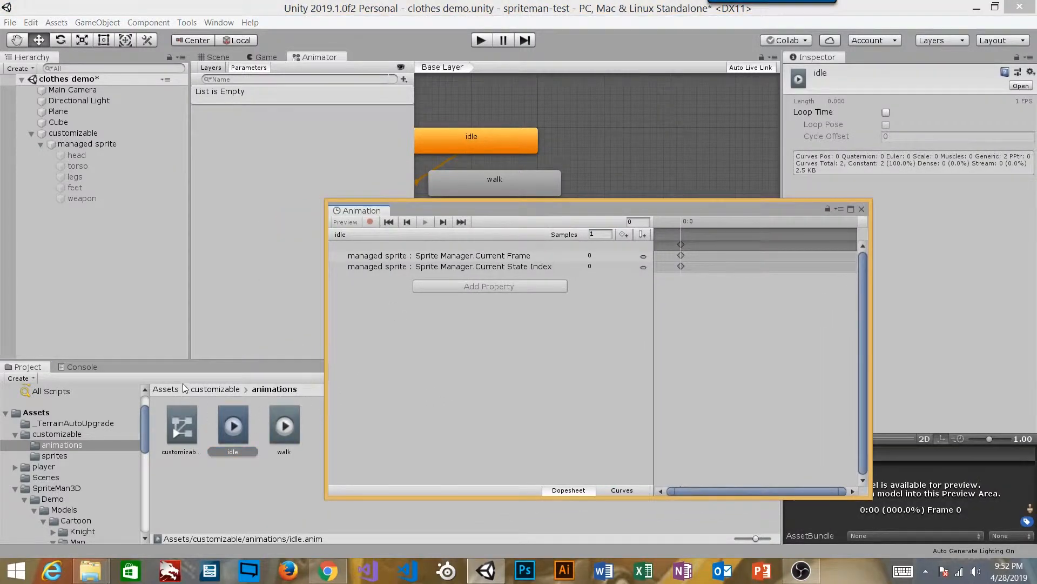
# Select the customizable object, switch its animation back to the walk clip, and show the character in the Scene view.
pyautogui.click(81, 133)
pyautogui.click(385, 234)
pyautogui.click(382, 261)
pyautogui.moveTo(689, 201); pyautogui.dragTo(521, 233)
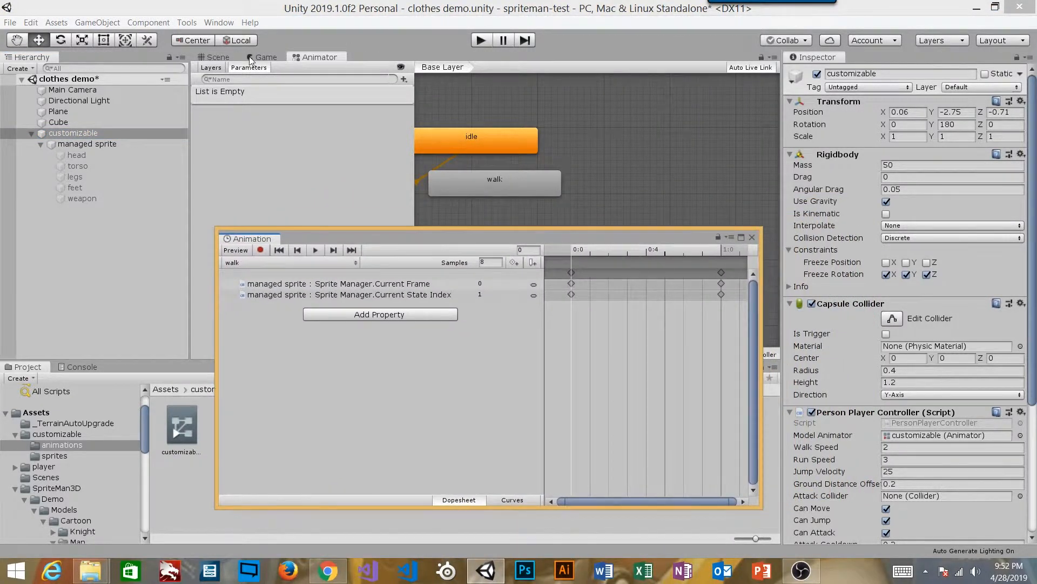
pyautogui.click(223, 58)
pyautogui.click(591, 283)
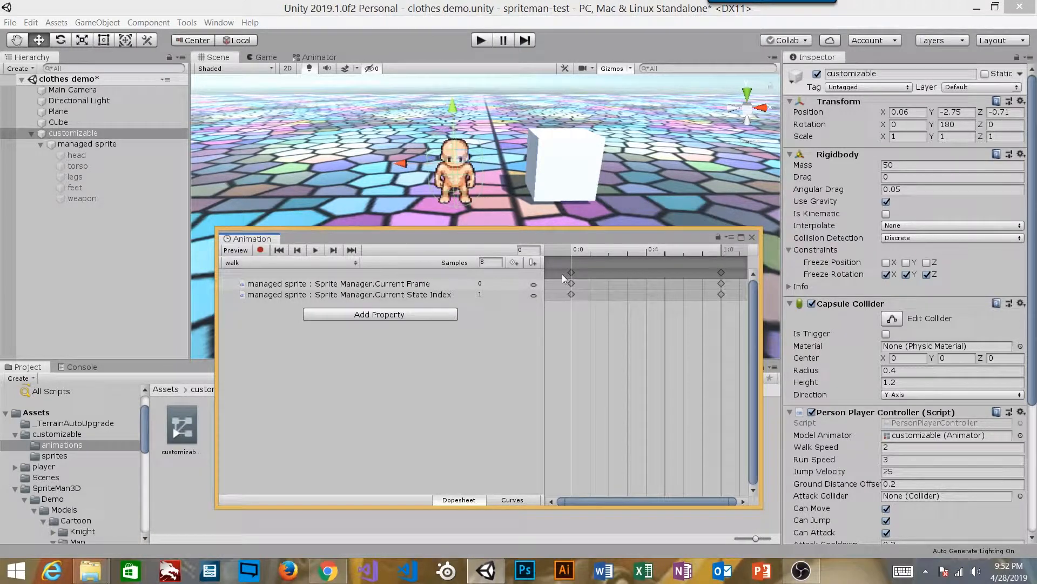
pyautogui.keyDown('alt'); pyautogui.moveTo(459, 193); pyautogui.dragTo(432, 194); pyautogui.keyUp('alt')
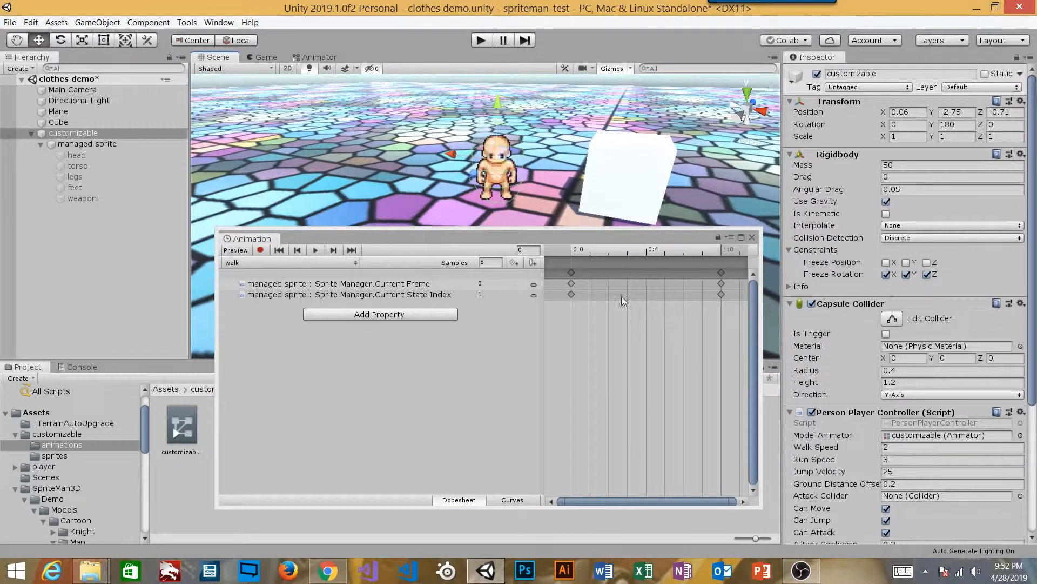
# Add Current Frame keyframes to the walk clip at every sample from 0:1 through 0:7.
pyautogui.rightClick(591, 284)
pyautogui.click(609, 289)
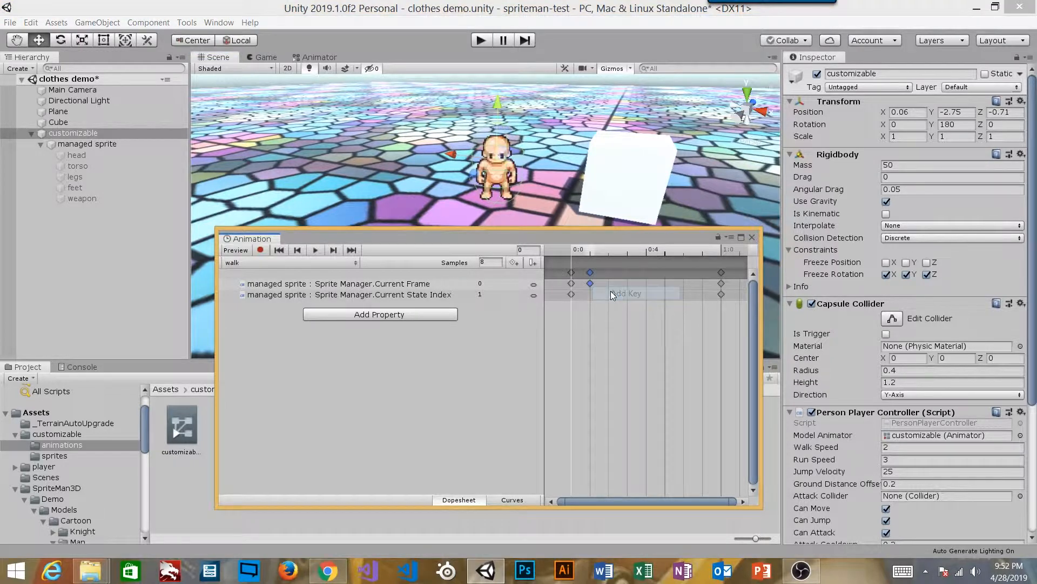
pyautogui.rightClick(608, 285)
pyautogui.click(619, 291)
pyautogui.rightClick(626, 284)
pyautogui.click(641, 292)
pyautogui.rightClick(644, 284)
pyautogui.click(662, 290)
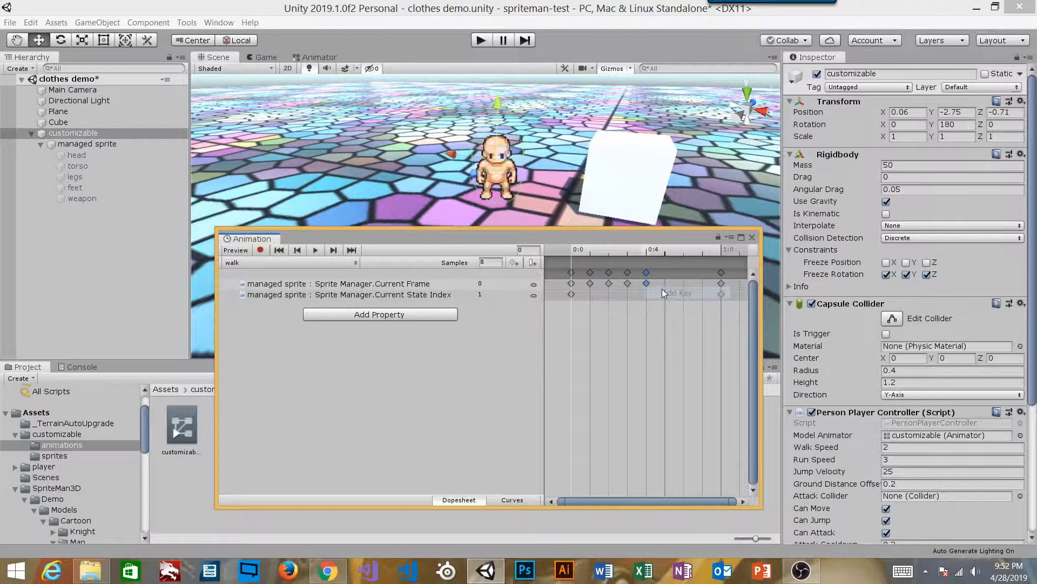
pyautogui.rightClick(665, 285)
pyautogui.click(683, 292)
pyautogui.rightClick(683, 284)
pyautogui.click(696, 291)
pyautogui.rightClick(701, 283)
pyautogui.click(714, 292)
# Show the walk clip's Current Frame property as an editable curve and shift the Animation window slightly.
pyautogui.click(571, 283)
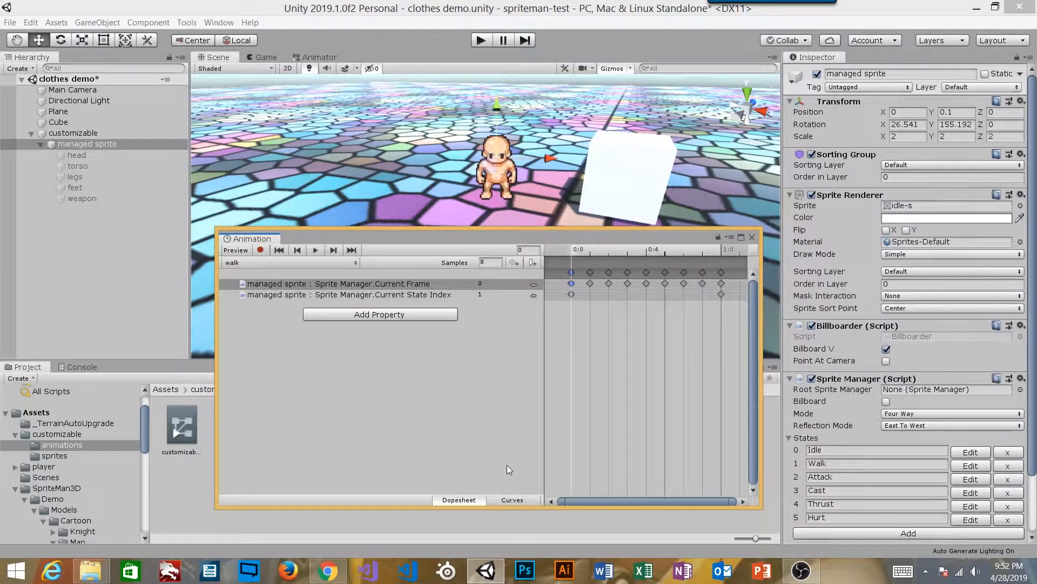
pyautogui.click(514, 499)
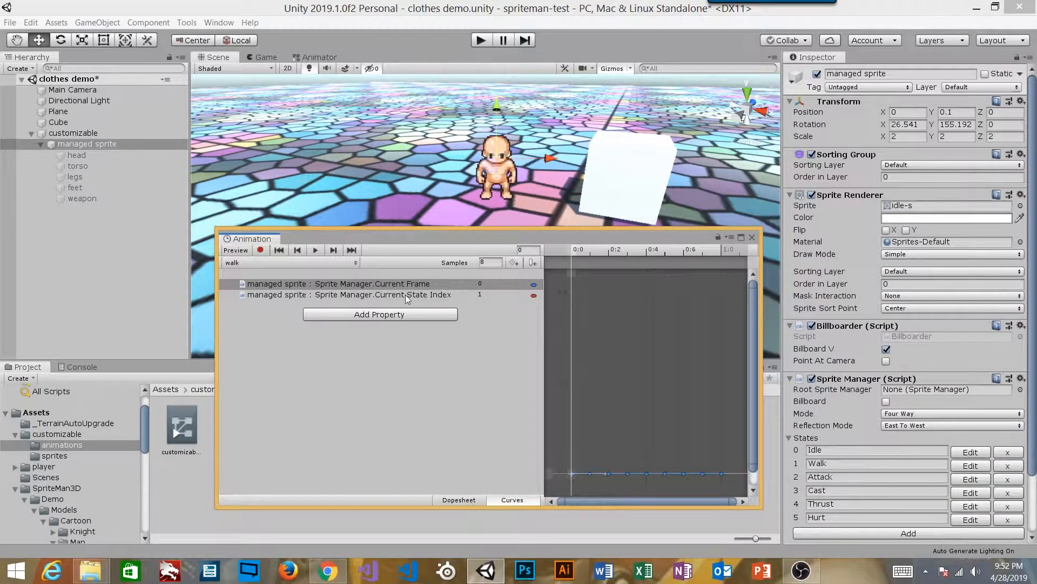
pyautogui.click(324, 284)
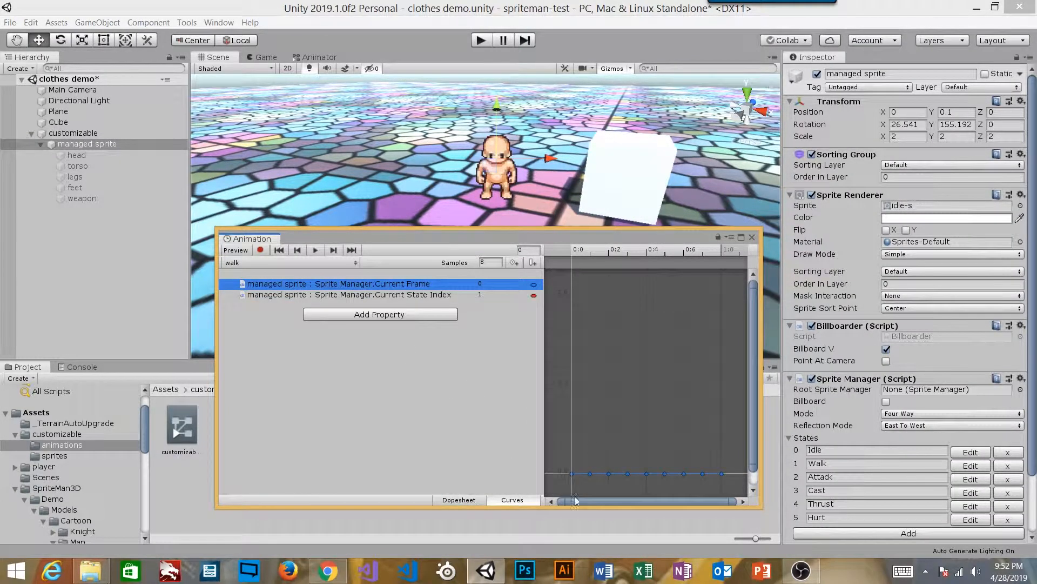
pyautogui.click(571, 473)
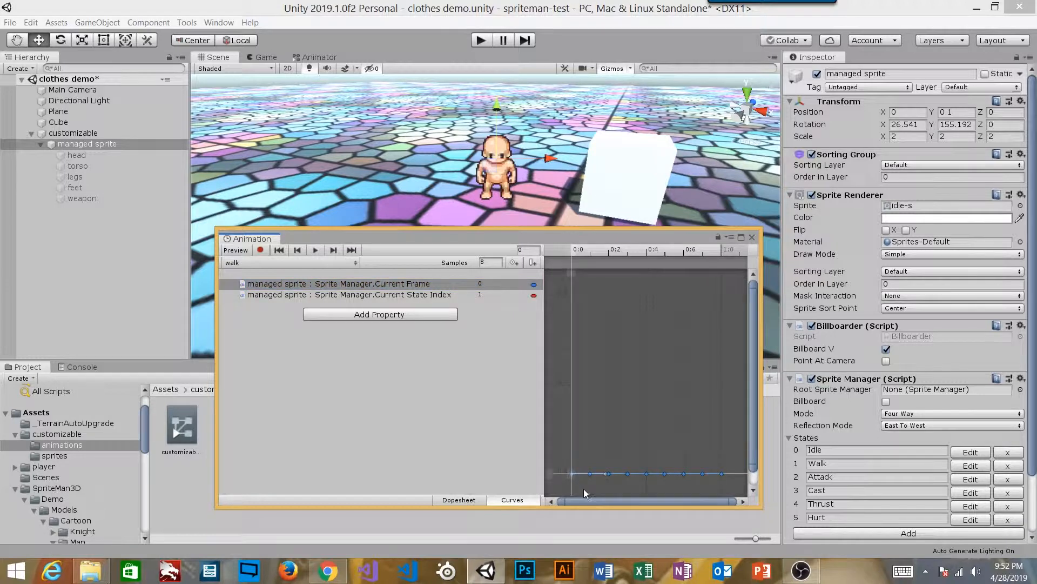
pyautogui.moveTo(583, 489); pyautogui.dragTo(563, 463)
pyautogui.click(582, 484)
pyautogui.moveTo(458, 238); pyautogui.dragTo(441, 236)
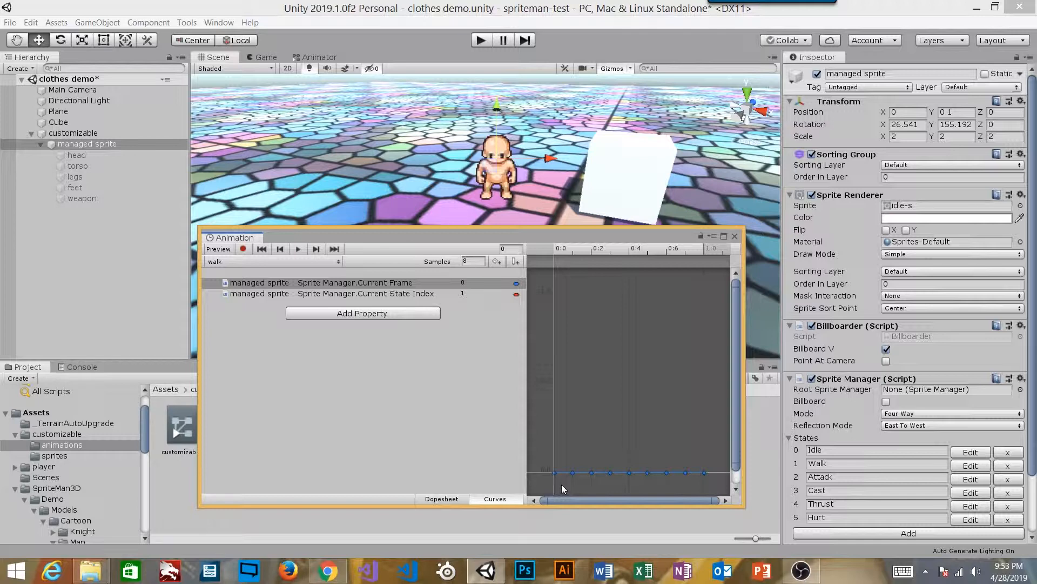
# Set the walk clip's Current Frame keys at 0:1 and 0:2 to 1 and 2.
pyautogui.click(554, 472)
pyautogui.rightClick(572, 471)
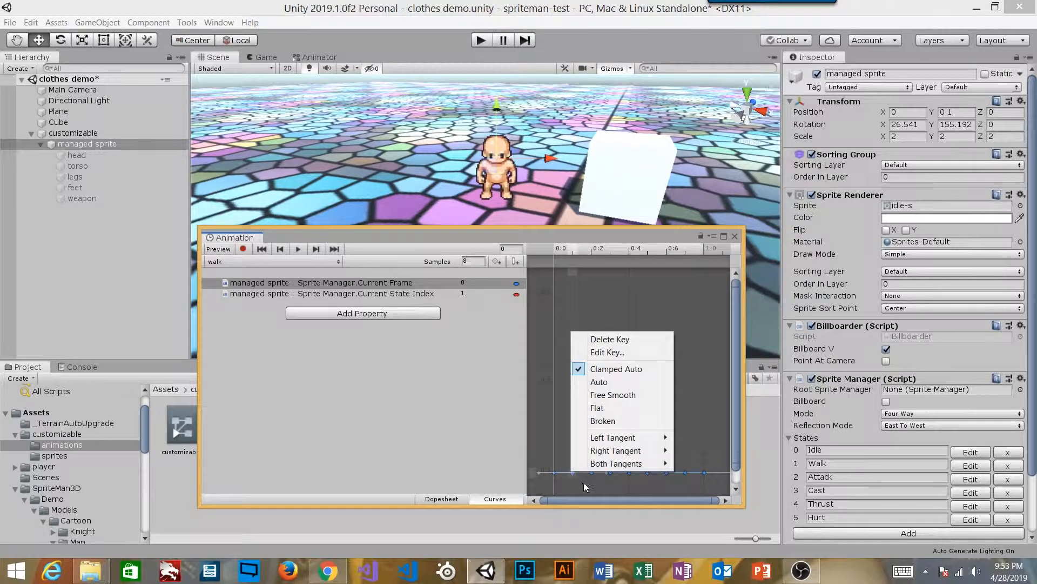
pyautogui.click(621, 353)
pyautogui.write('1')
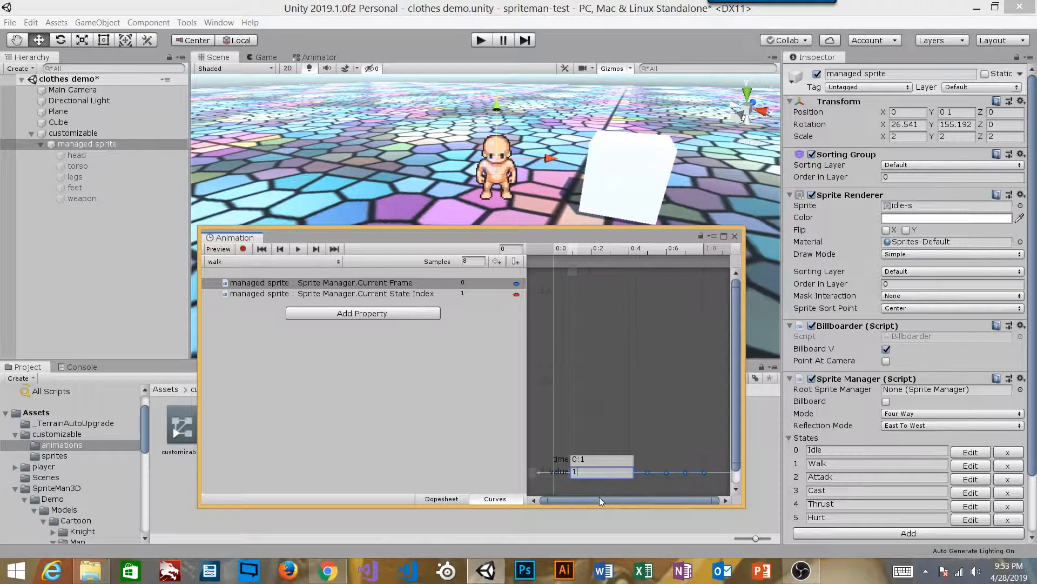
pyautogui.press('Return')
pyautogui.click(599, 485)
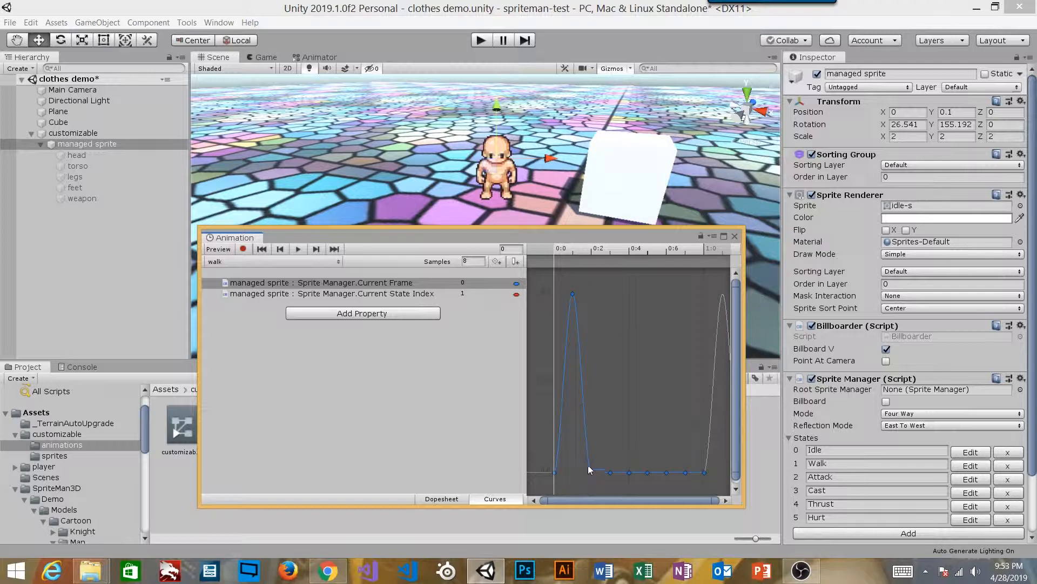
pyautogui.rightClick(591, 472)
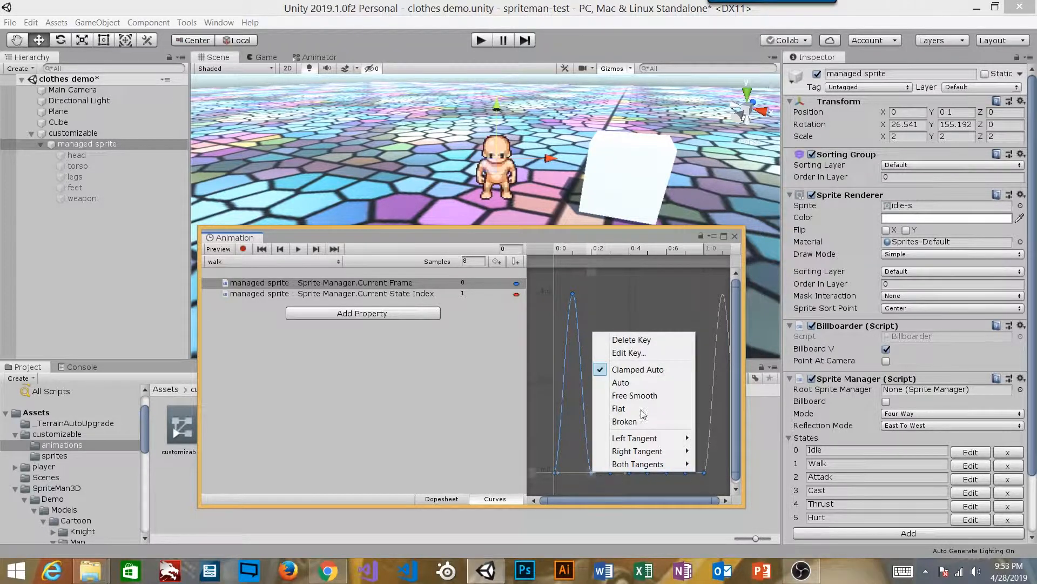
pyautogui.click(628, 355)
pyautogui.press('Return')
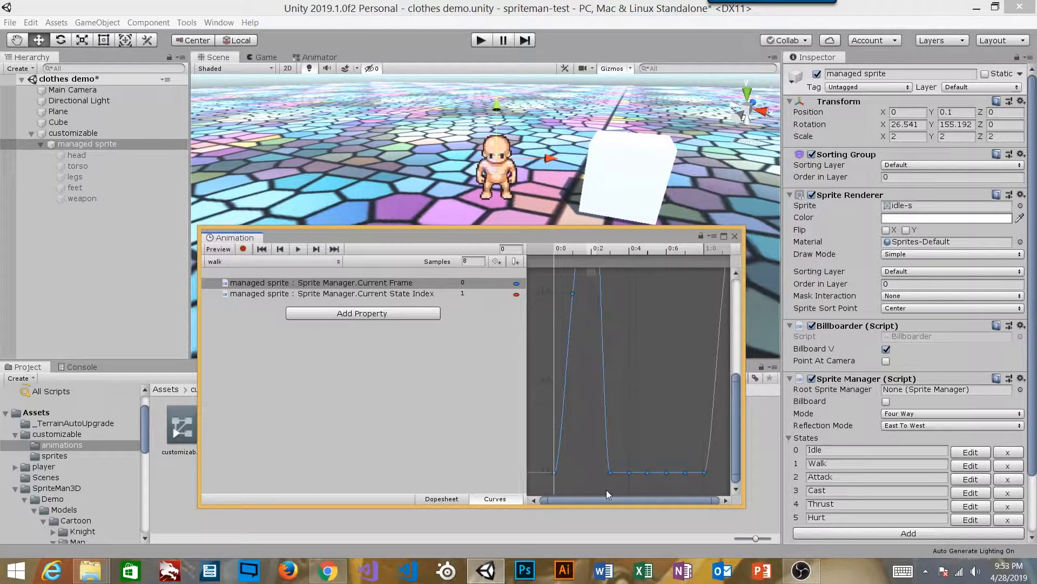
# Set the Current Frame keys at 0:3 and 0:4 to 3 and 4.
pyautogui.rightClick(610, 472)
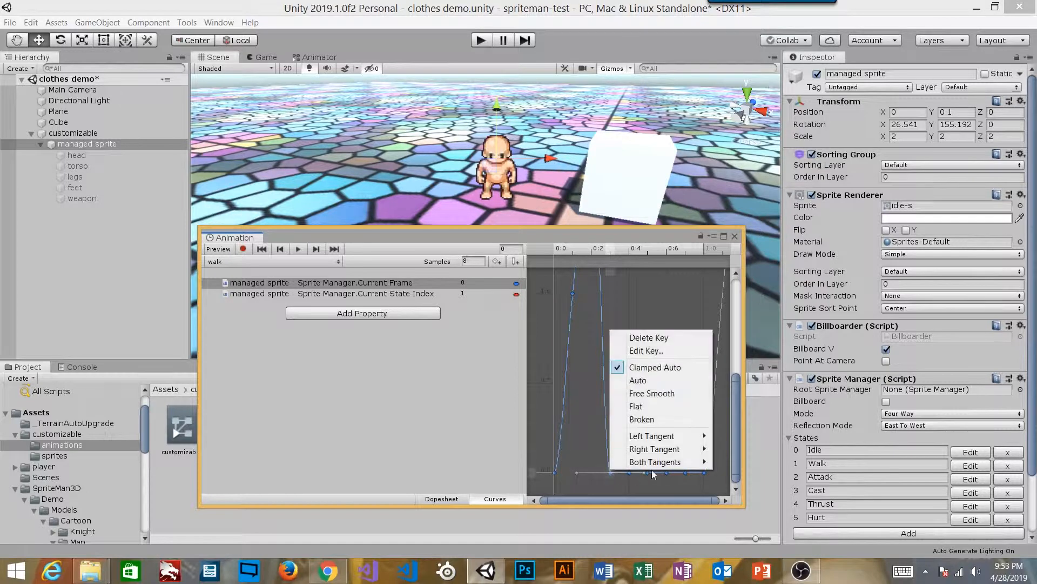
pyautogui.click(644, 351)
pyautogui.write('3')
pyautogui.press('Return')
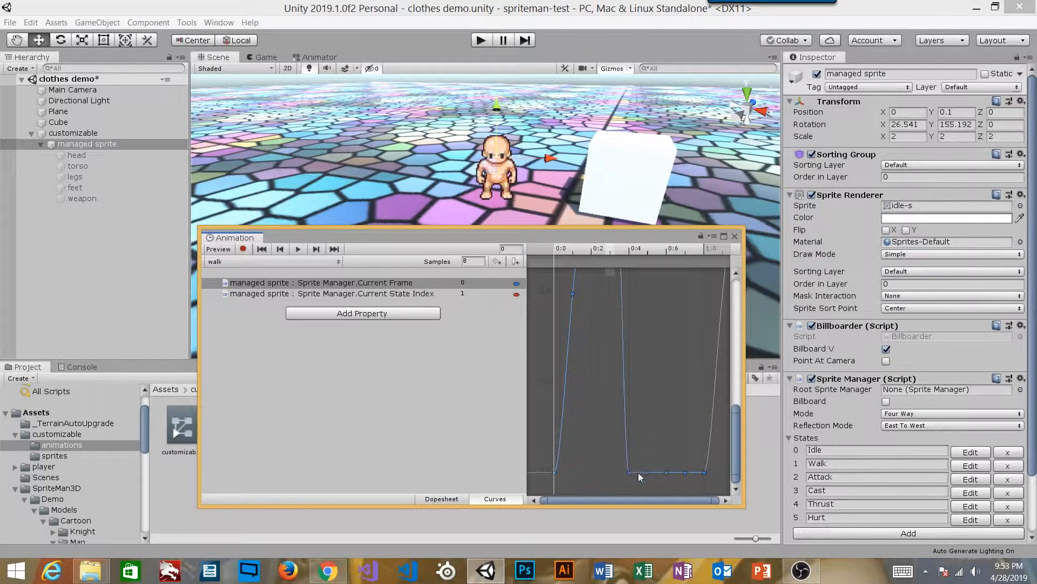
pyautogui.rightClick(630, 472)
pyautogui.click(652, 352)
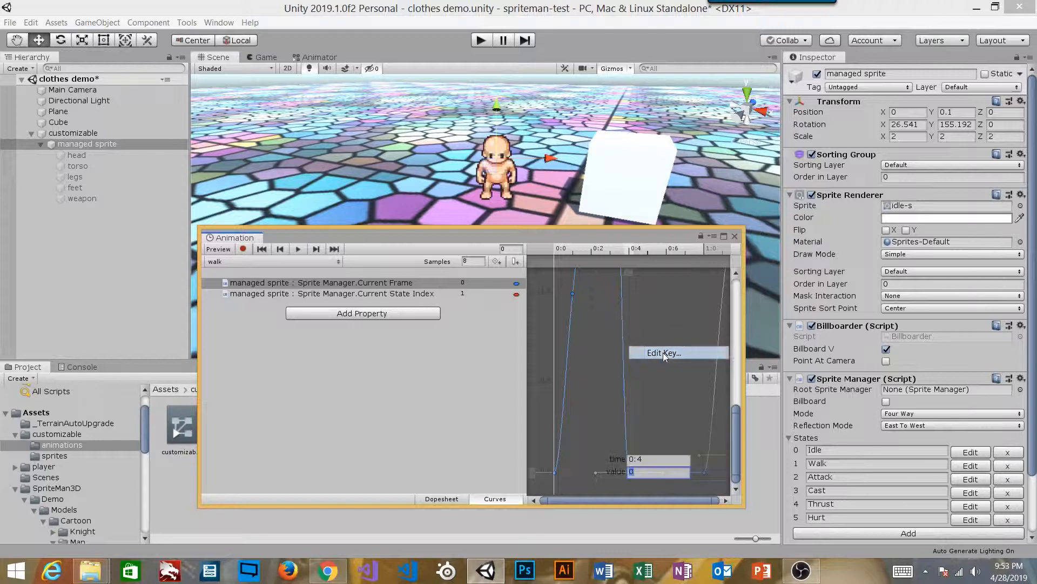
pyautogui.press('Return')
# Set the Current Frame keys at 0:5 and 0:6 to 5 and 6.
pyautogui.rightClick(647, 472)
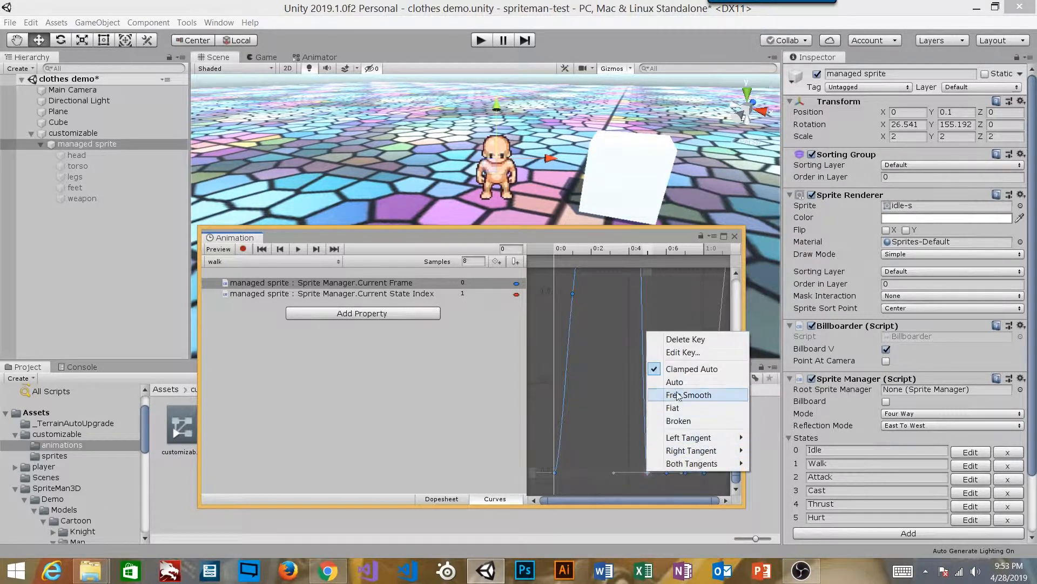
pyautogui.click(671, 353)
pyautogui.write('5')
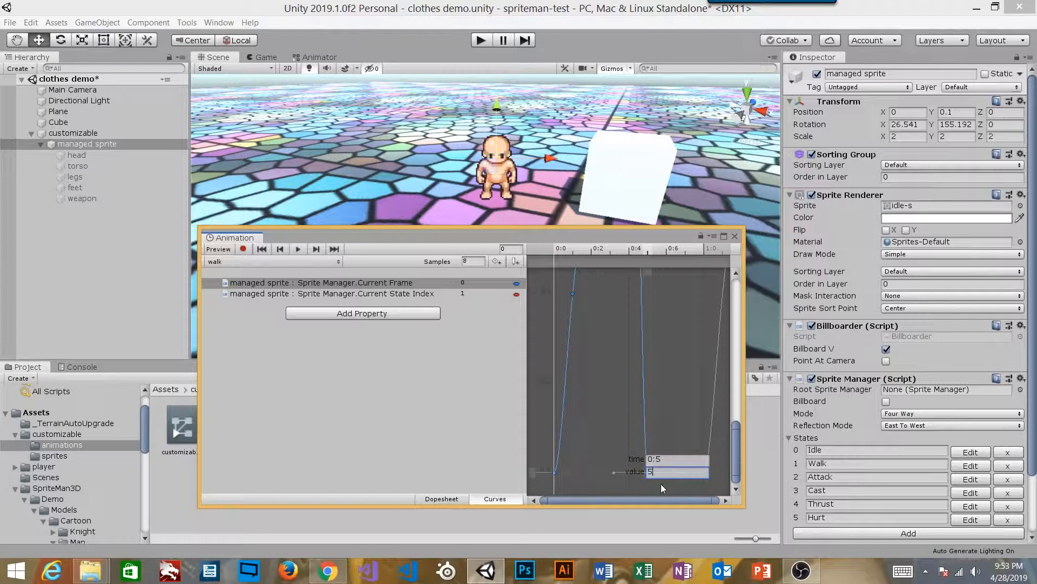
pyautogui.press('Return')
pyautogui.moveTo(678, 482); pyautogui.dragTo(648, 455)
pyautogui.rightClick(667, 474)
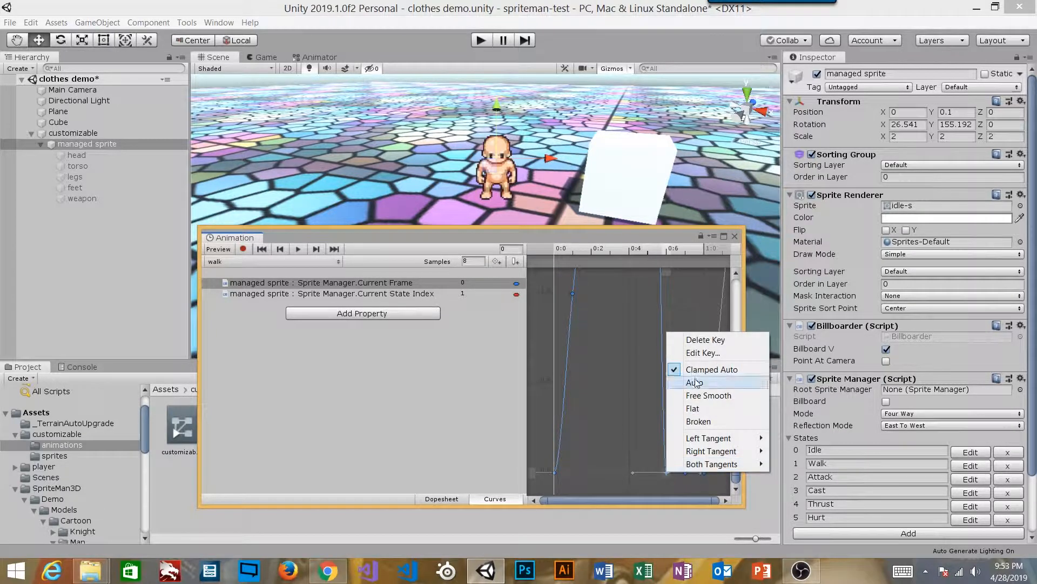
pyautogui.click(689, 352)
pyautogui.write('6')
pyautogui.press('Return')
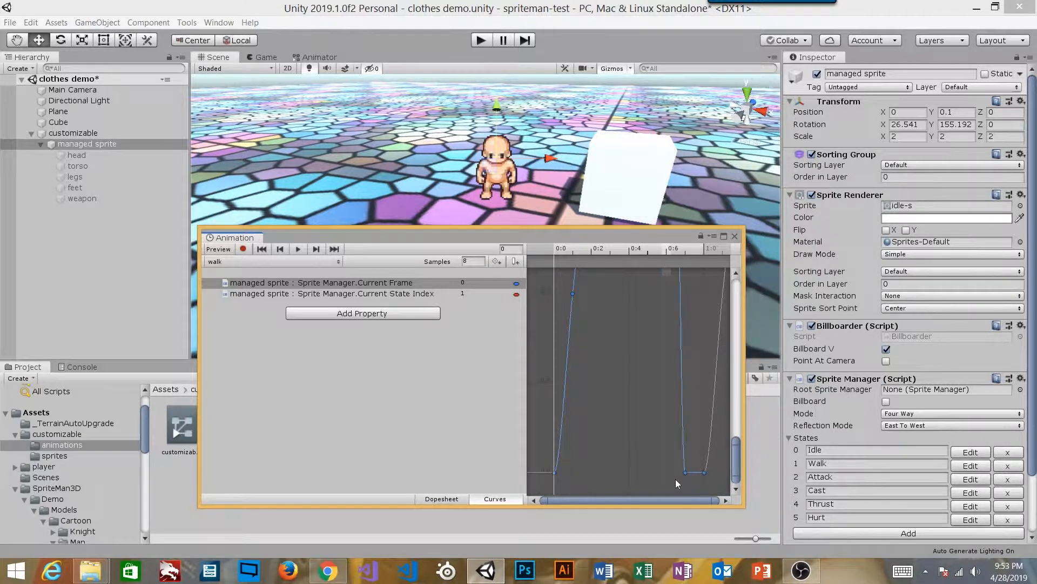
# Set the last two Current Frame keys, at 0:7 and 1:0, together to 7 and check the whole curve.
pyautogui.moveTo(692, 475); pyautogui.dragTo(667, 436)
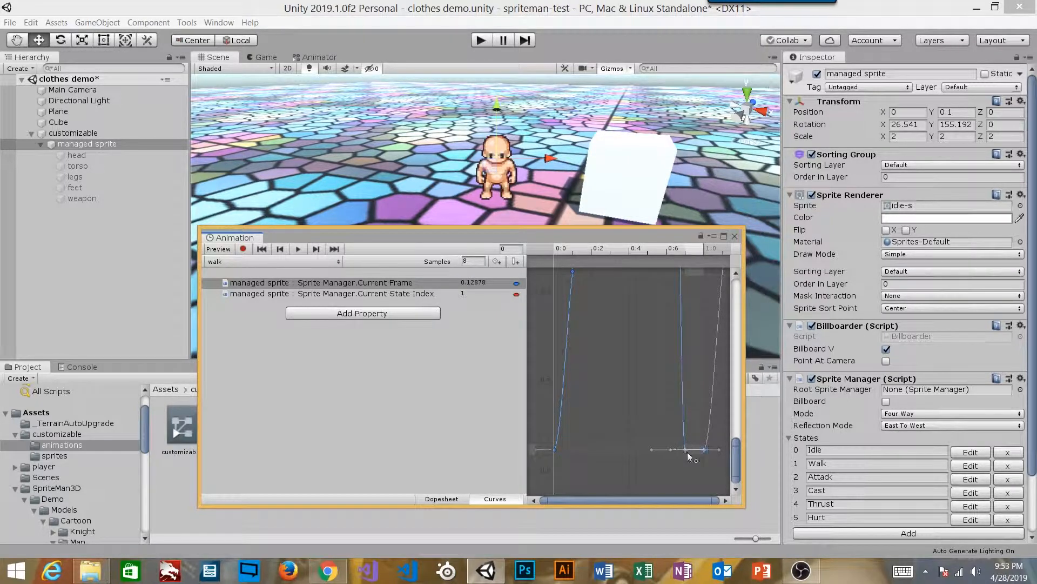
pyautogui.rightClick(687, 449)
pyautogui.click(718, 334)
pyautogui.write('7')
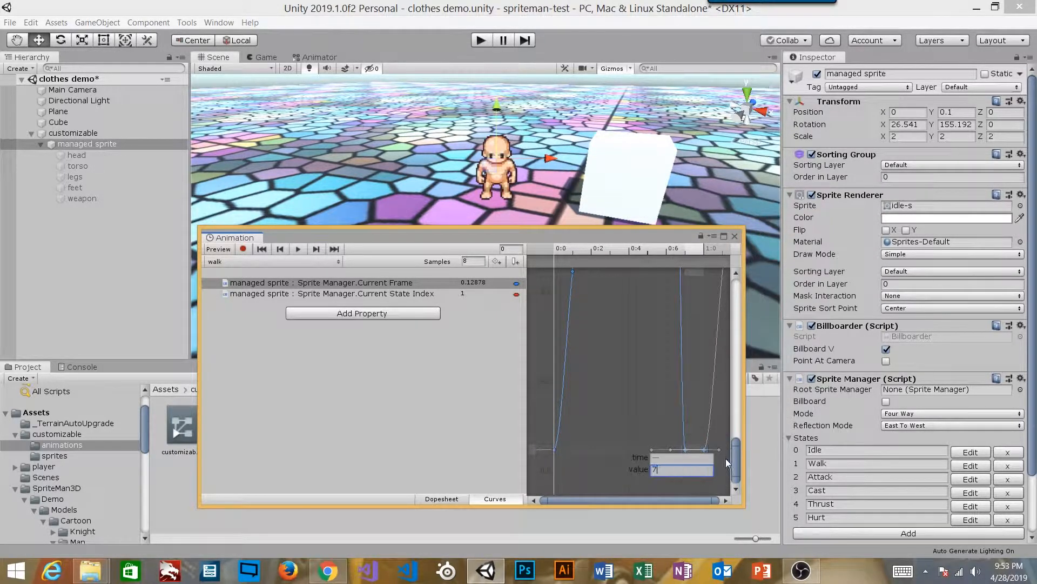
pyautogui.press('Return')
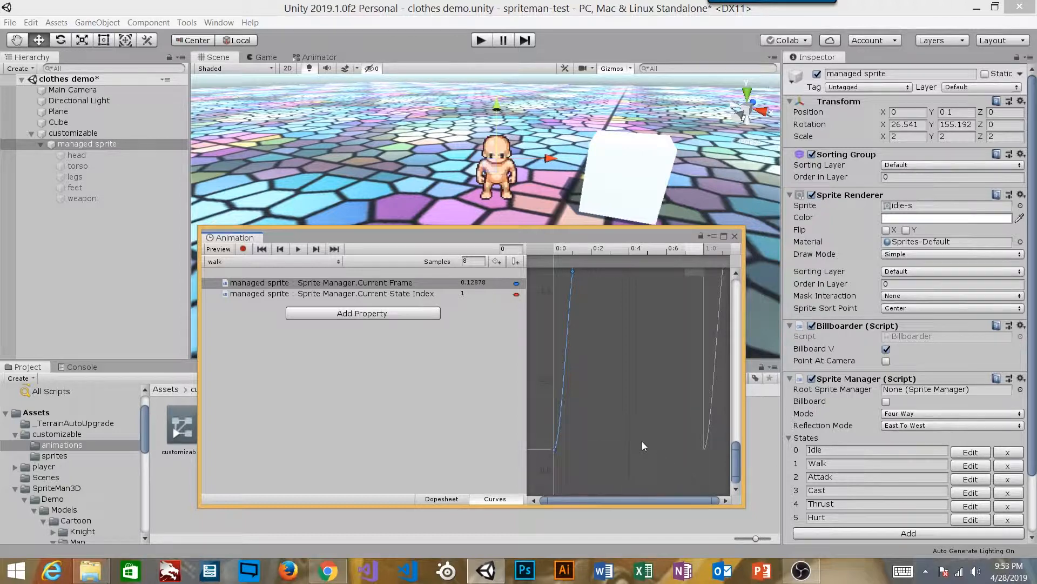
pyautogui.hotkey('ctrl', 'a')
pyautogui.press('f')
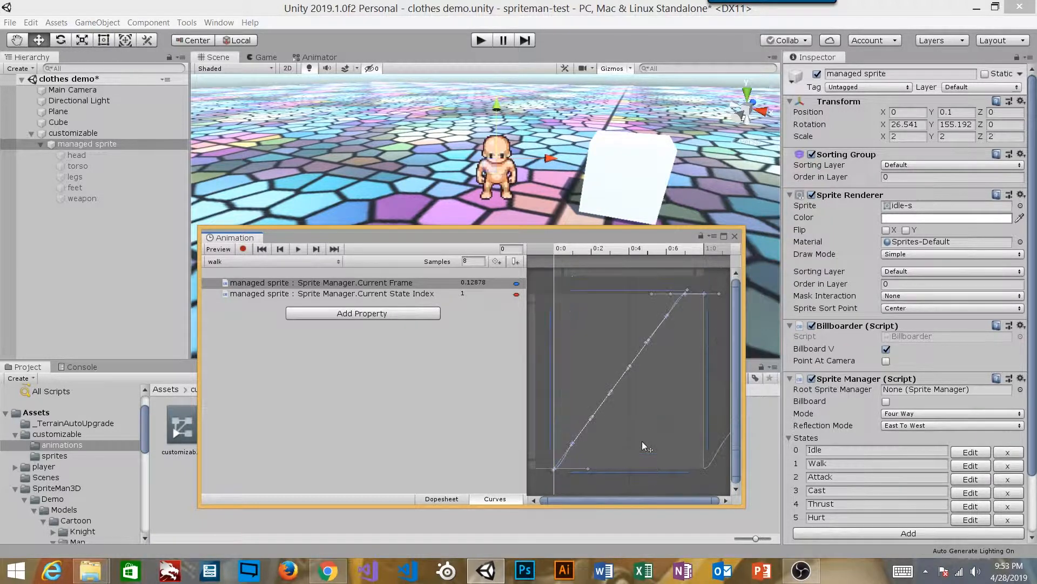
pyautogui.click(642, 483)
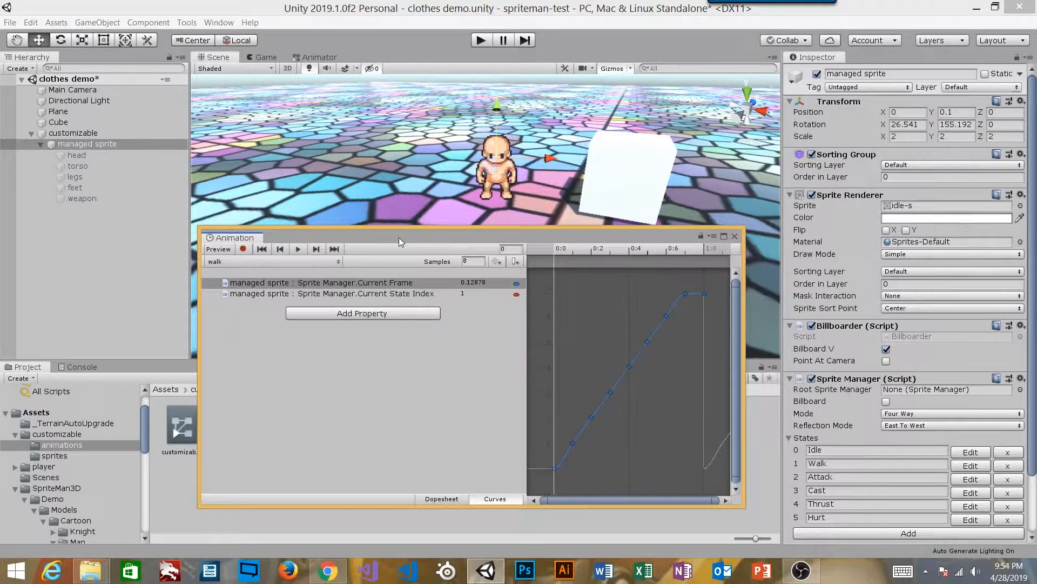
# Preview the walk clip on the character from another viewing angle, stop the playback and close the Animation window.
pyautogui.click(298, 250)
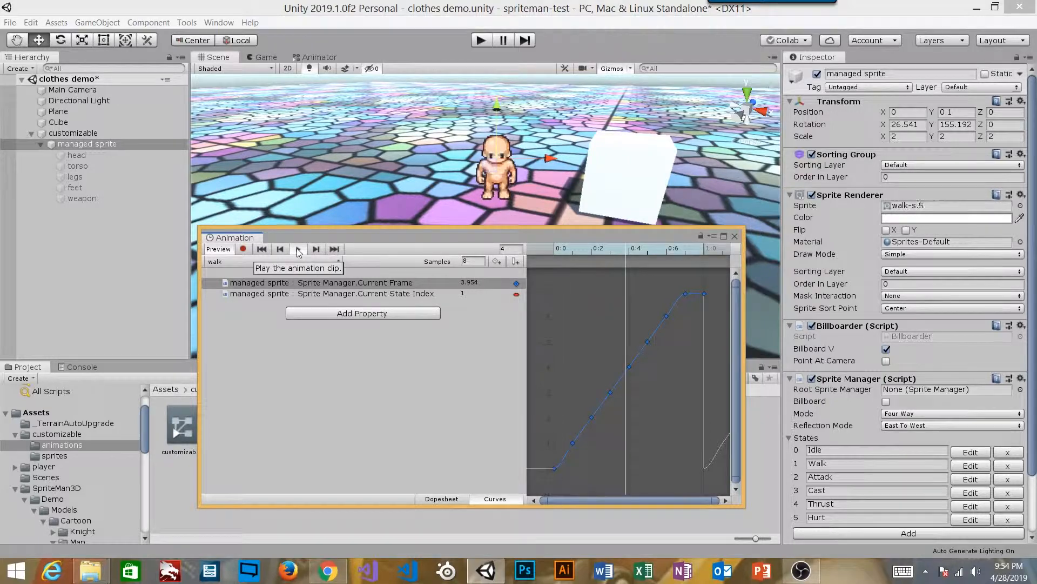
pyautogui.keyDown('alt'); pyautogui.moveTo(530, 187); pyautogui.dragTo(393, 142); pyautogui.keyUp('alt')
pyautogui.moveTo(393, 142); pyautogui.dragTo(392, 142, button='middle')
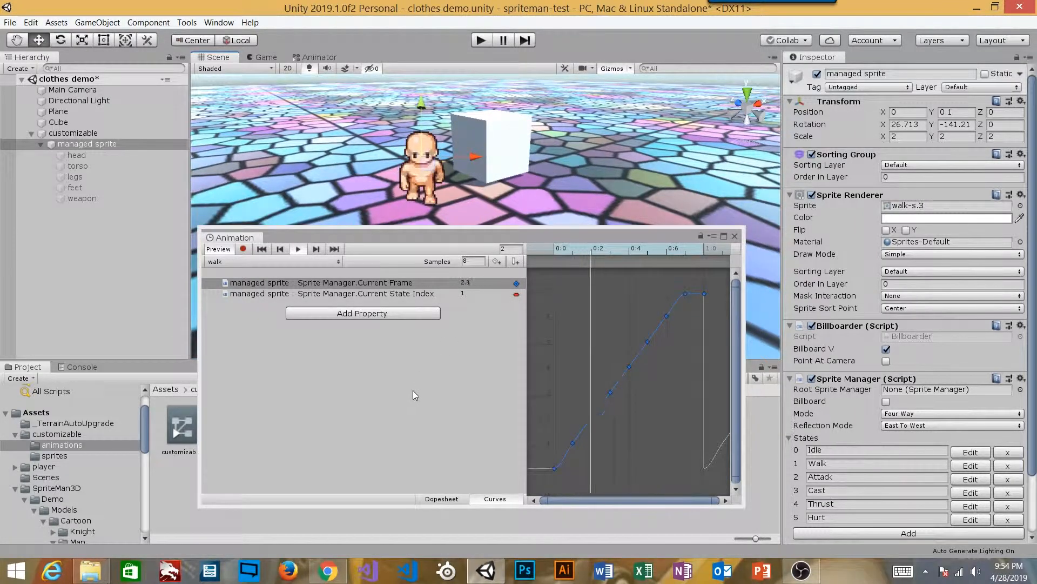
pyautogui.click(297, 250)
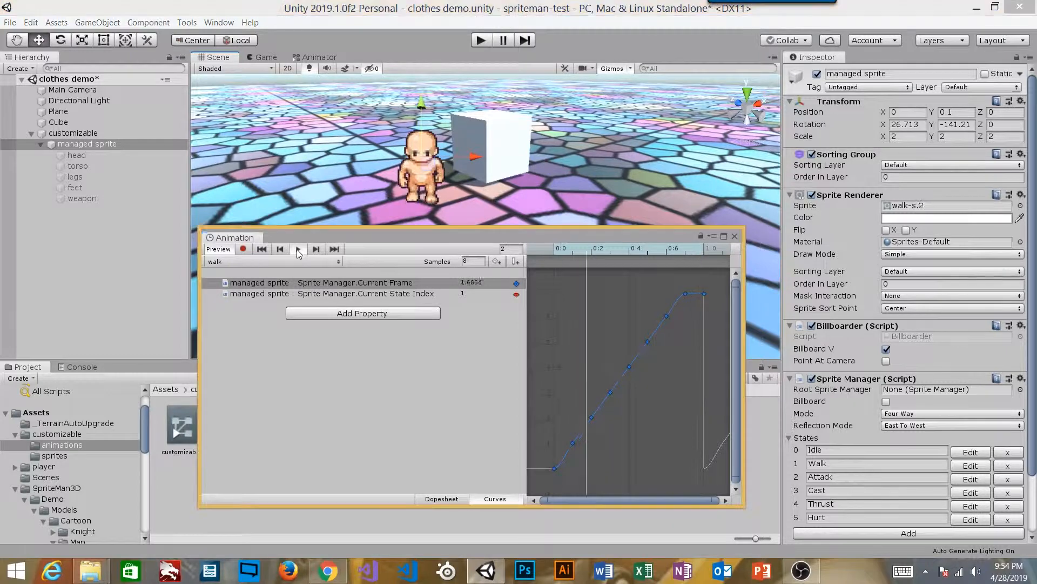
pyautogui.click(372, 380)
pyautogui.click(224, 250)
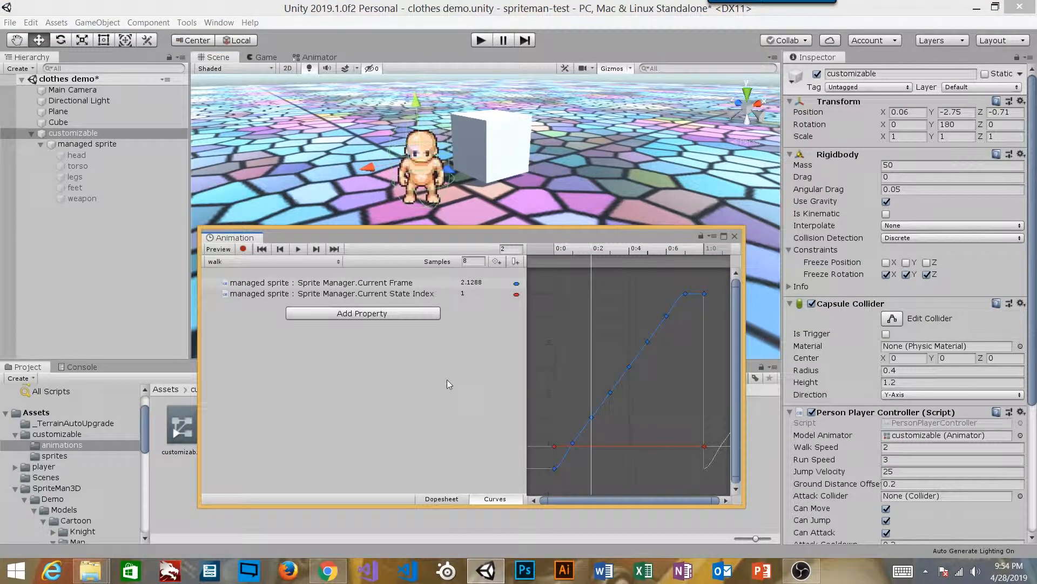
pyautogui.click(734, 237)
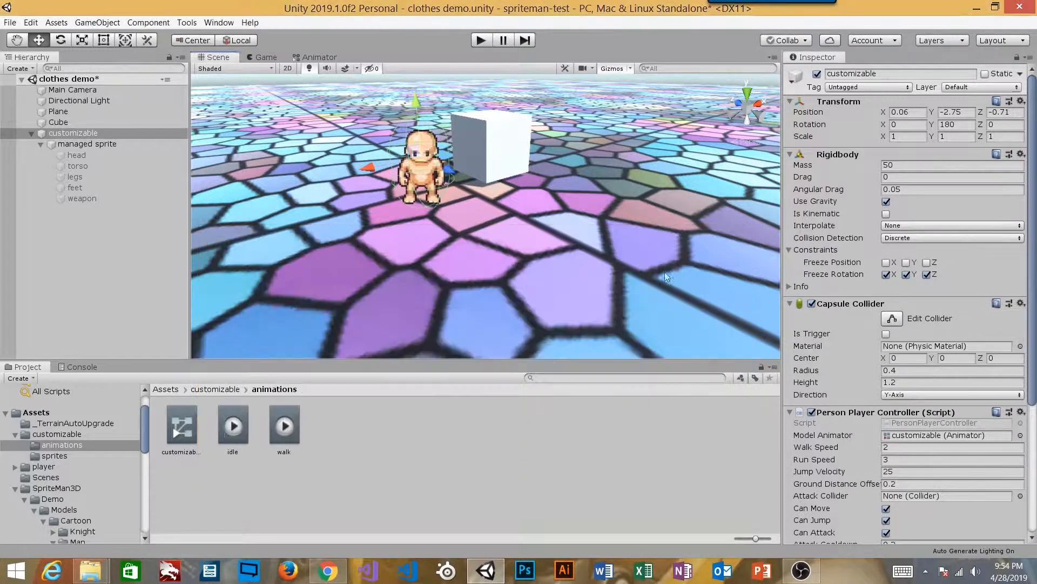
# Check the customizable controller, then run the scene in the Game view, walk the character in all directions and stop playing.
pyautogui.doubleClick(183, 420)
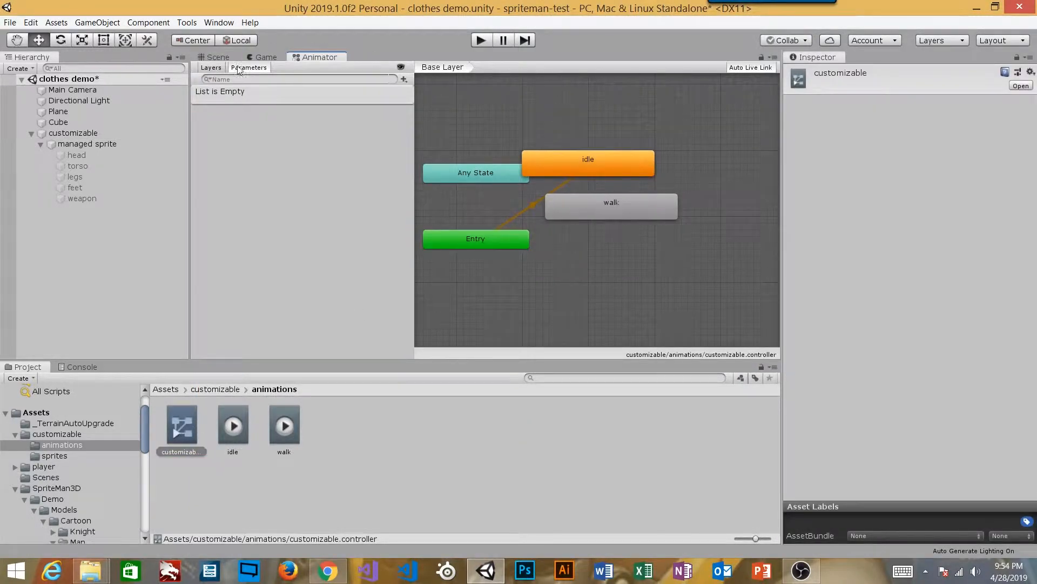
pyautogui.click(270, 58)
pyautogui.click(481, 41)
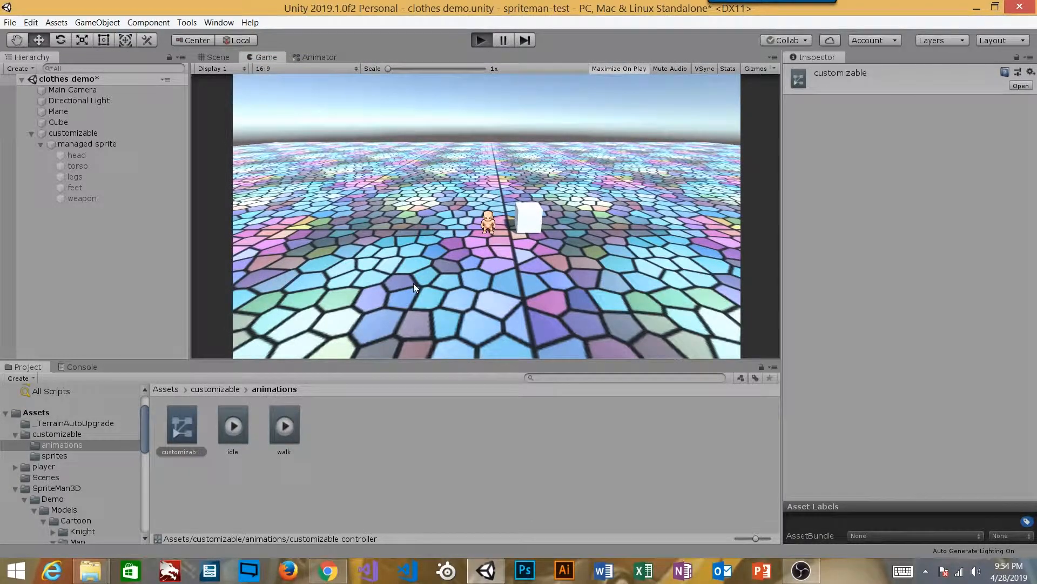
pyautogui.press('s')
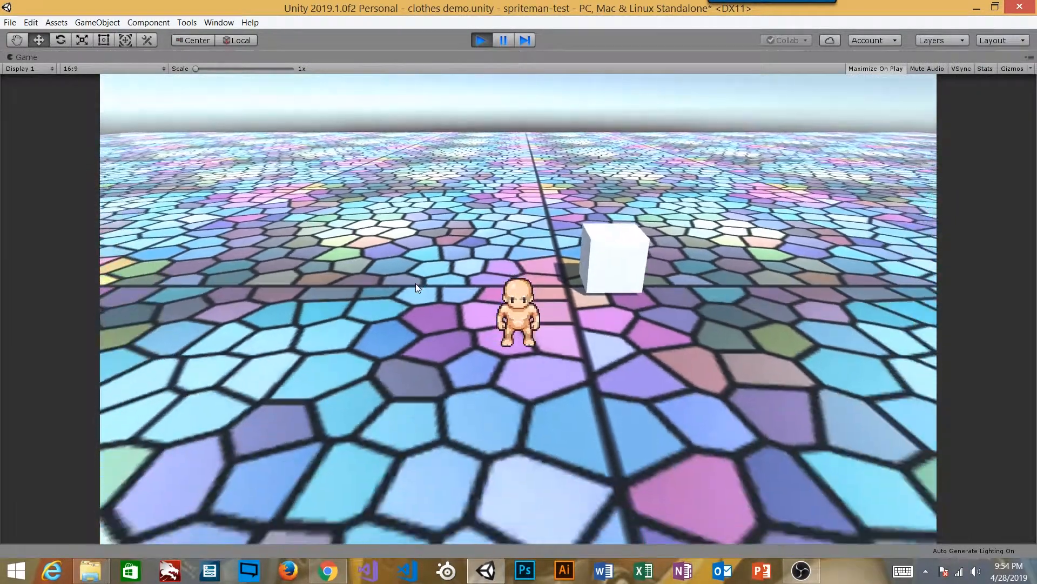
pyautogui.press('d')
pyautogui.press('a')
pyautogui.press('s')
pyautogui.press('d')
pyautogui.press('w')
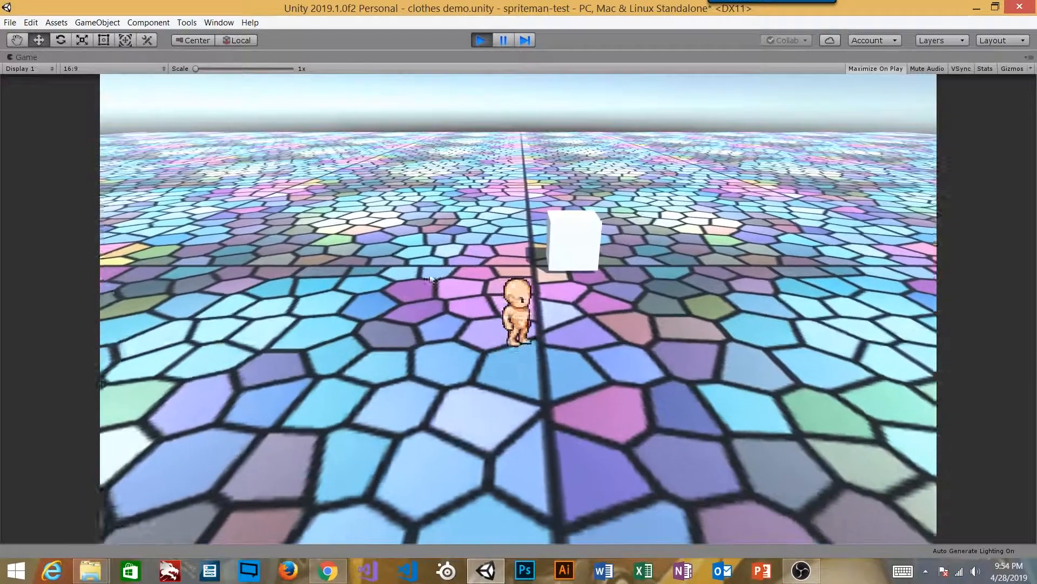
pyautogui.press('s')
pyautogui.click(481, 41)
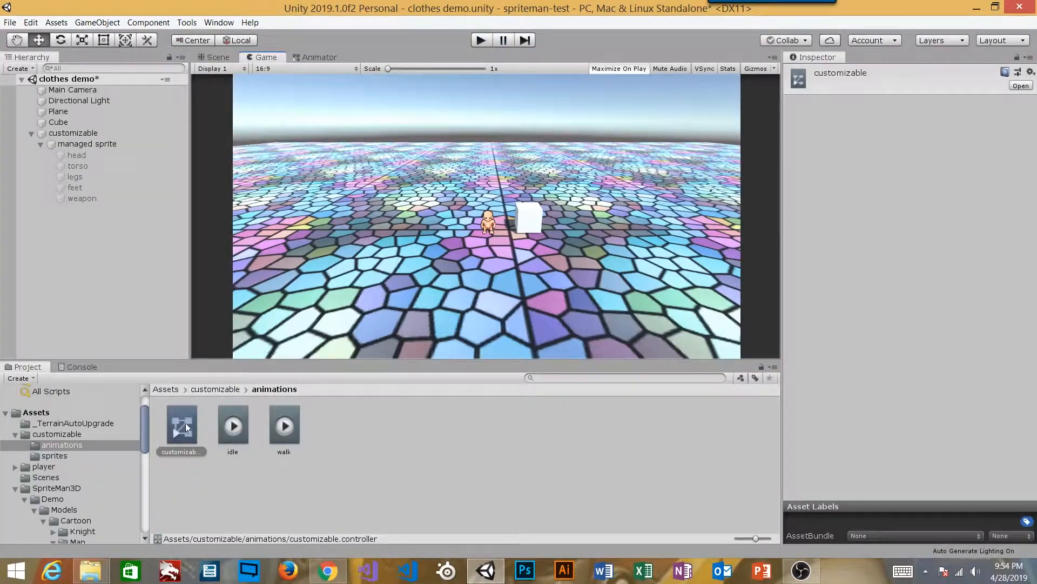
# Reopen the customizable animator controller and rearrange the idle and walk states, with idle above walk and clear of Any State.
pyautogui.doubleClick(182, 425)
pyautogui.moveTo(598, 211); pyautogui.dragTo(616, 281)
pyautogui.moveTo(583, 169); pyautogui.dragTo(629, 203)
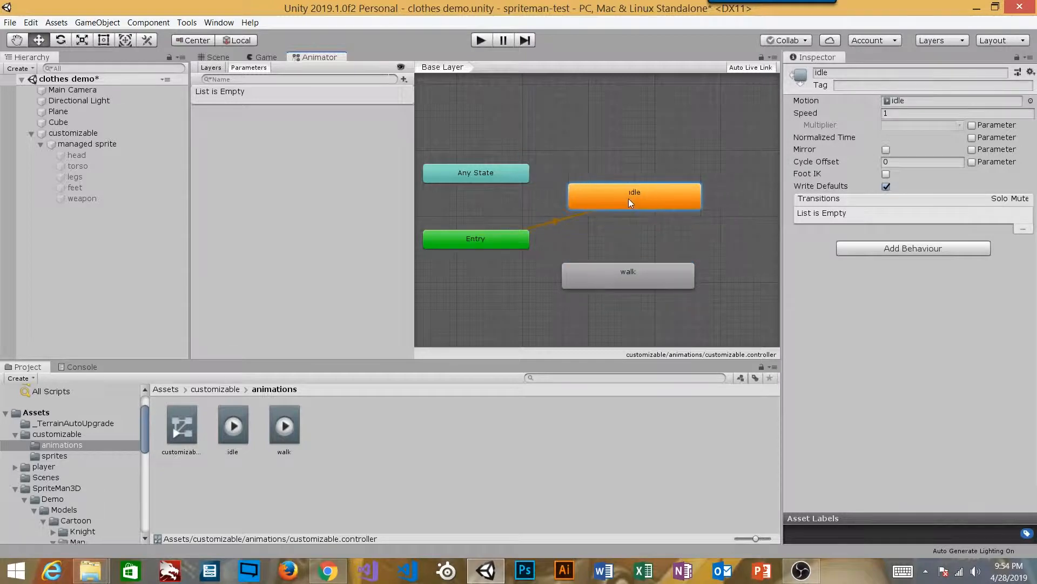
# Add a Bool parameter named IsMoving to the animator controller.
pyautogui.click(404, 79)
pyautogui.click(426, 120)
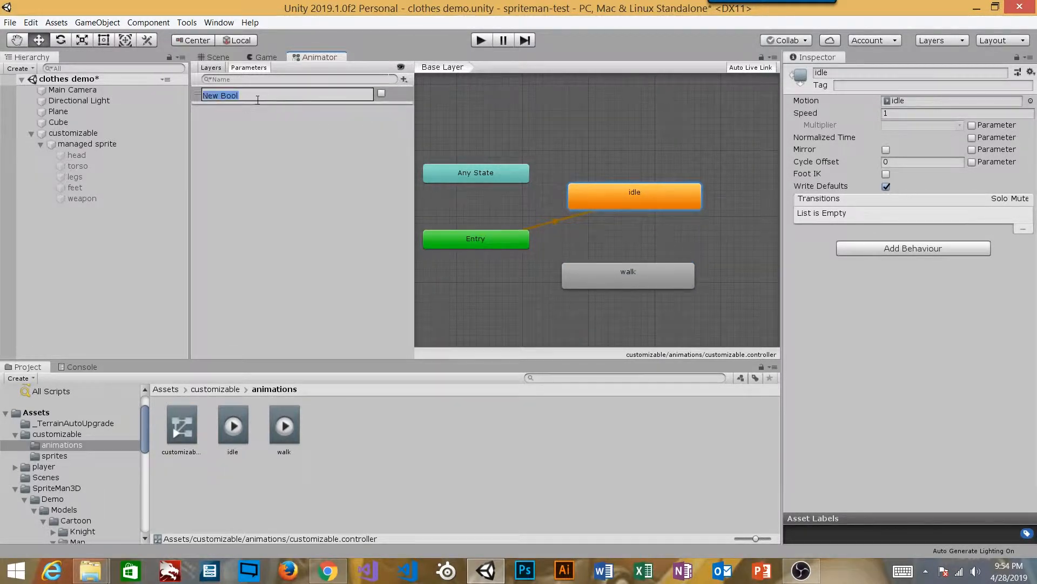
pyautogui.write('IsMoving')
pyautogui.press('Return')
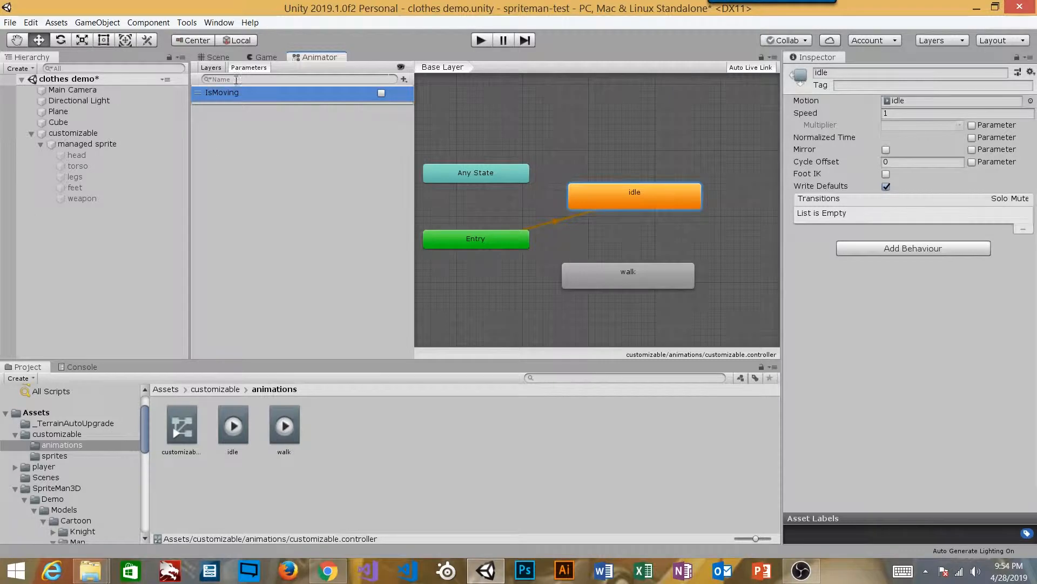
# Align the walk state directly below idle and create transitions from idle to walk and from walk back to idle.
pyautogui.moveTo(646, 277); pyautogui.dragTo(649, 276)
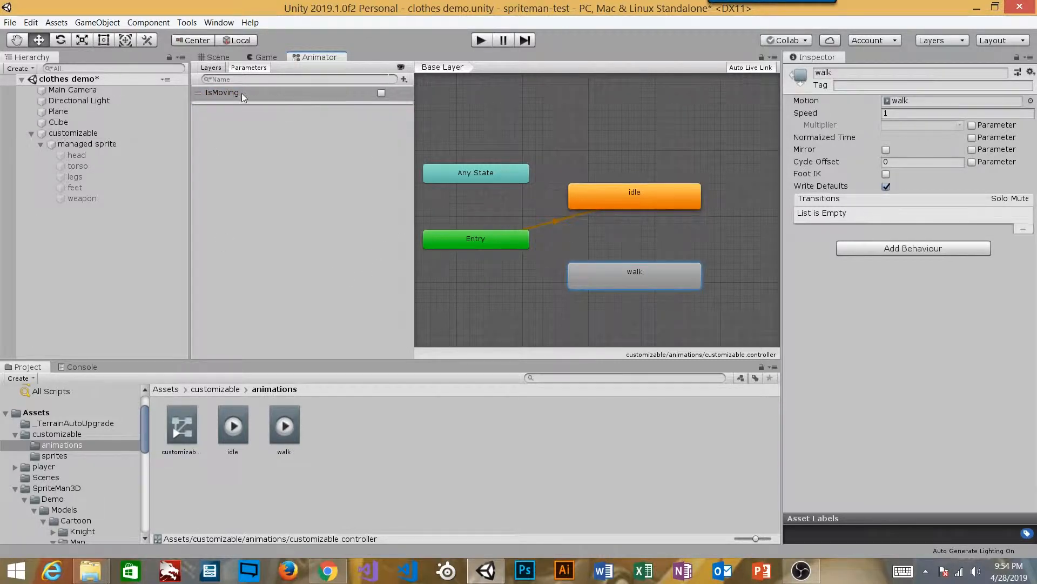
pyautogui.rightClick(656, 199)
pyautogui.click(678, 206)
pyautogui.click(638, 272)
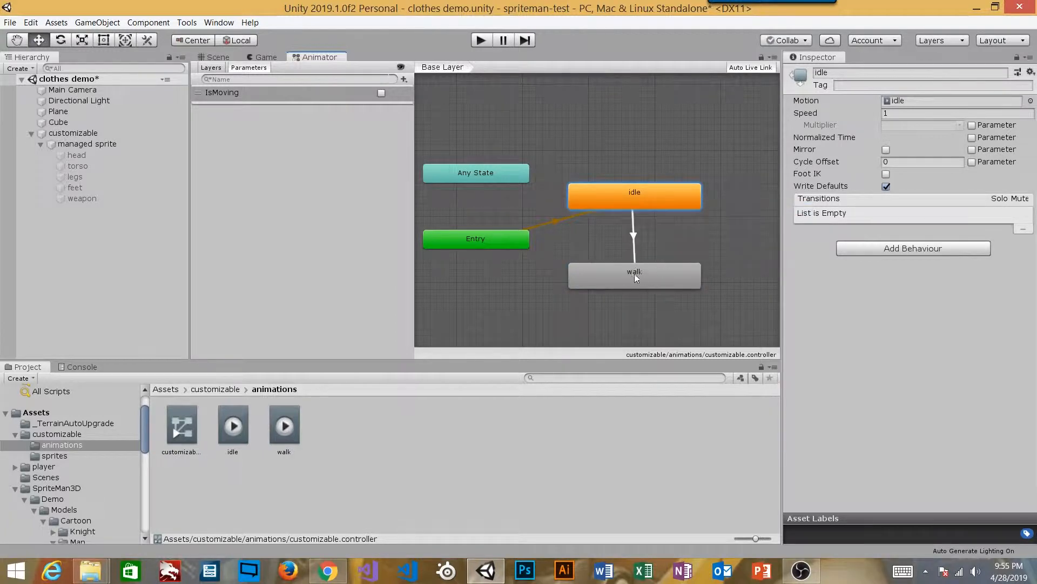
pyautogui.rightClick(641, 275)
pyautogui.click(664, 283)
pyautogui.click(652, 197)
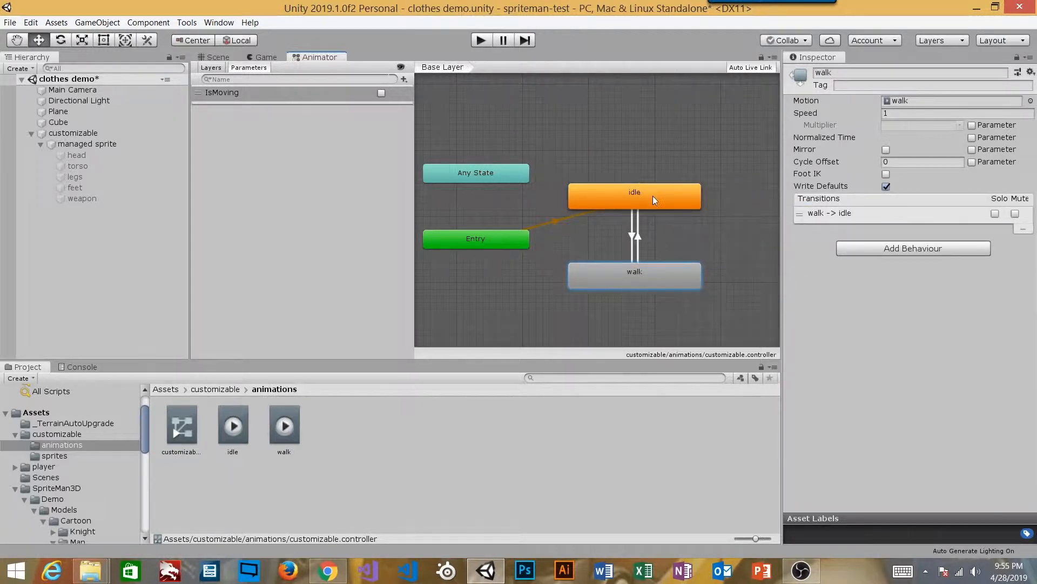
# Turn off Has Exit Time and Fixed Duration on the idle-to-walk transition and set its transition duration to 0.
pyautogui.click(631, 238)
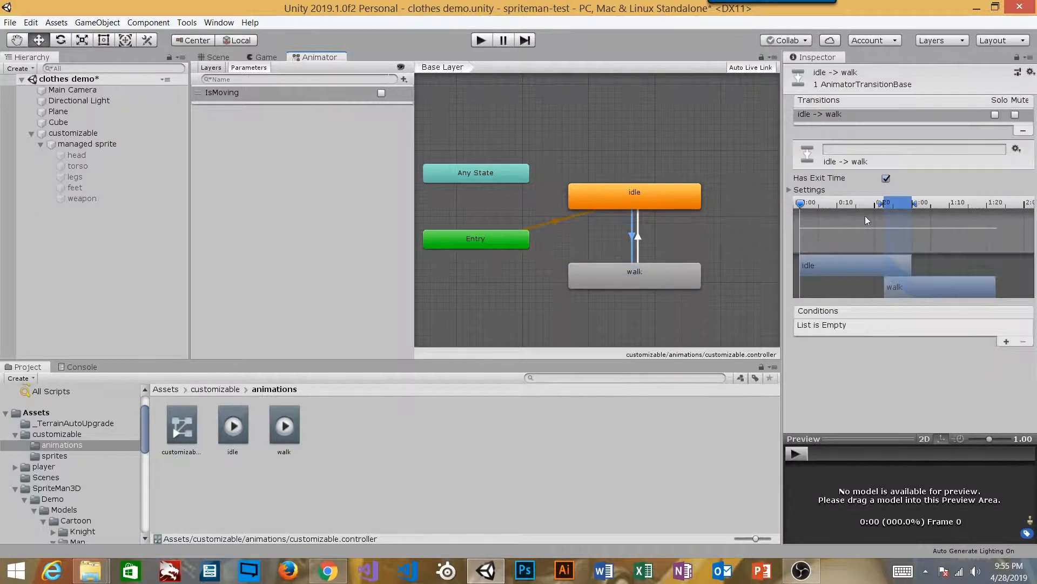
pyautogui.click(886, 178)
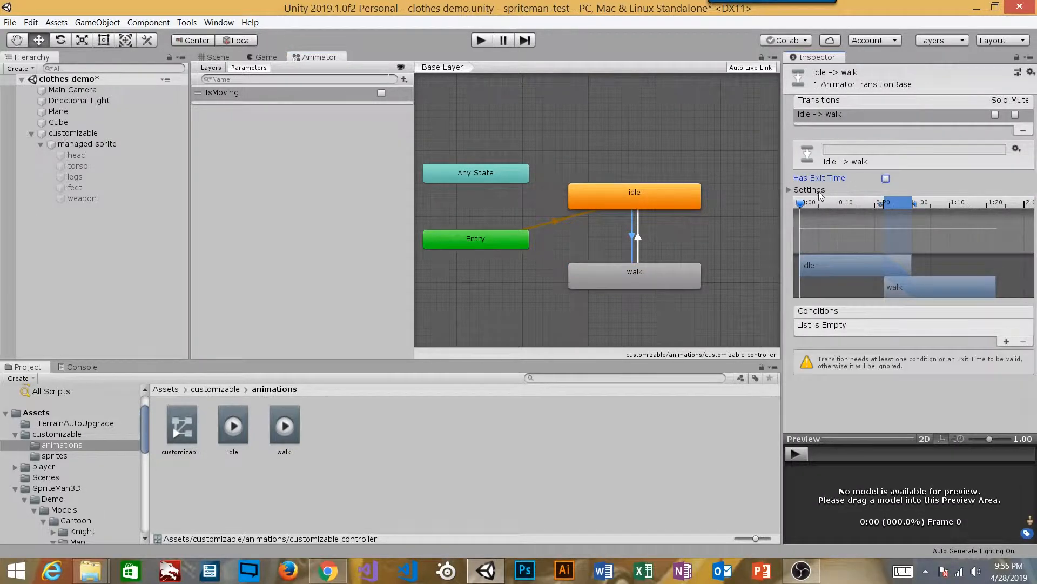
pyautogui.click(793, 191)
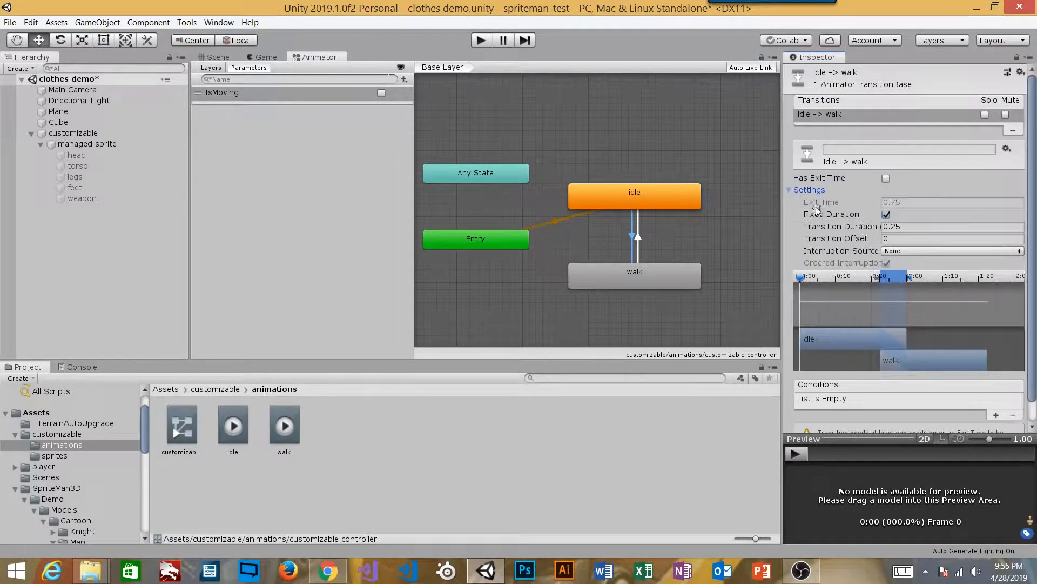
pyautogui.click(887, 215)
pyautogui.click(910, 227)
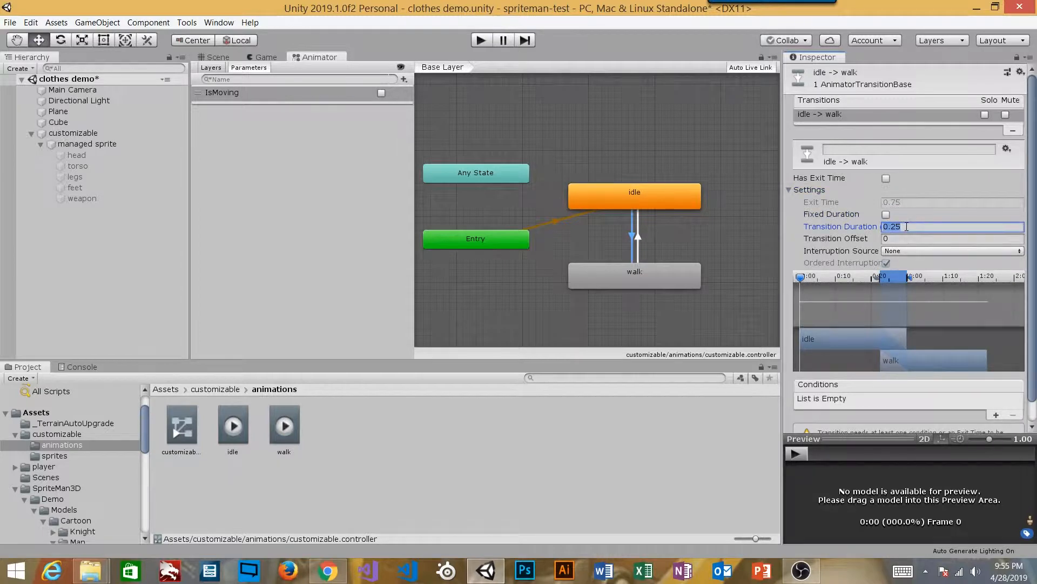
pyautogui.write('0')
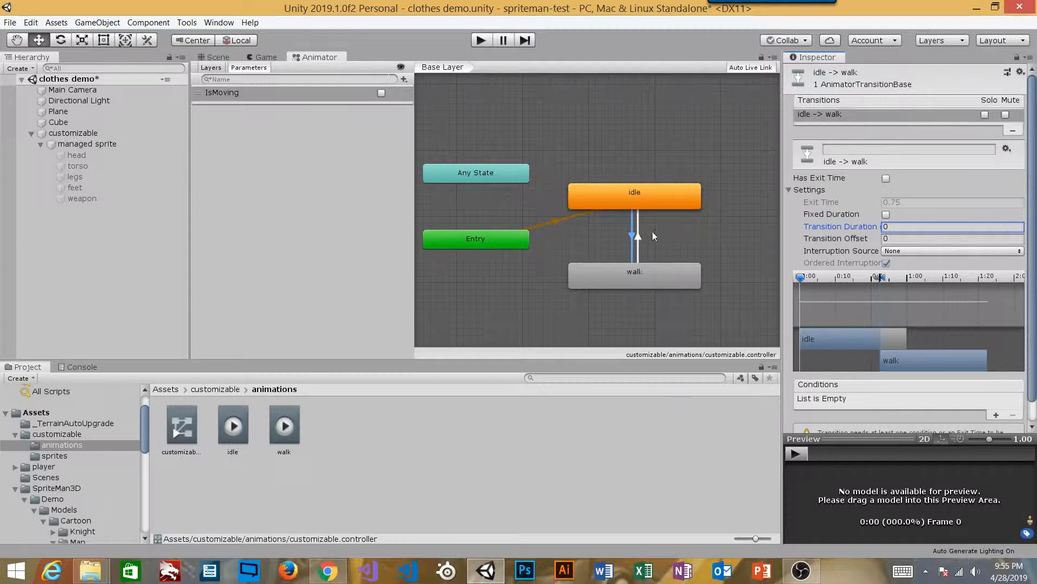
# Add a condition to the idle-to-walk transition requiring IsMoving to be true.
pyautogui.click(996, 414)
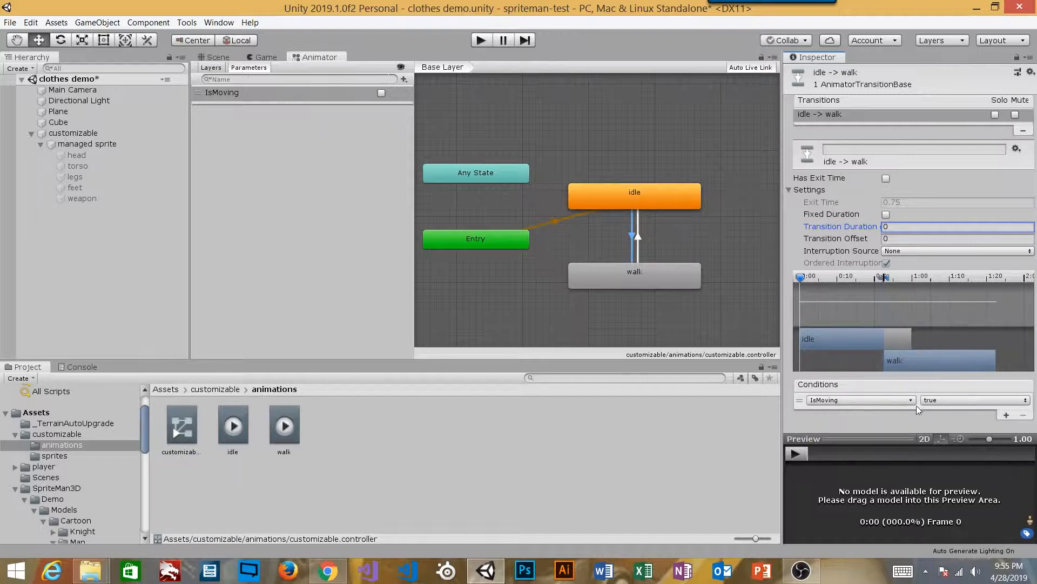
pyautogui.click(934, 400)
pyautogui.click(939, 399)
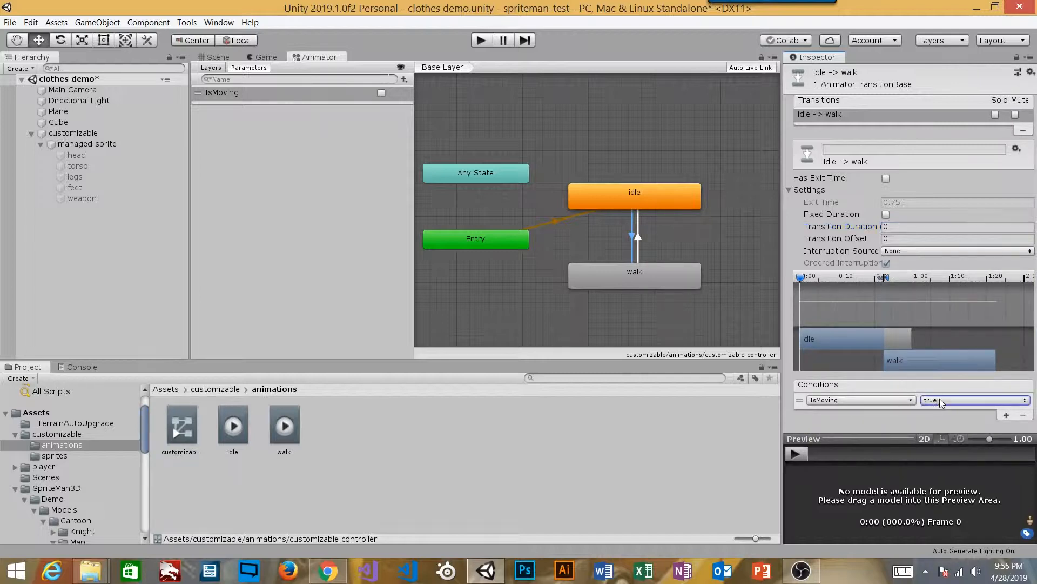
# Turn off Has Exit Time and Fixed Duration on the walk-to-idle transition and set its transition duration to 0.
pyautogui.click(629, 278)
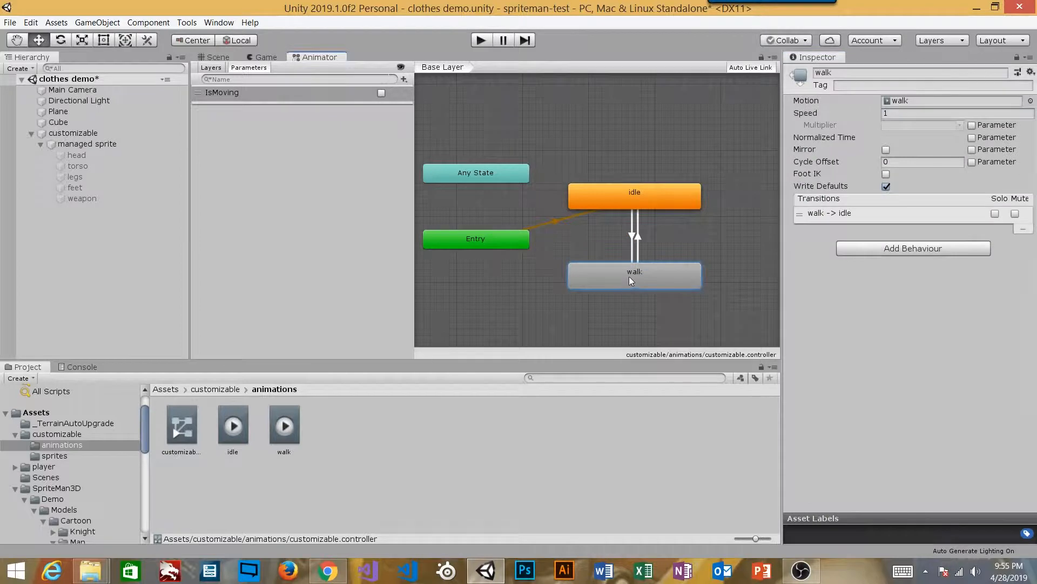
pyautogui.click(640, 247)
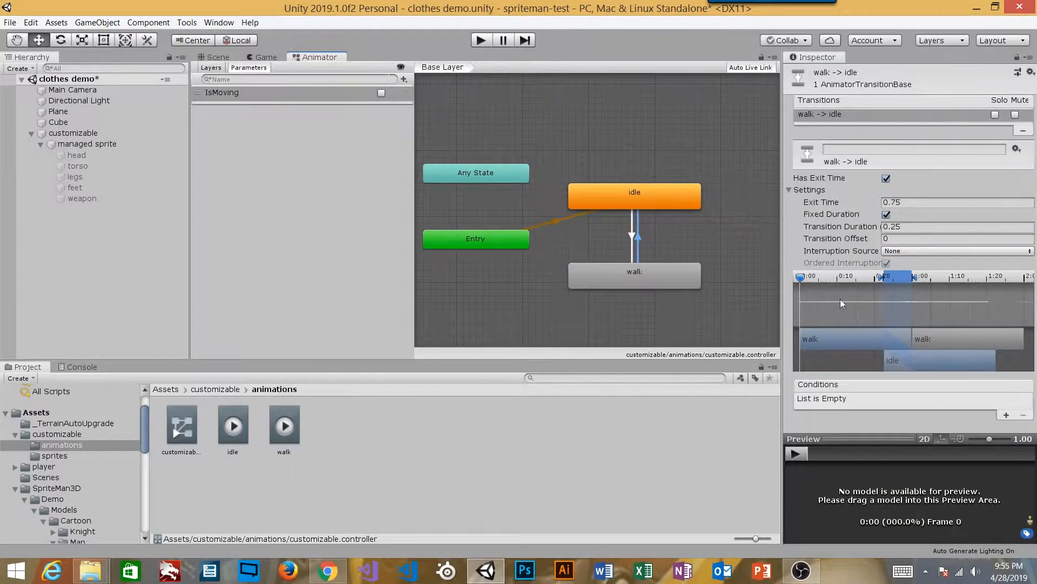
pyautogui.click(886, 178)
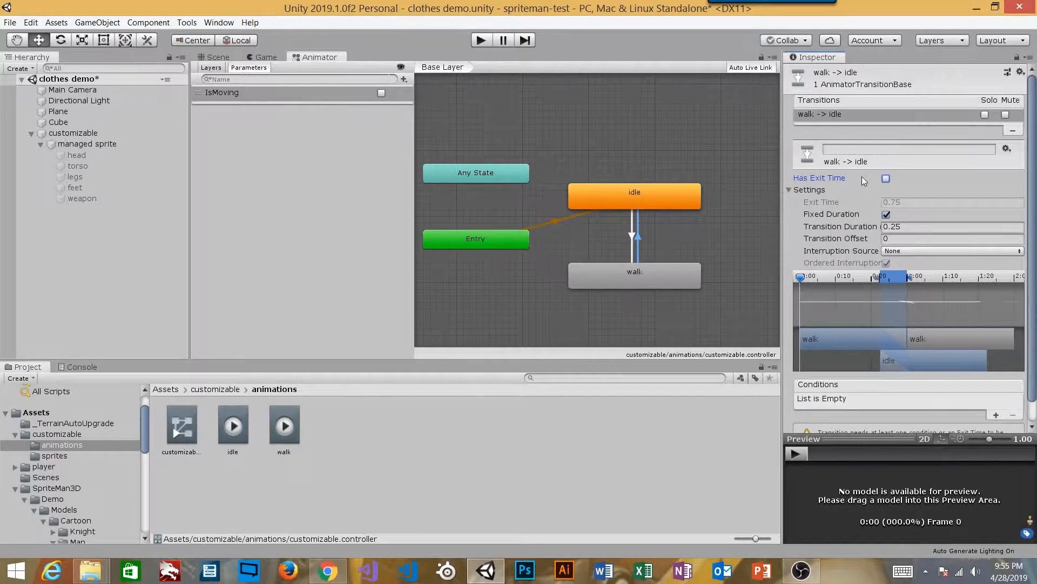
pyautogui.click(886, 215)
pyautogui.click(894, 227)
pyautogui.write('0')
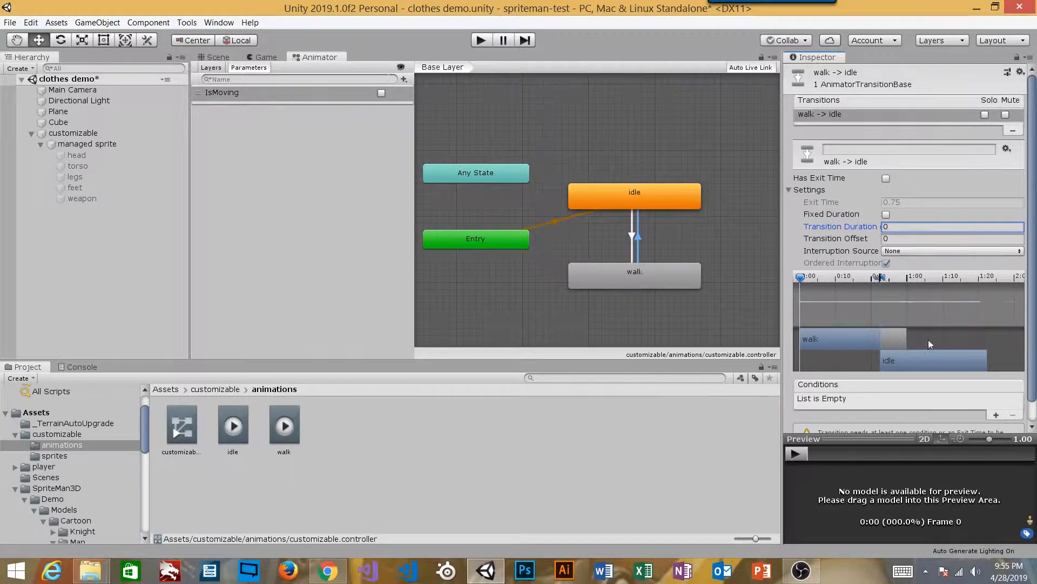
# Add a condition to the walk-to-idle transition requiring IsMoving to be false.
pyautogui.click(996, 415)
pyautogui.click(942, 401)
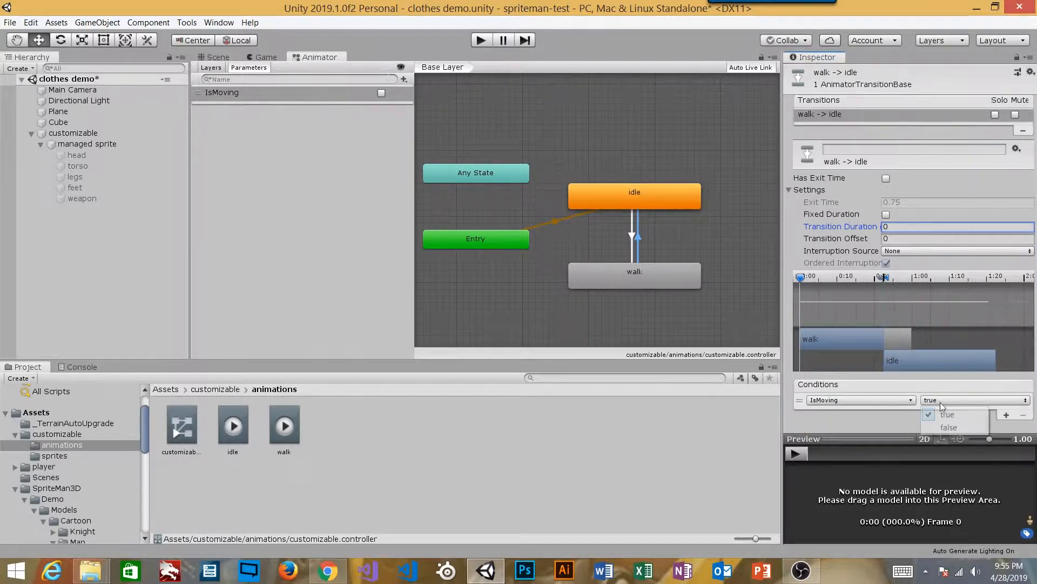
pyautogui.click(943, 426)
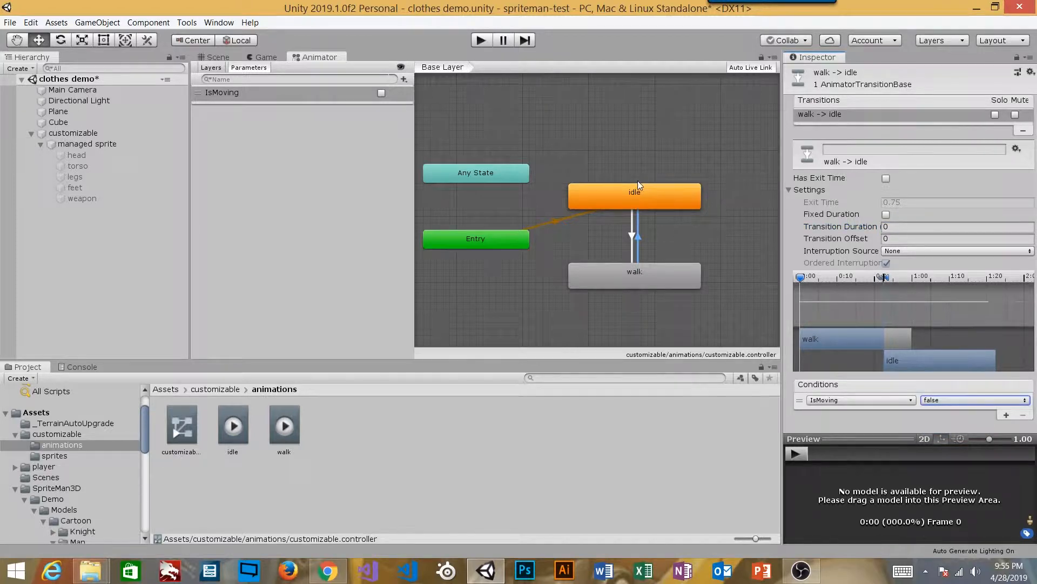
pyautogui.click(640, 196)
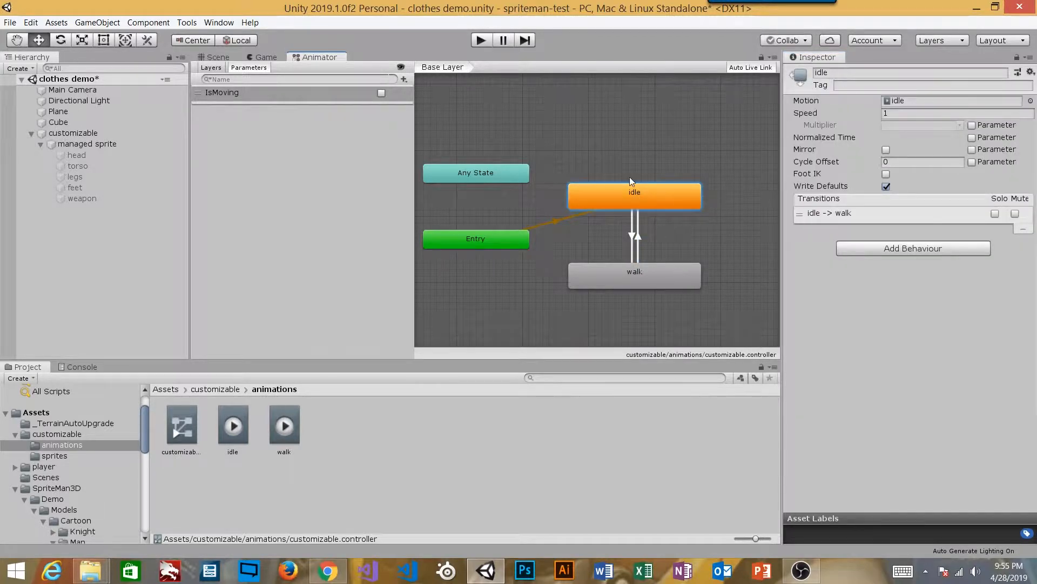
# Run the scene in the Game view, walk the character in all directions to test the idle and walk transitions, and stop playing.
pyautogui.click(265, 58)
pyautogui.click(478, 40)
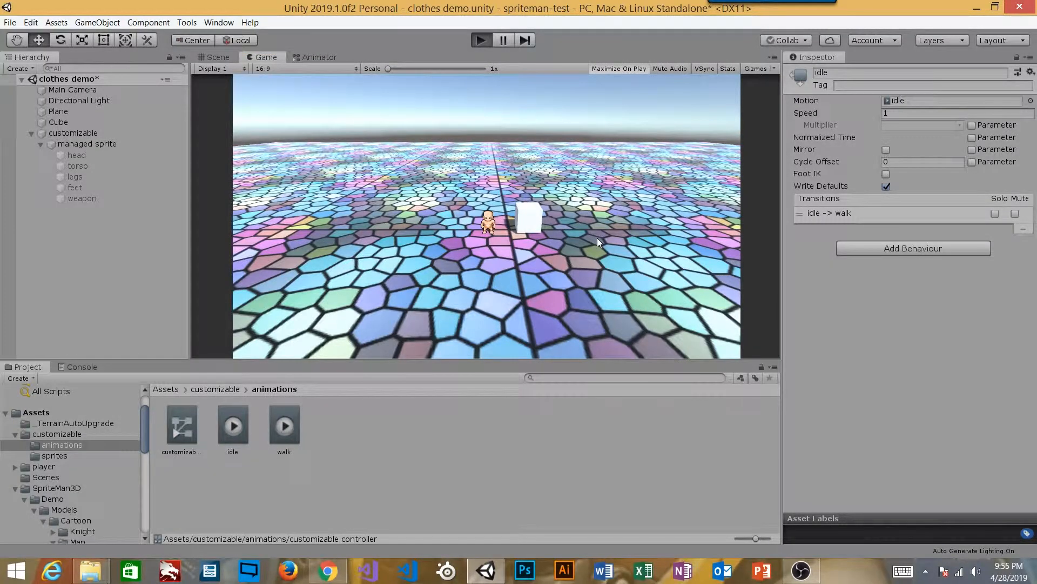
pyautogui.press('s')
pyautogui.press('d')
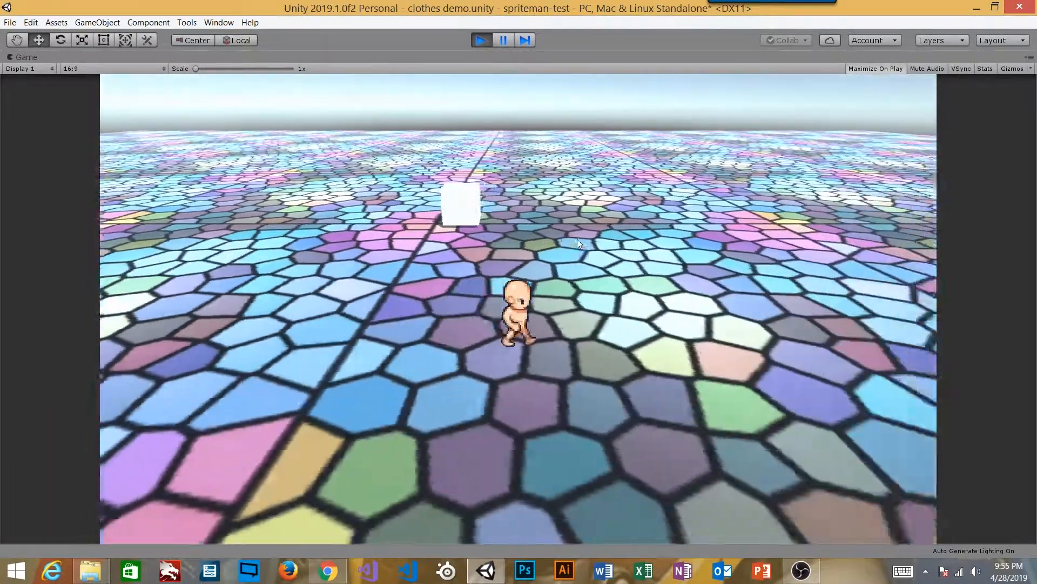
pyautogui.press('a')
pyautogui.press('d')
pyautogui.press('w')
pyautogui.press('s')
pyautogui.press('a')
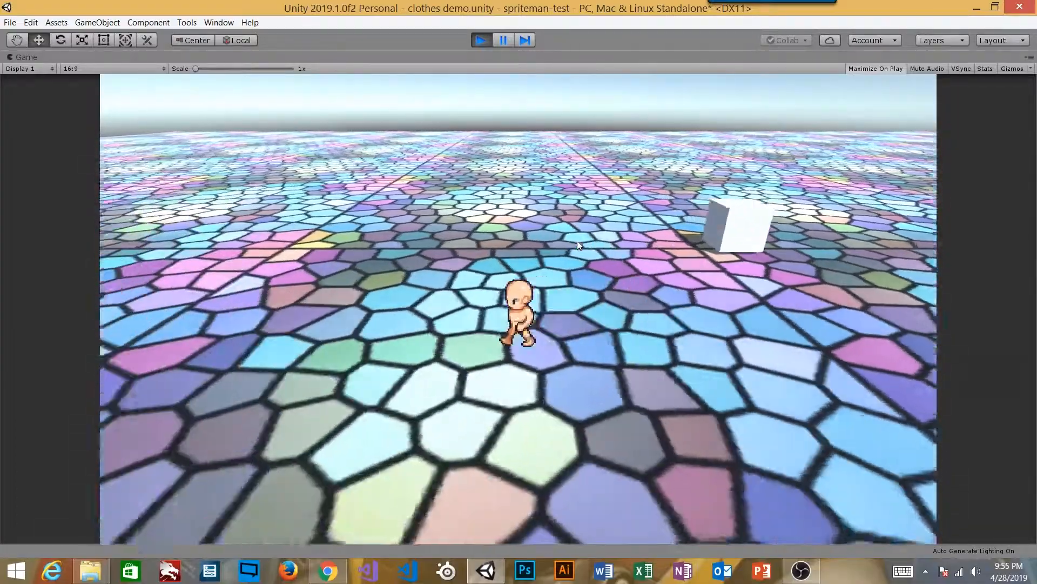
pyautogui.press('s')
pyautogui.press('d')
pyautogui.press('w')
pyautogui.press('s')
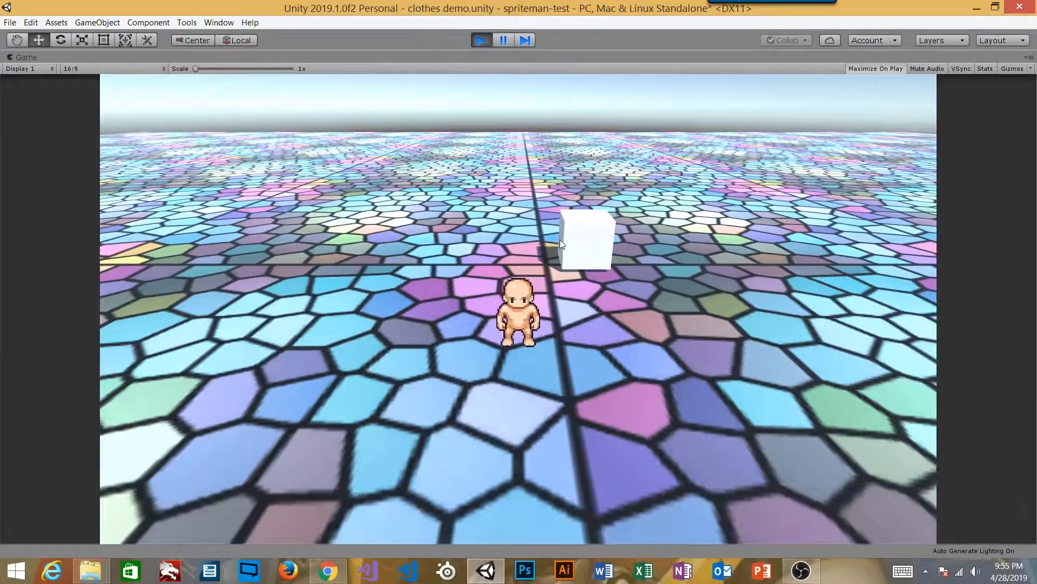
pyautogui.click(481, 40)
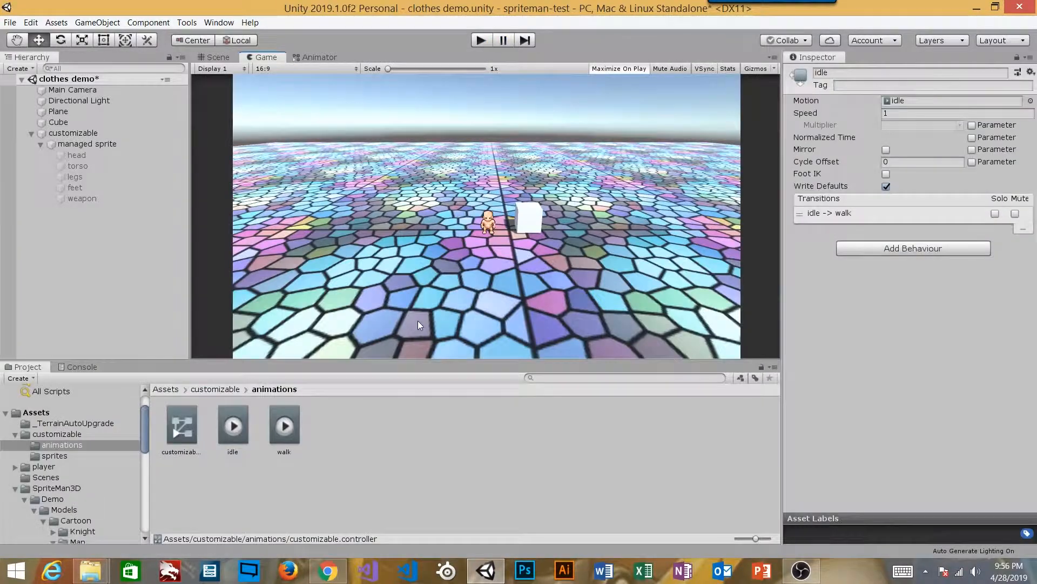
# Set the customizable object's Person Player Controller to a walk speed of 1 and a run speed of 1.5.
pyautogui.click(284, 430)
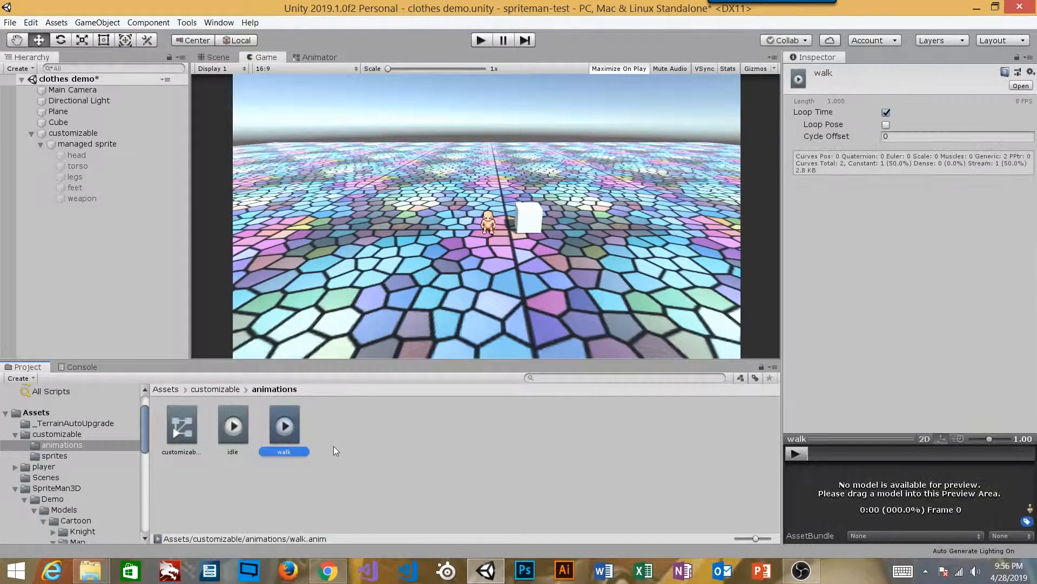
pyautogui.click(105, 143)
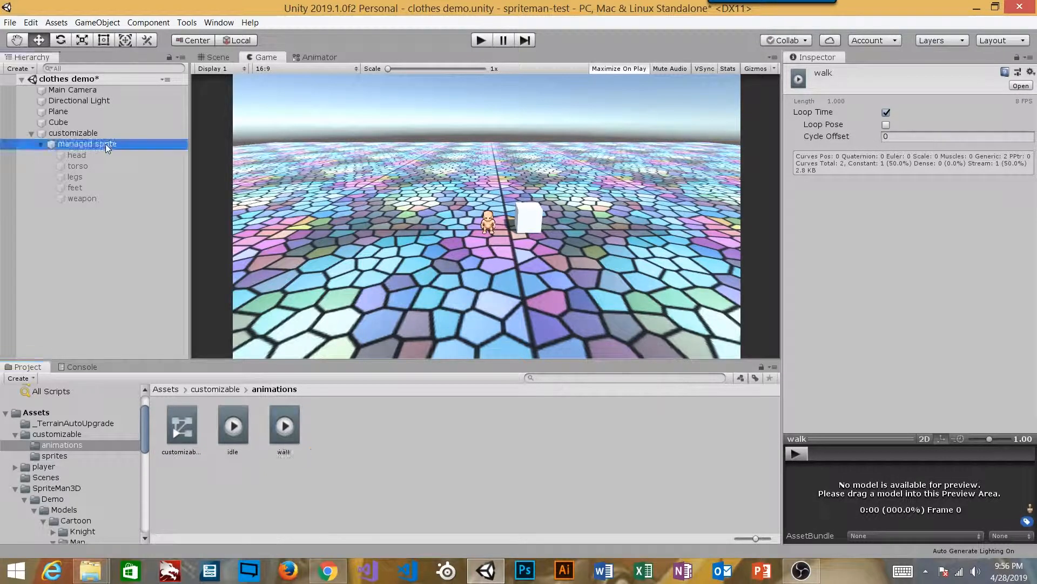
pyautogui.click(95, 134)
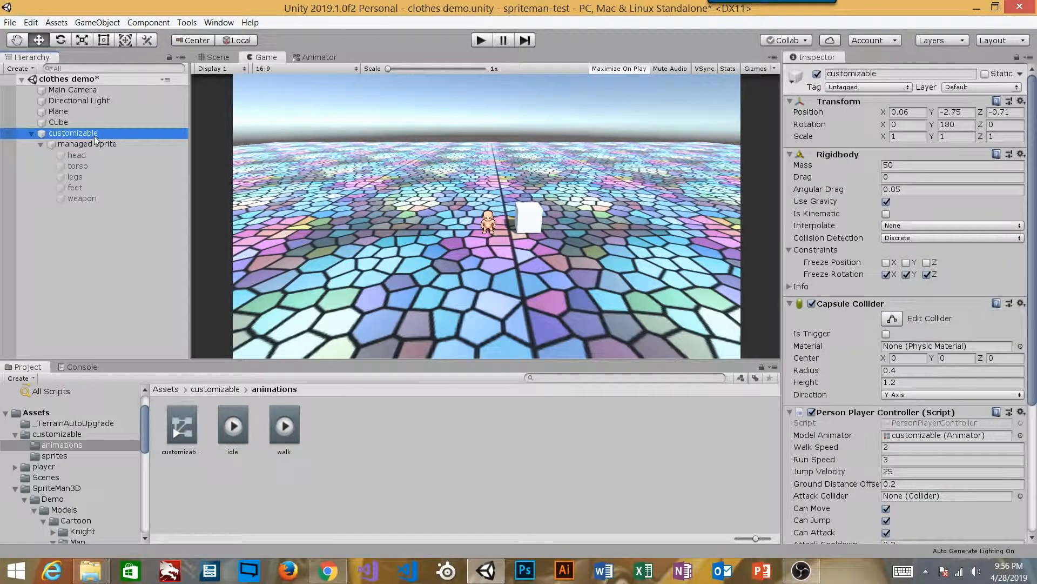
pyautogui.click(902, 447)
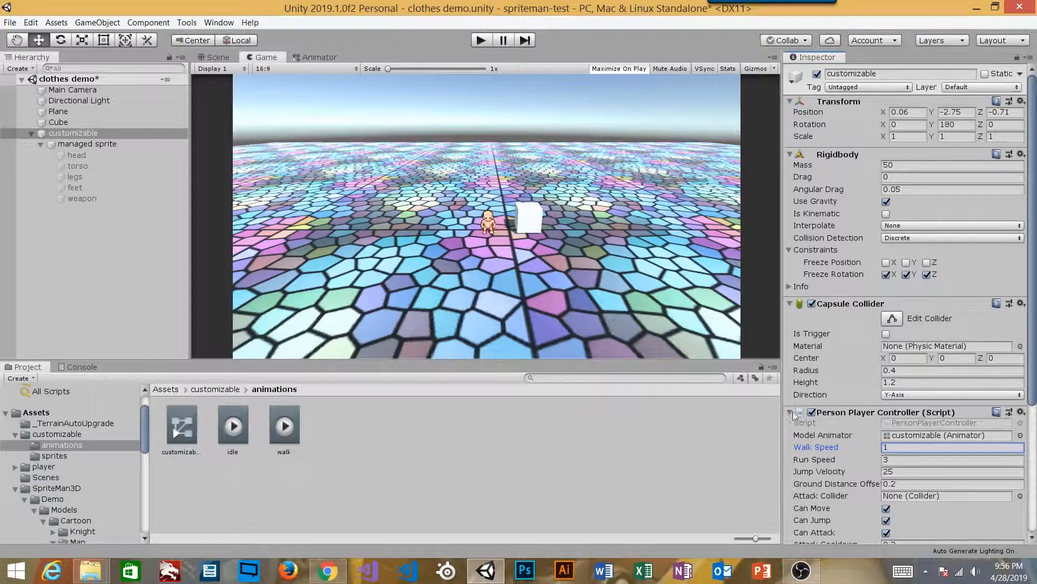
pyautogui.scroll(-5, 790, 414)
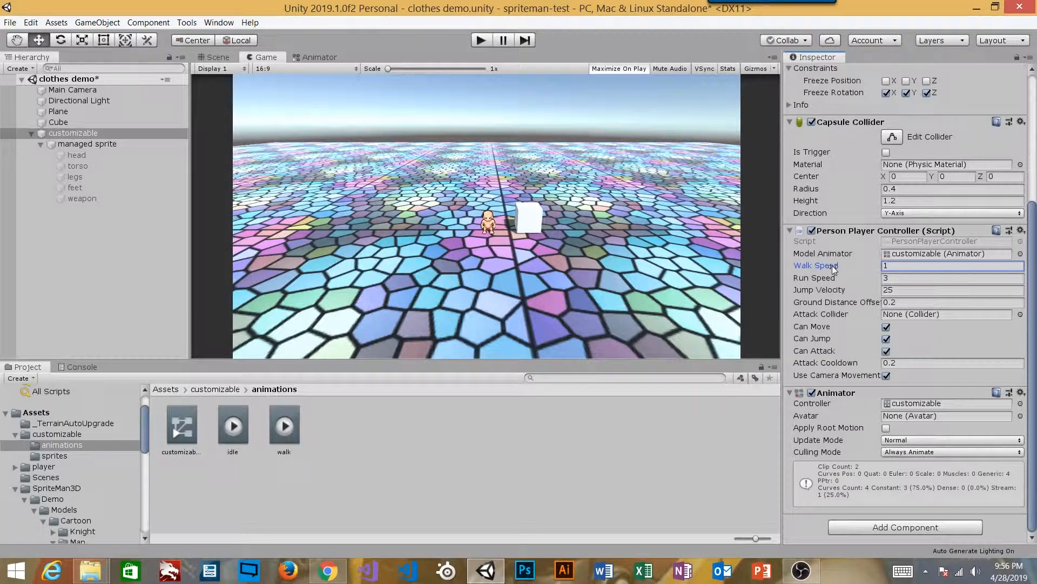
pyautogui.click(894, 277)
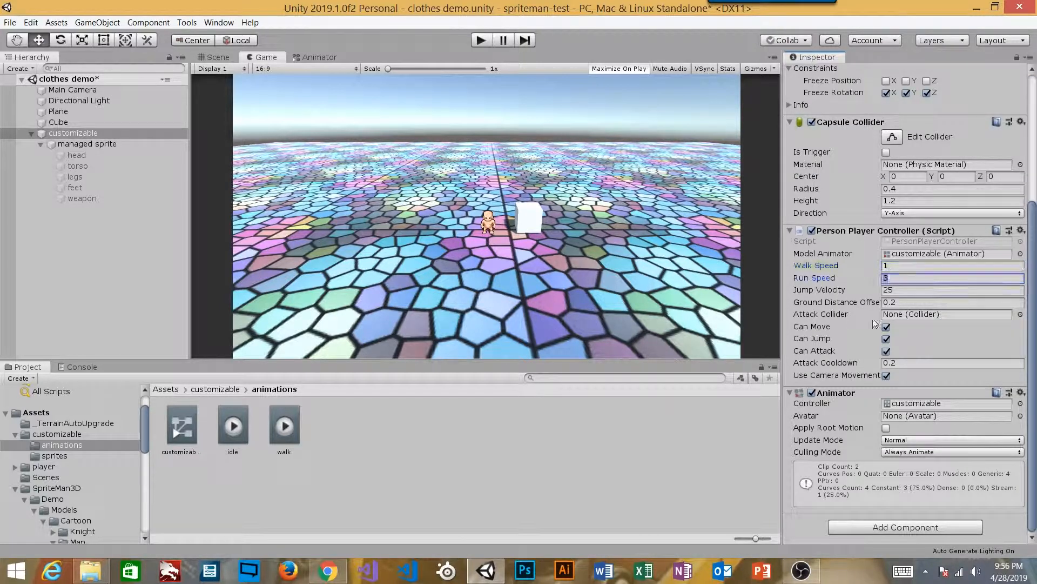
pyautogui.write('1.5')
# Run the scene, walk the character around to check the new movement speed, and stop playing.
pyautogui.click(481, 42)
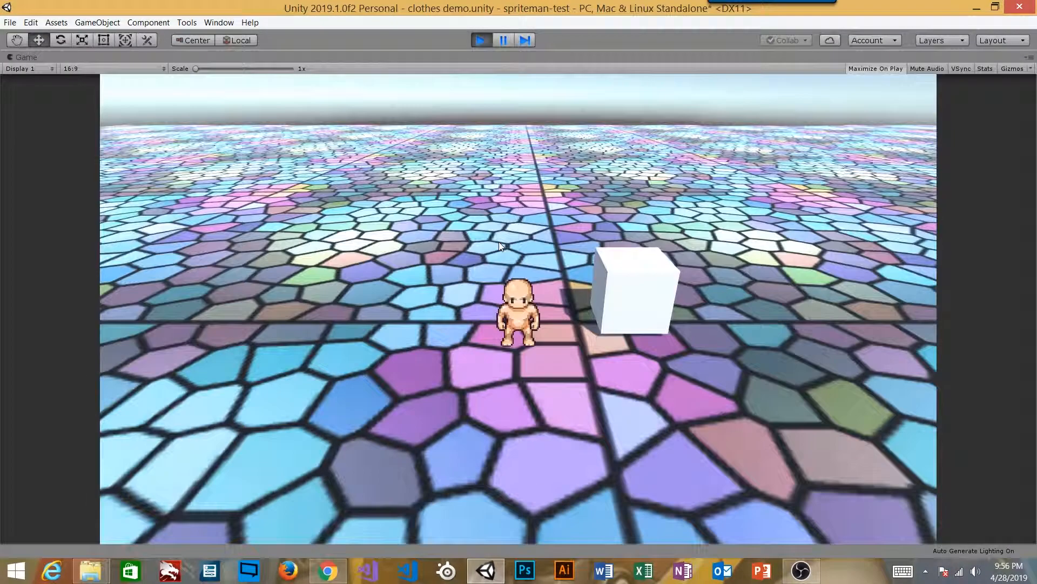
pyautogui.press('d')
pyautogui.press('a')
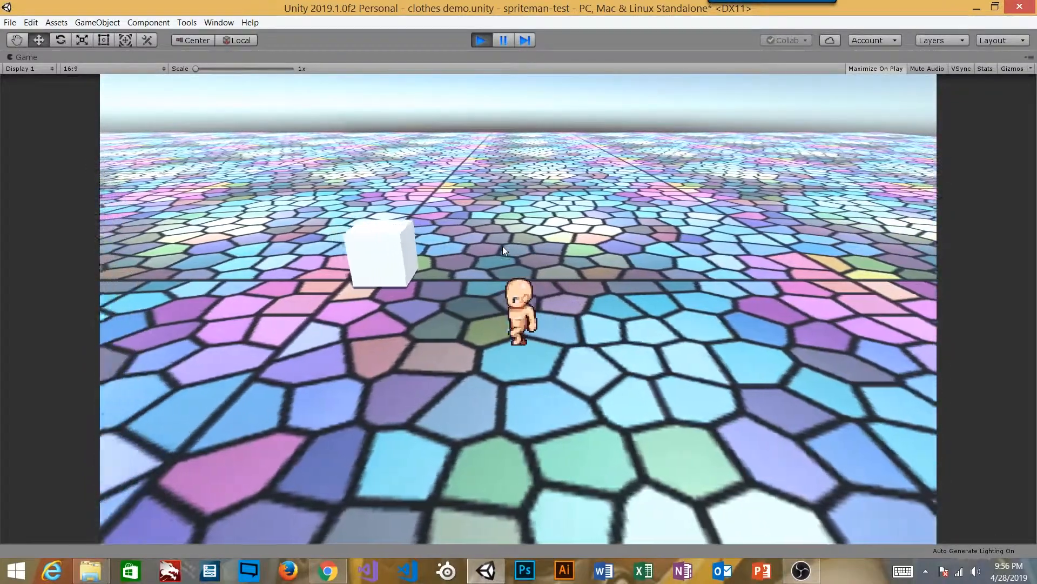
pyautogui.press('s')
pyautogui.press('d')
pyautogui.press('w')
pyautogui.press('a')
pyautogui.press('s')
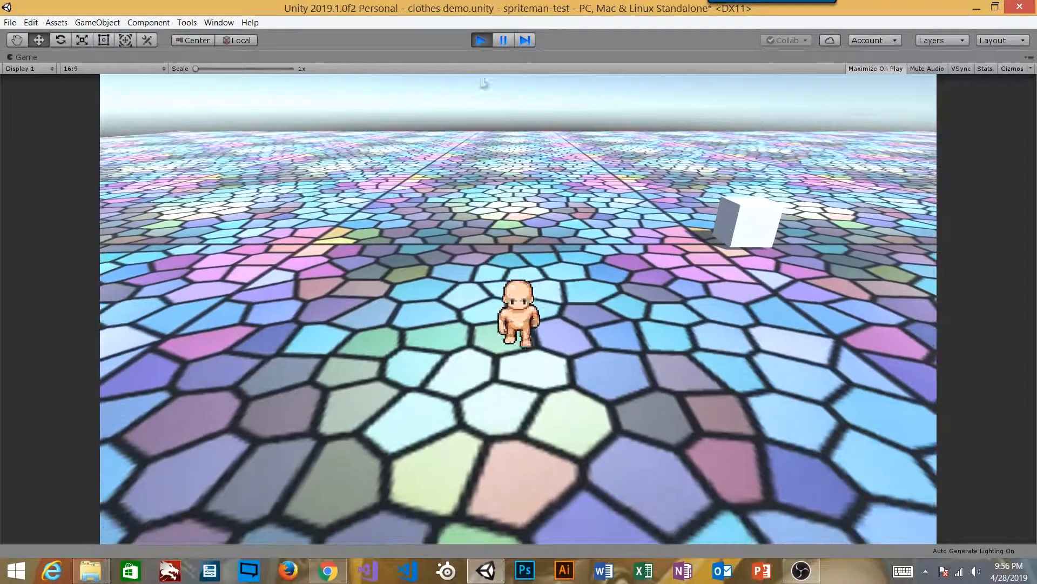
pyautogui.click(481, 40)
# Reopen the customizable animator controller and set the walk state's speed to 1.5.
pyautogui.click(297, 423)
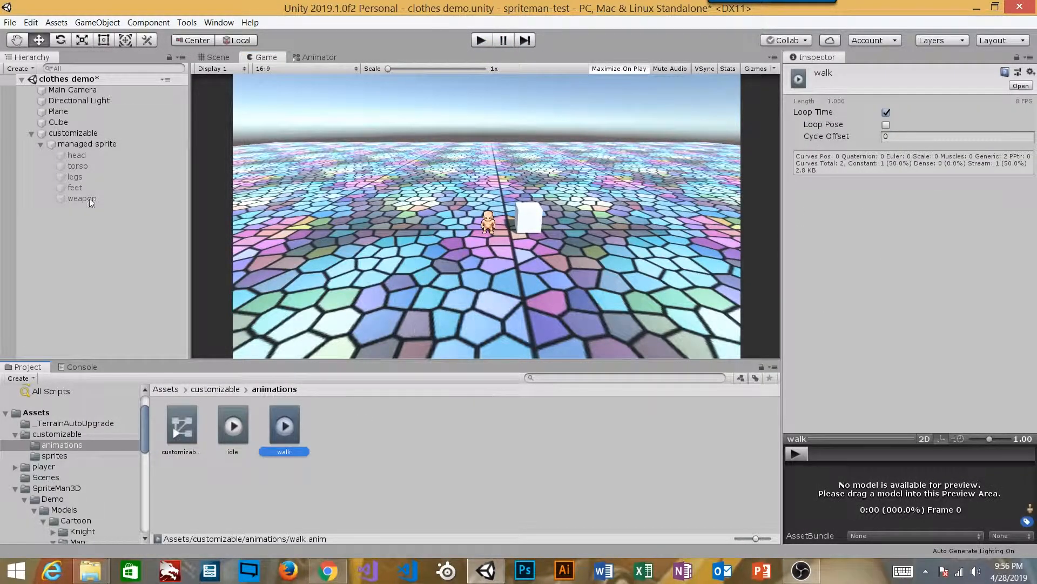
pyautogui.click(181, 428)
pyautogui.doubleClick(182, 422)
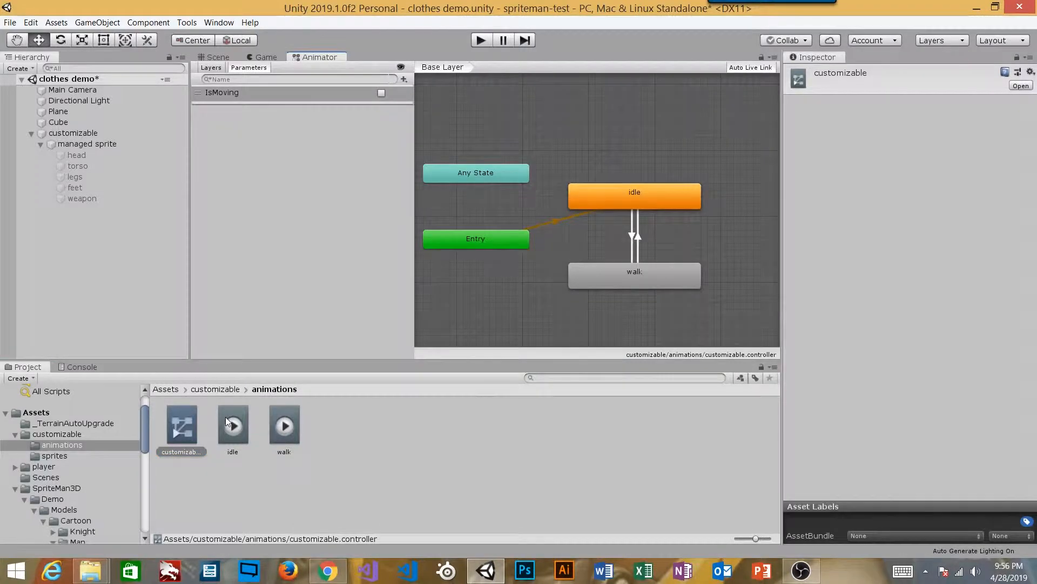
pyautogui.click(649, 281)
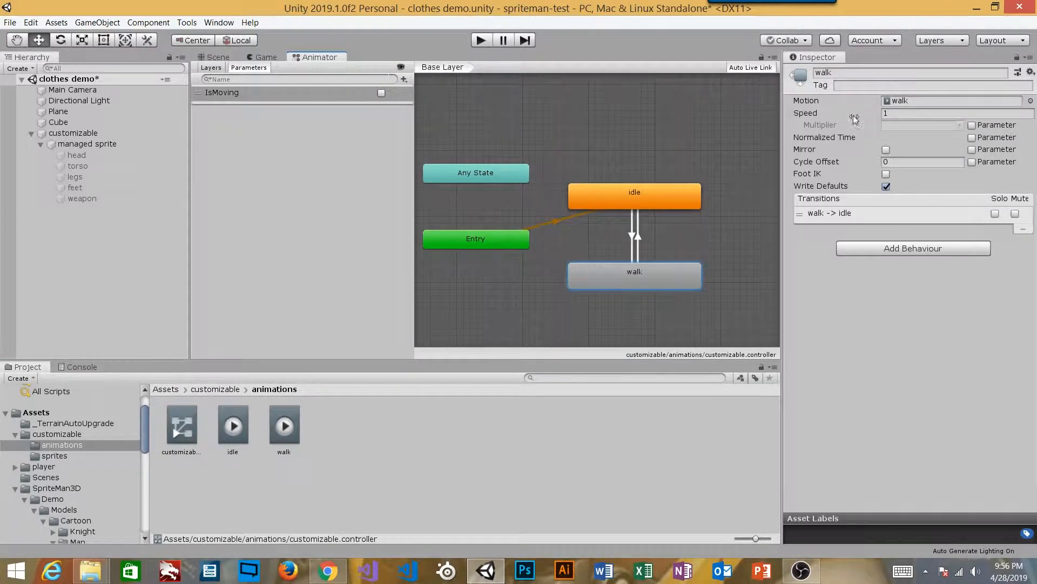
pyautogui.click(905, 112)
pyautogui.write('1.5')
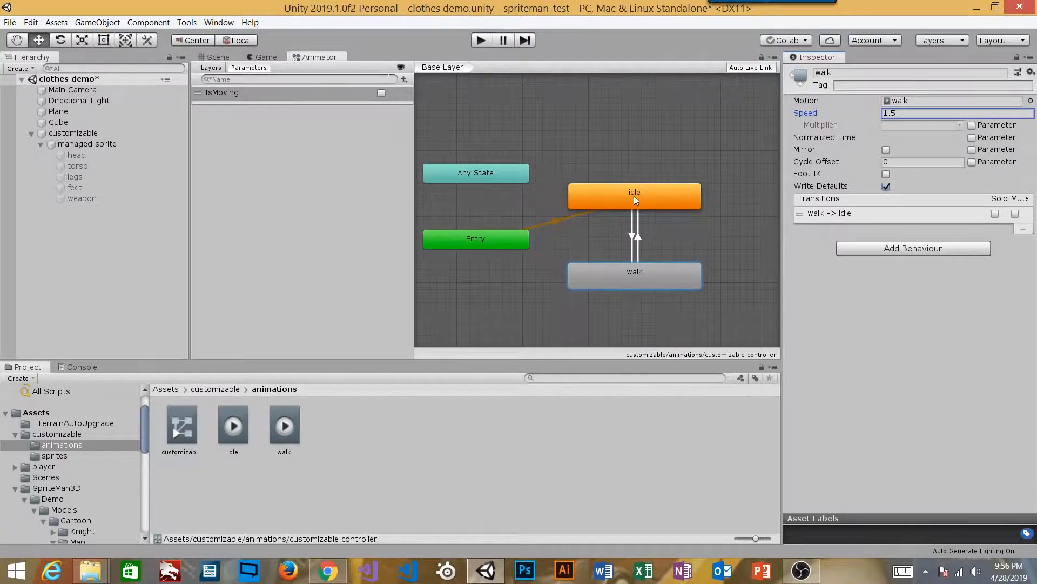
# Play the scene, move the character in all directions to check the walk animation's playback speed, and stop playing.
pyautogui.click(479, 40)
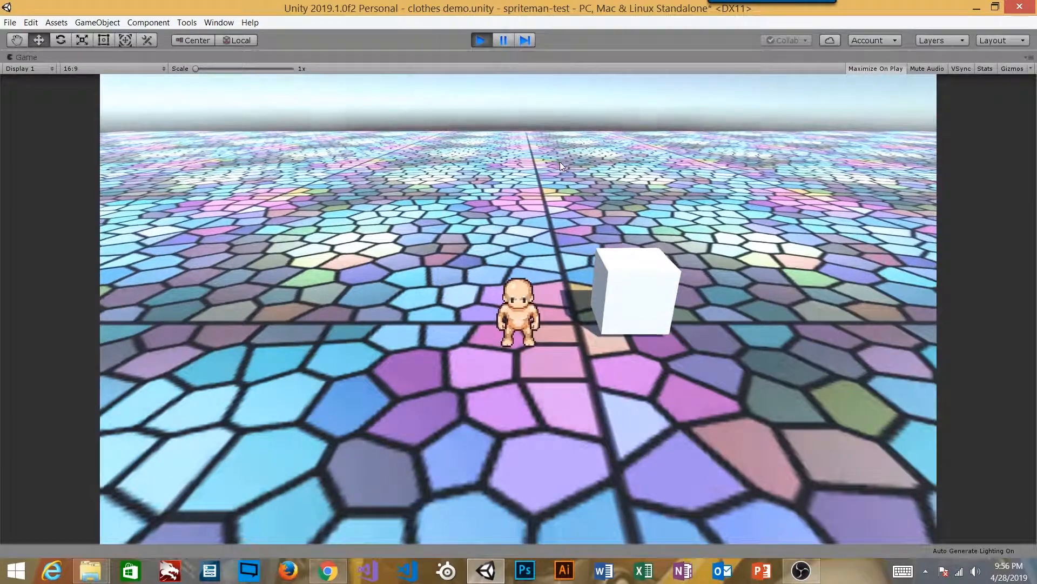
pyautogui.press('d')
pyautogui.press('a')
pyautogui.press('s')
pyautogui.press('w')
pyautogui.press('d')
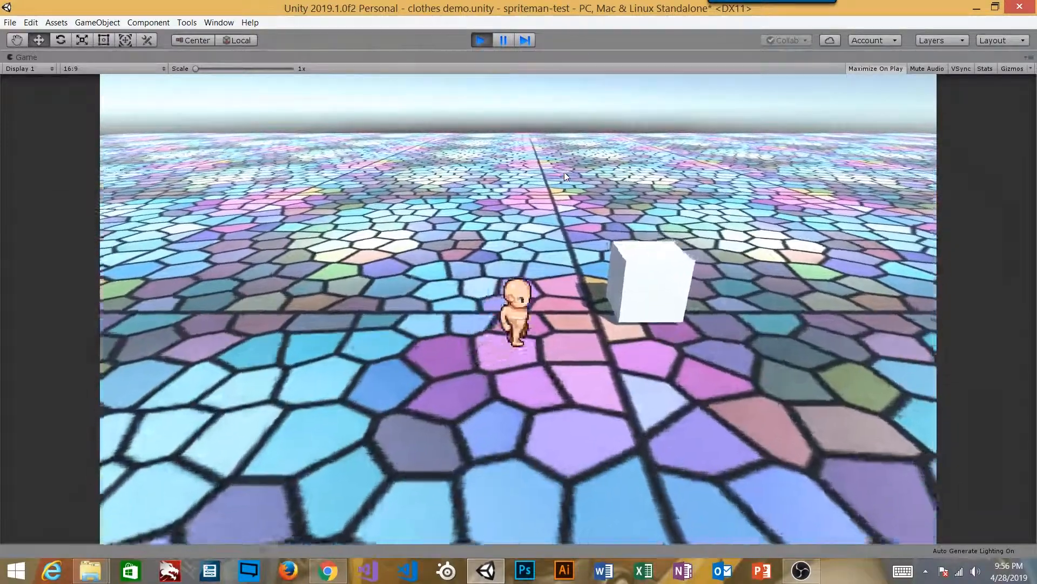
pyautogui.press('s')
pyautogui.press('a')
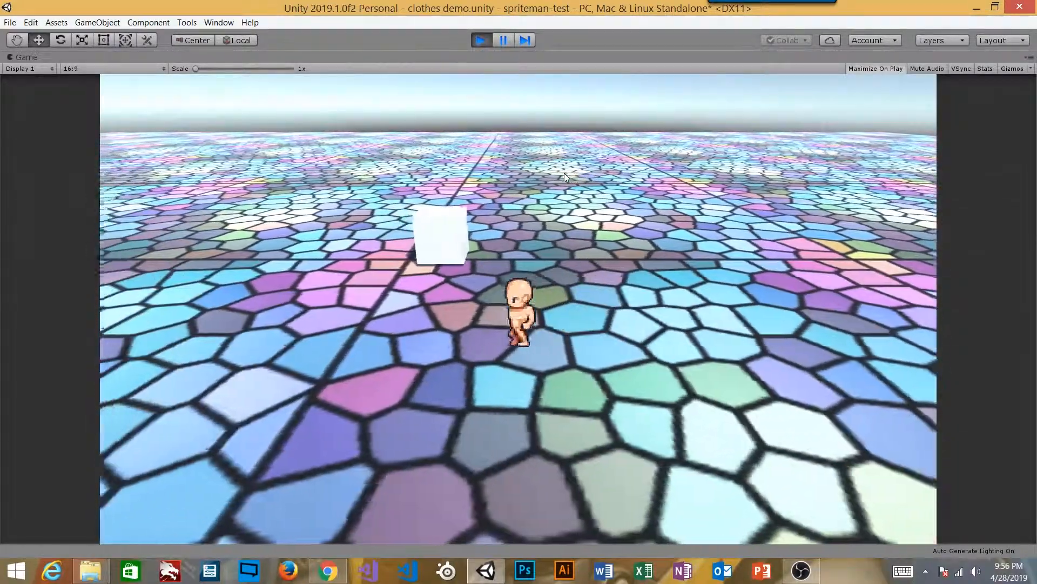
pyautogui.click(480, 42)
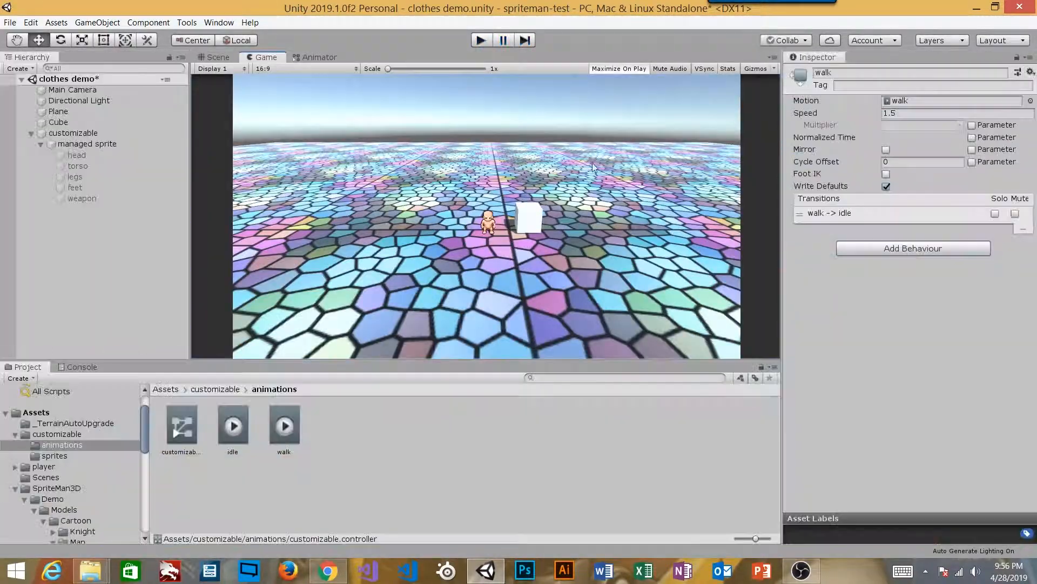